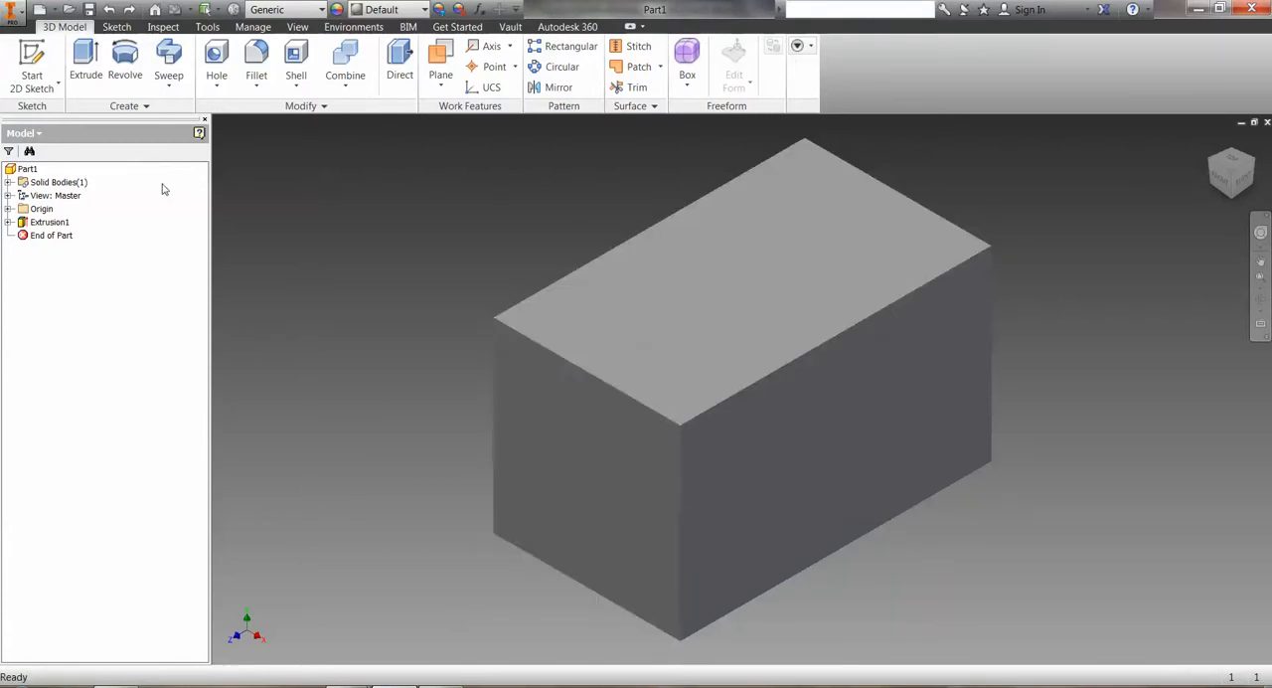
Start a new 2D sketch on the block's long side face and view the face straight on.
click(36, 54)
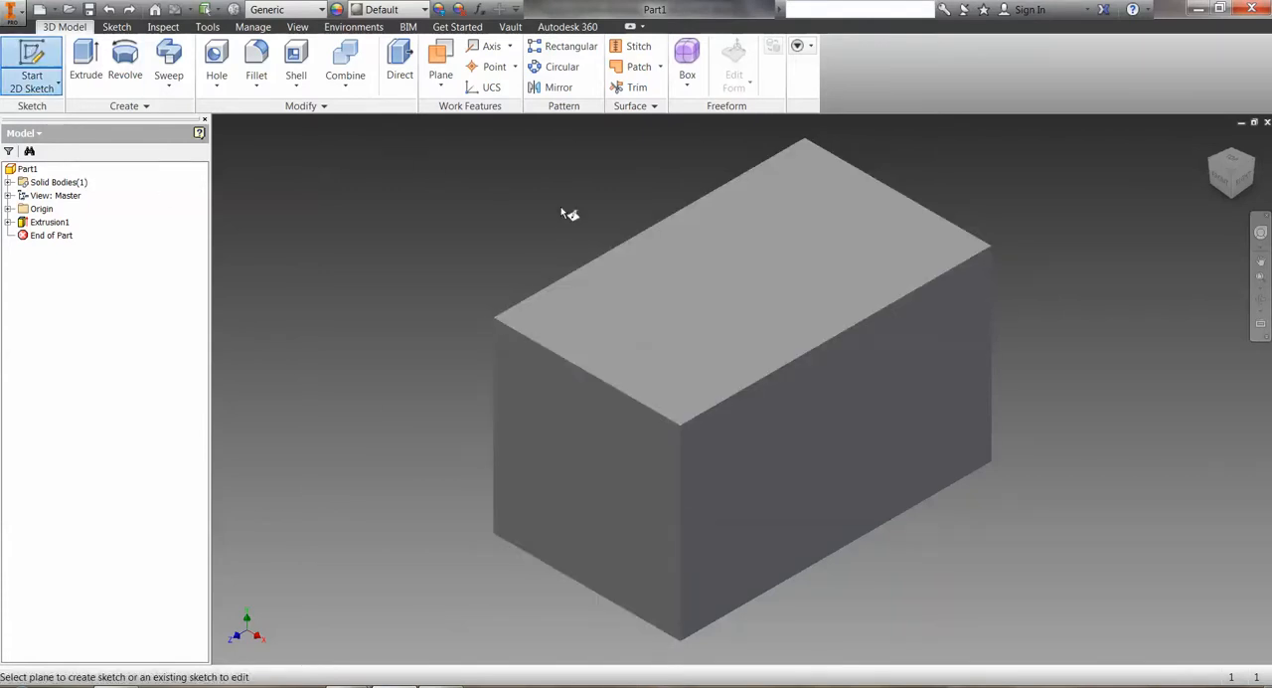
click(778, 461)
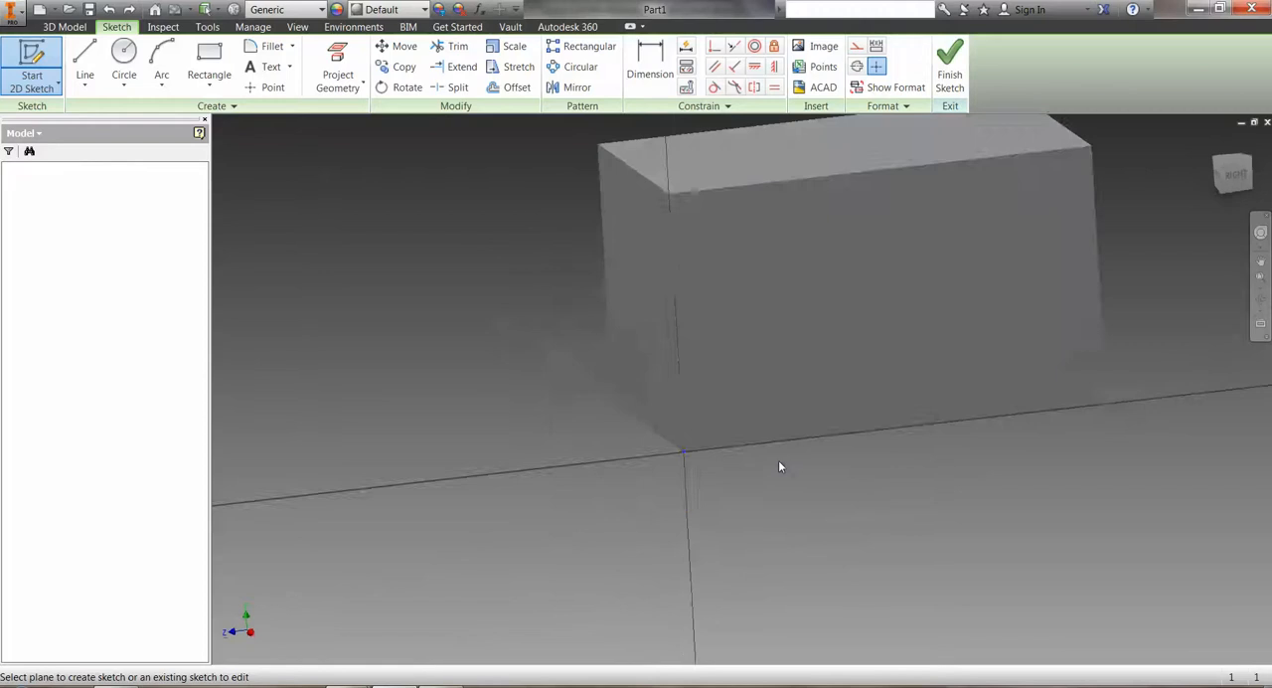
mouse_move(901, 449)
middle_down()
mouse_move(693, 607)
mouse_move(616, 597)
middle_up()
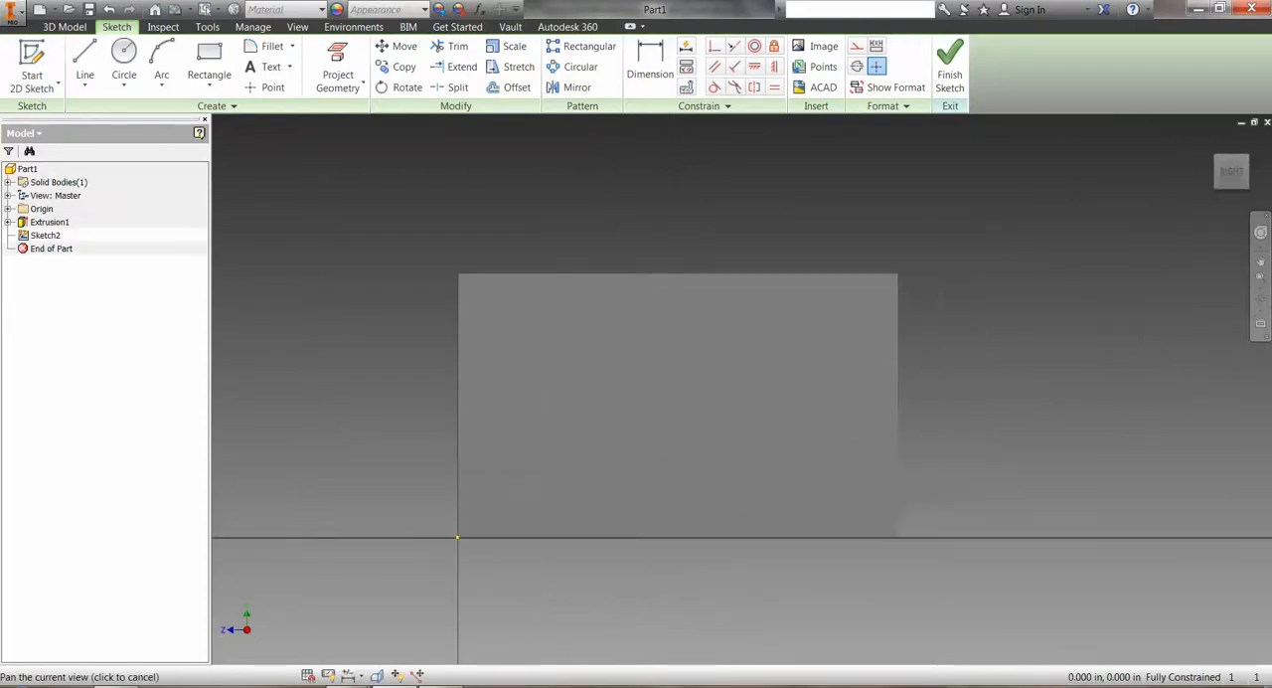
key(Home)
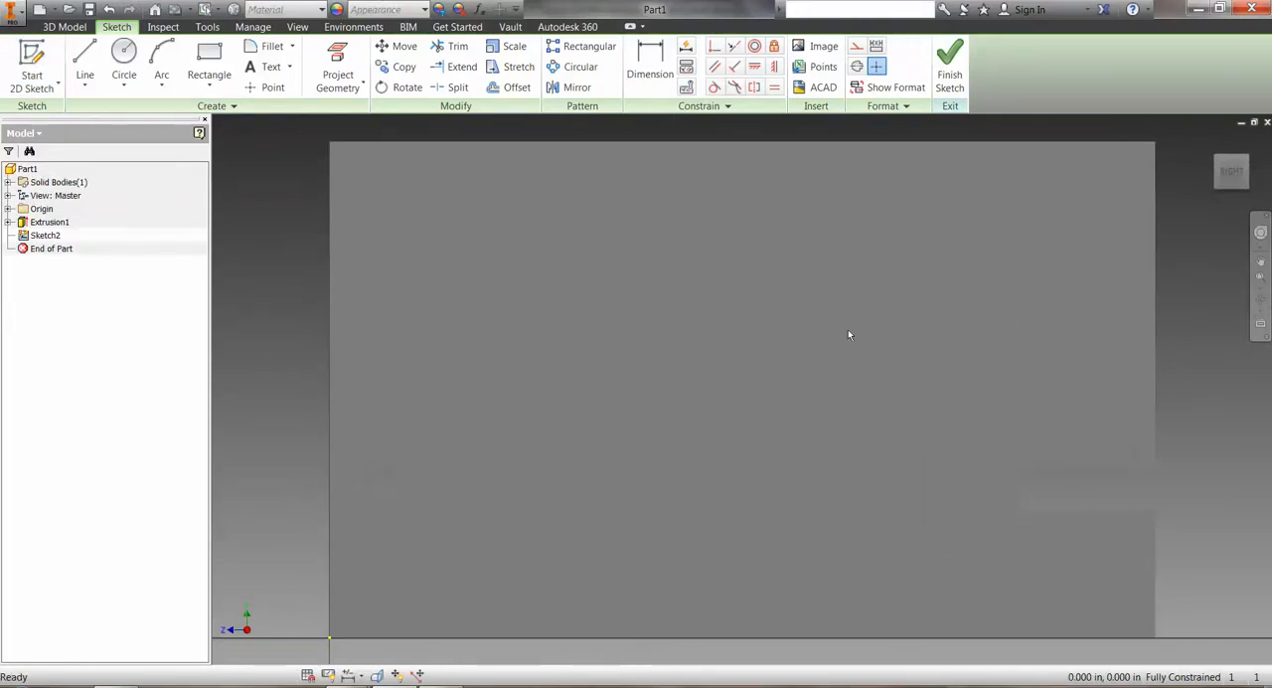
Draw a closed V-shaped triangle from the face's top edge, inset about 0.31 in from both corners, apex about 0.3 in above the bottom edge.
click(86, 62)
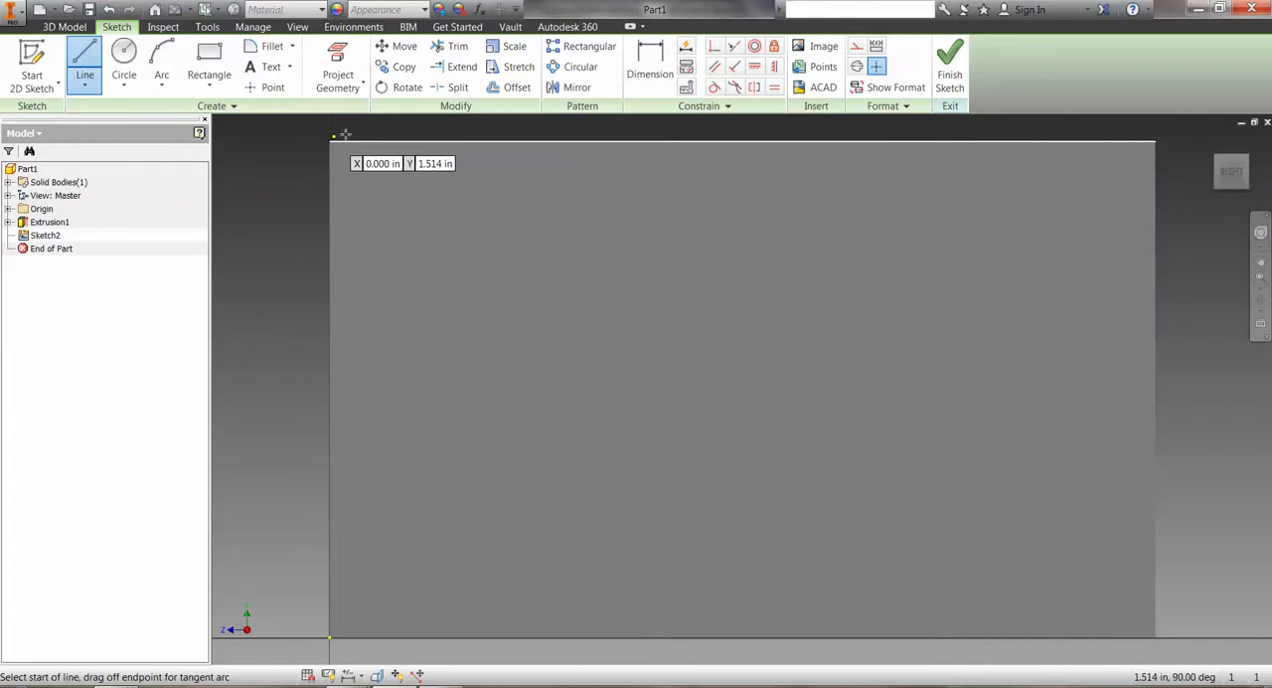
click(432, 144)
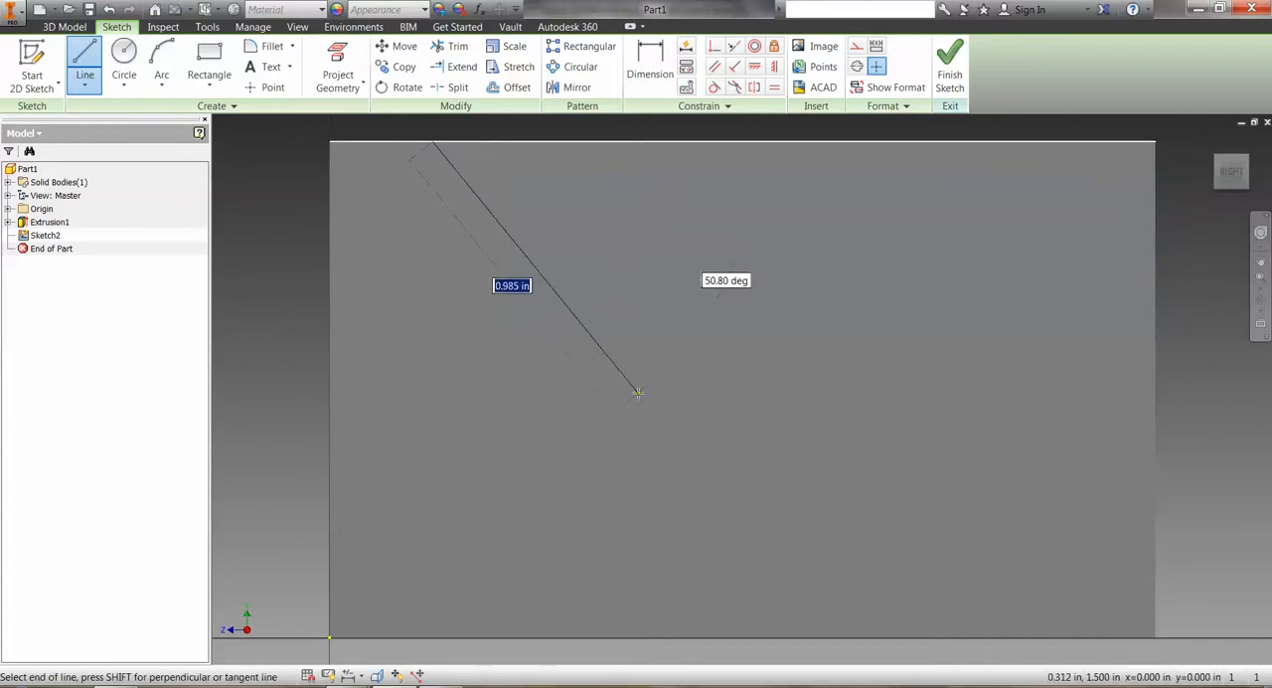
click(761, 540)
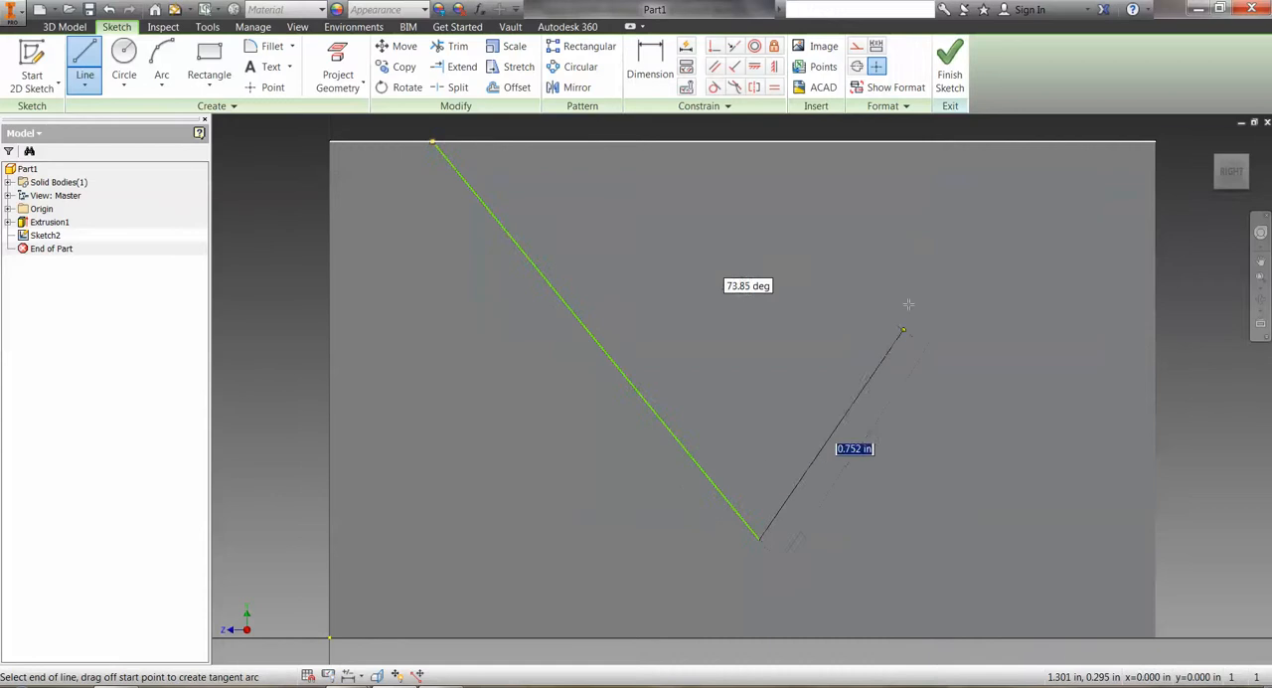
double_click(1048, 145)
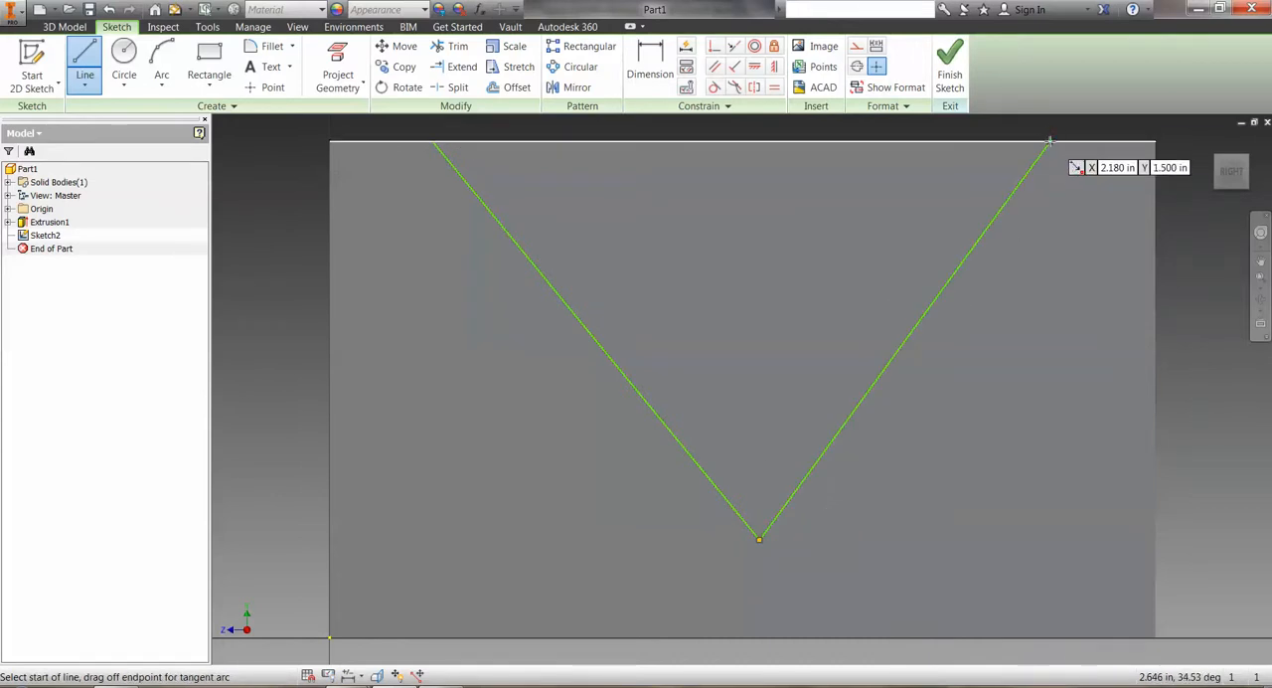
click(1050, 142)
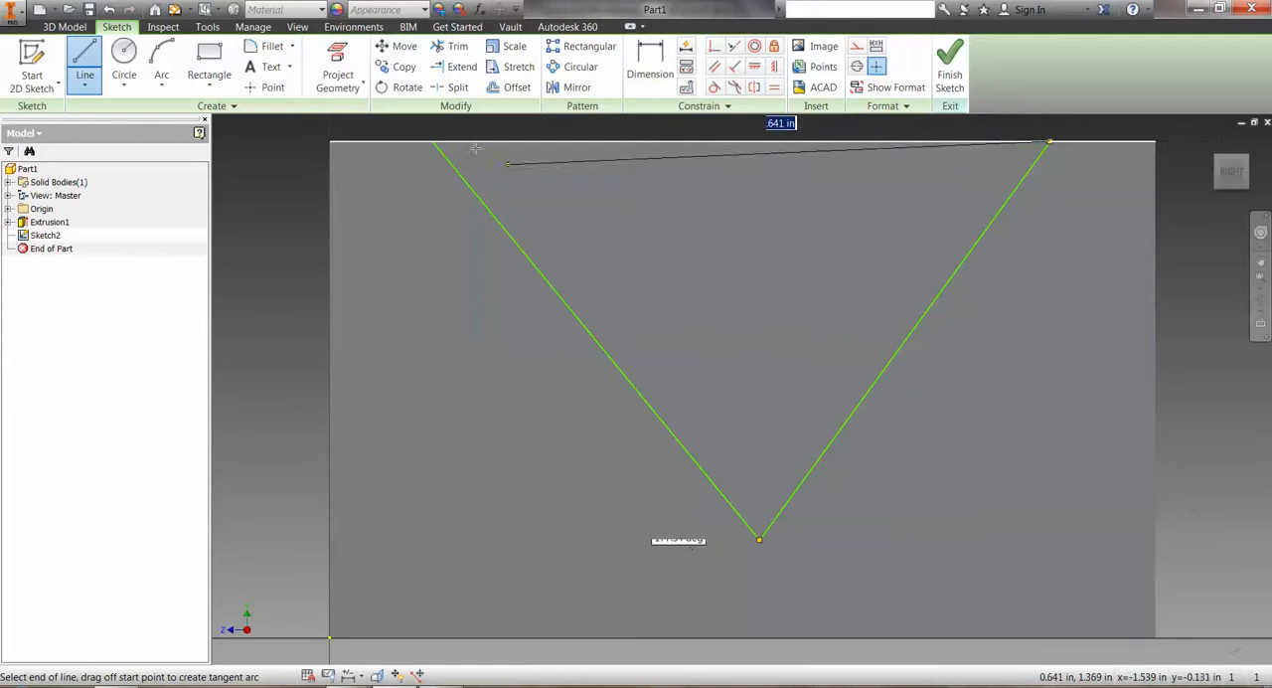
double_click(432, 140)
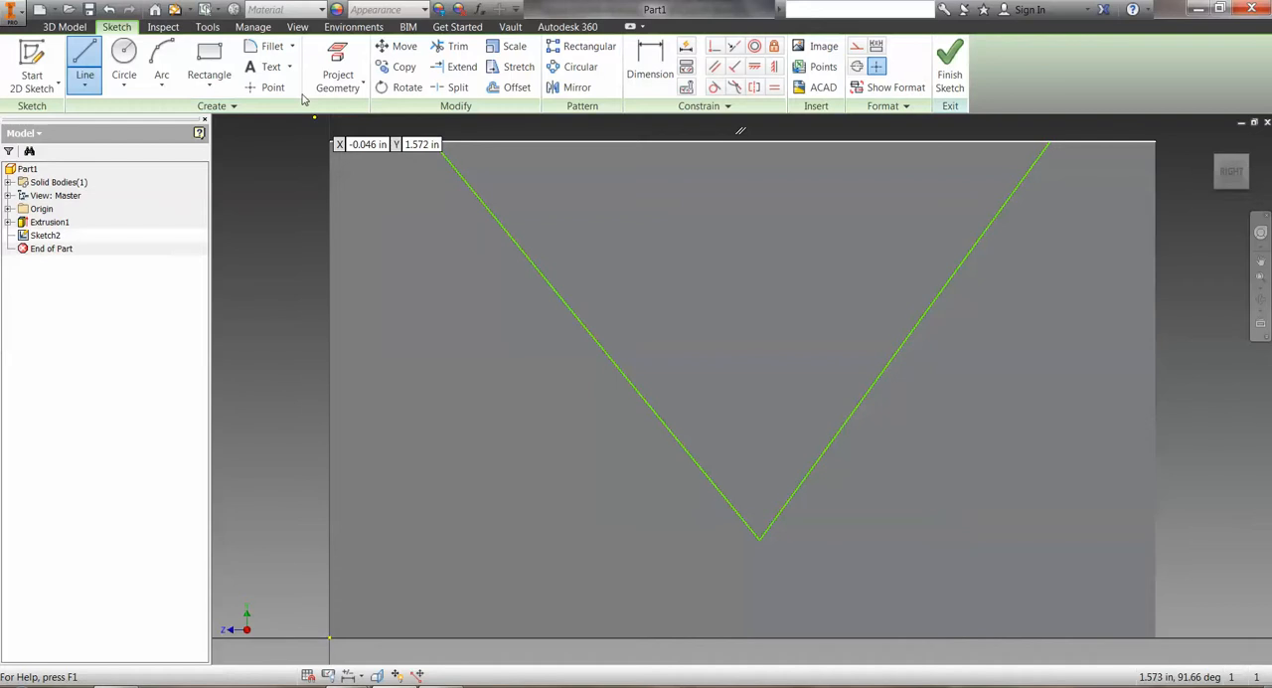
Dimension the distance from the face's upper left corner to the V's left endpoint as 0.25 in.
click(650, 67)
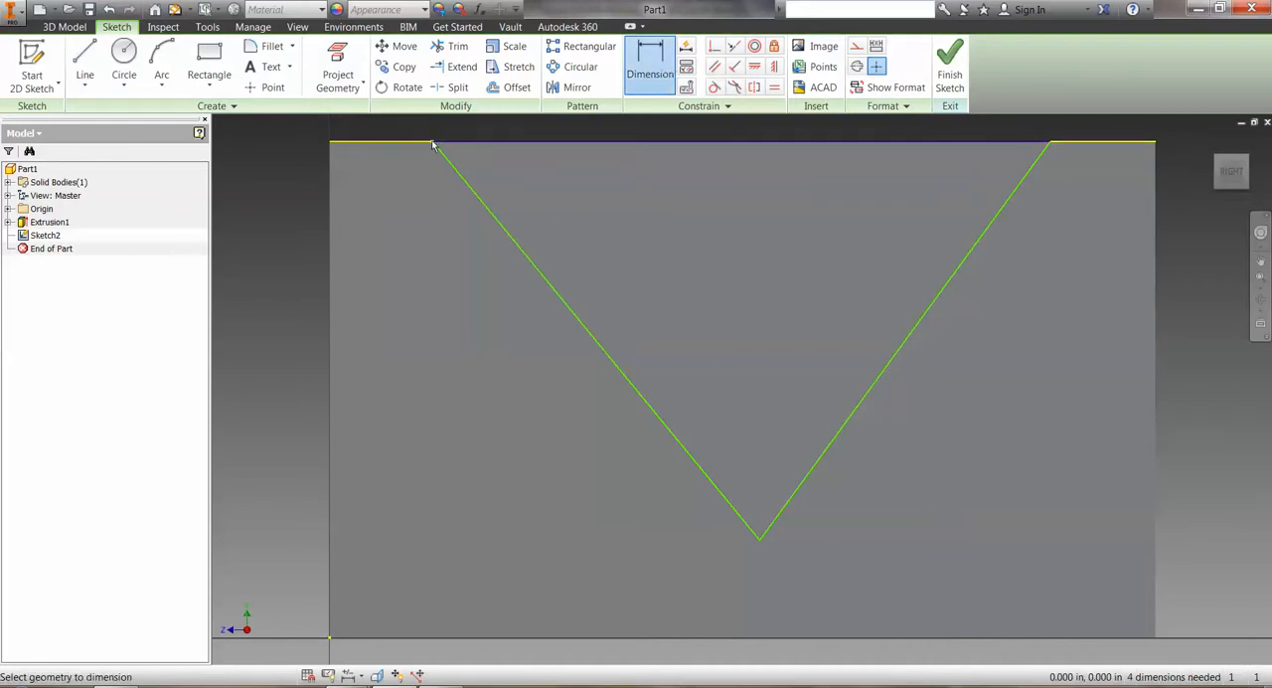
click(332, 144)
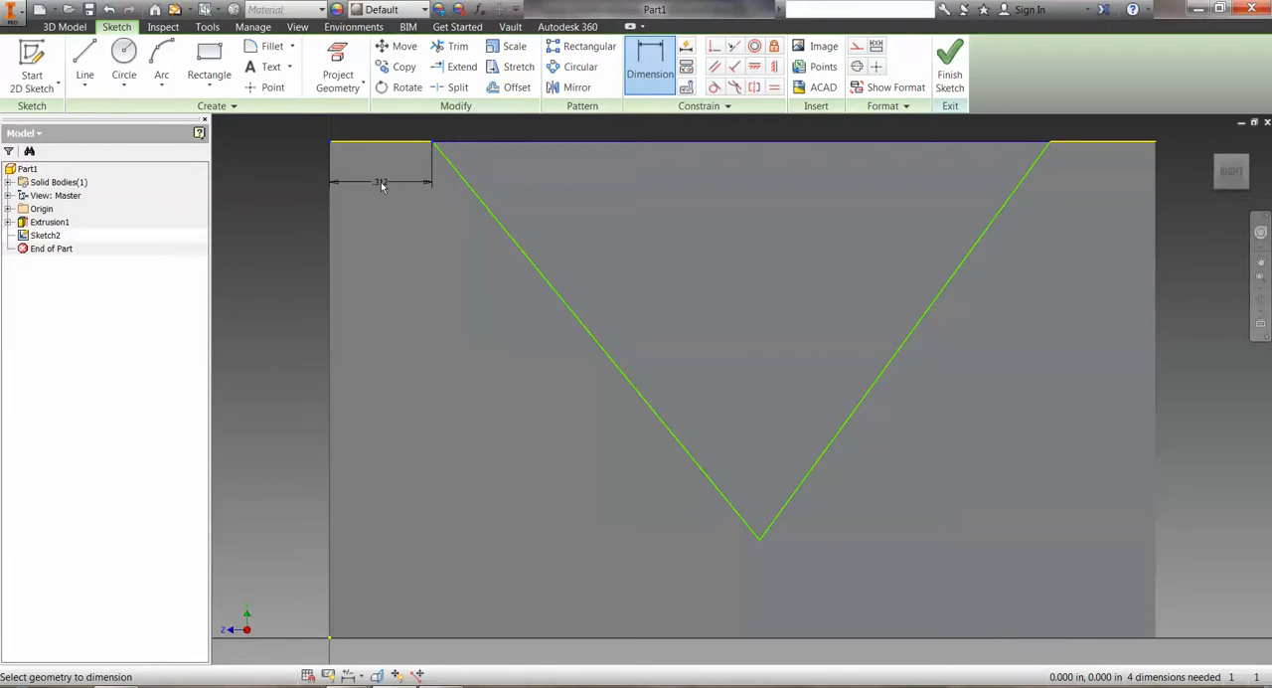
click(381, 185)
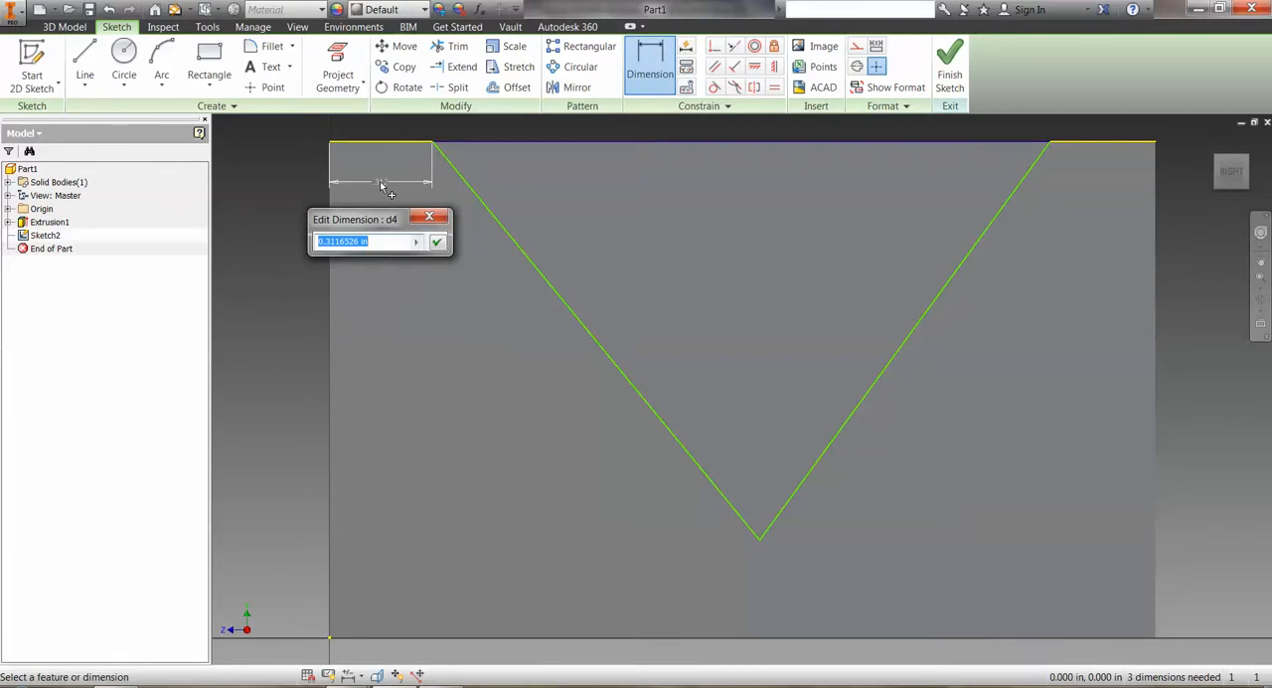
text(.25)
key(Return)
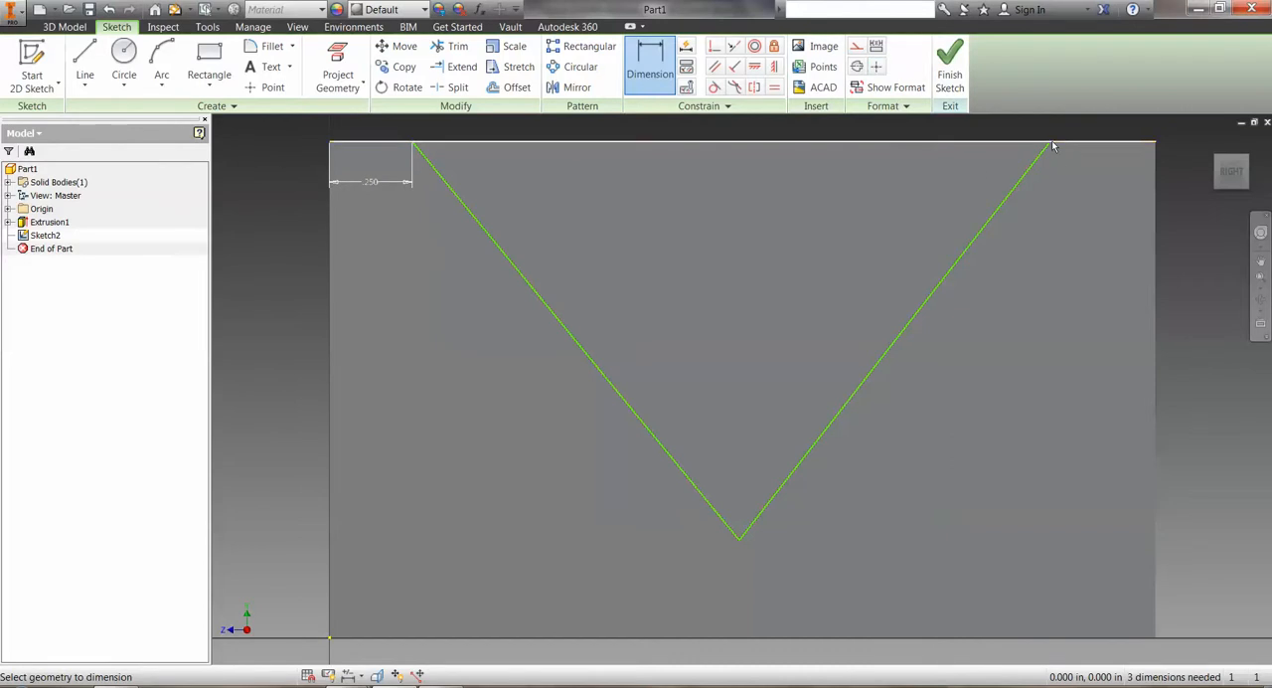
Dimension the distance from the V's right endpoint to the upper right corner, linked to the left offset dimension (d4).
click(1132, 144)
click(1103, 191)
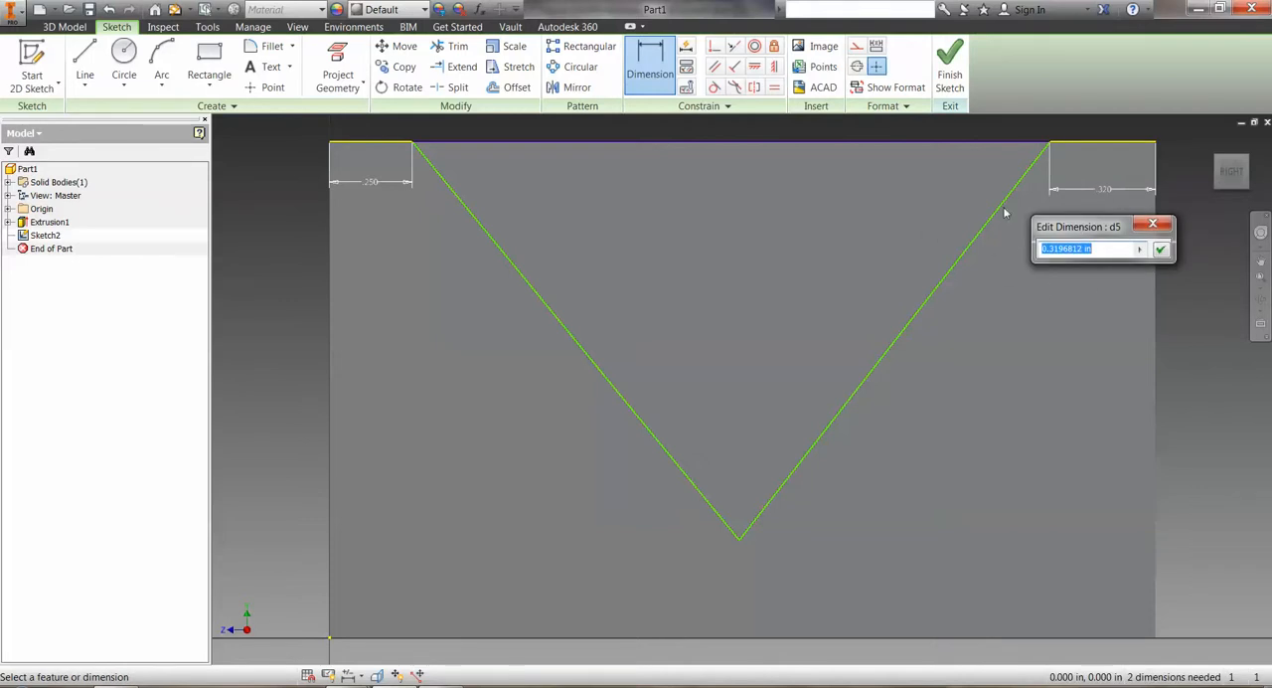
click(372, 184)
click(1159, 250)
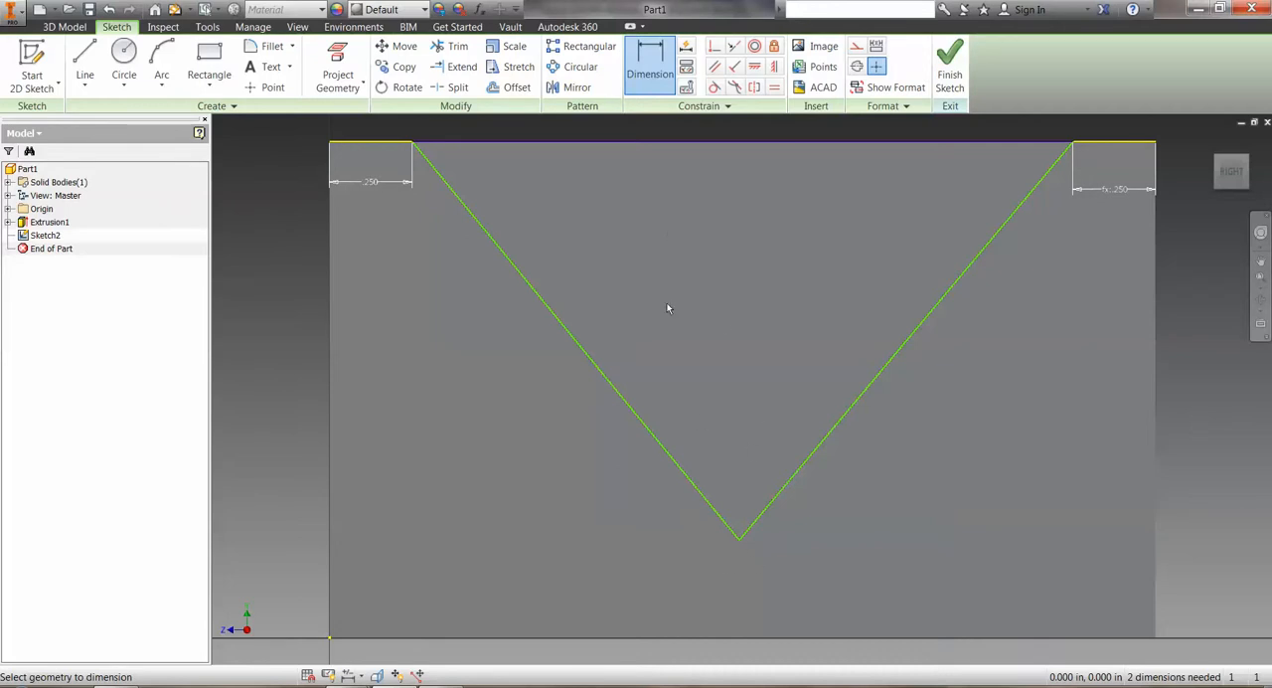
Dimension the V's apex height above the bottom edge, linked to the left offset dimension.
click(738, 636)
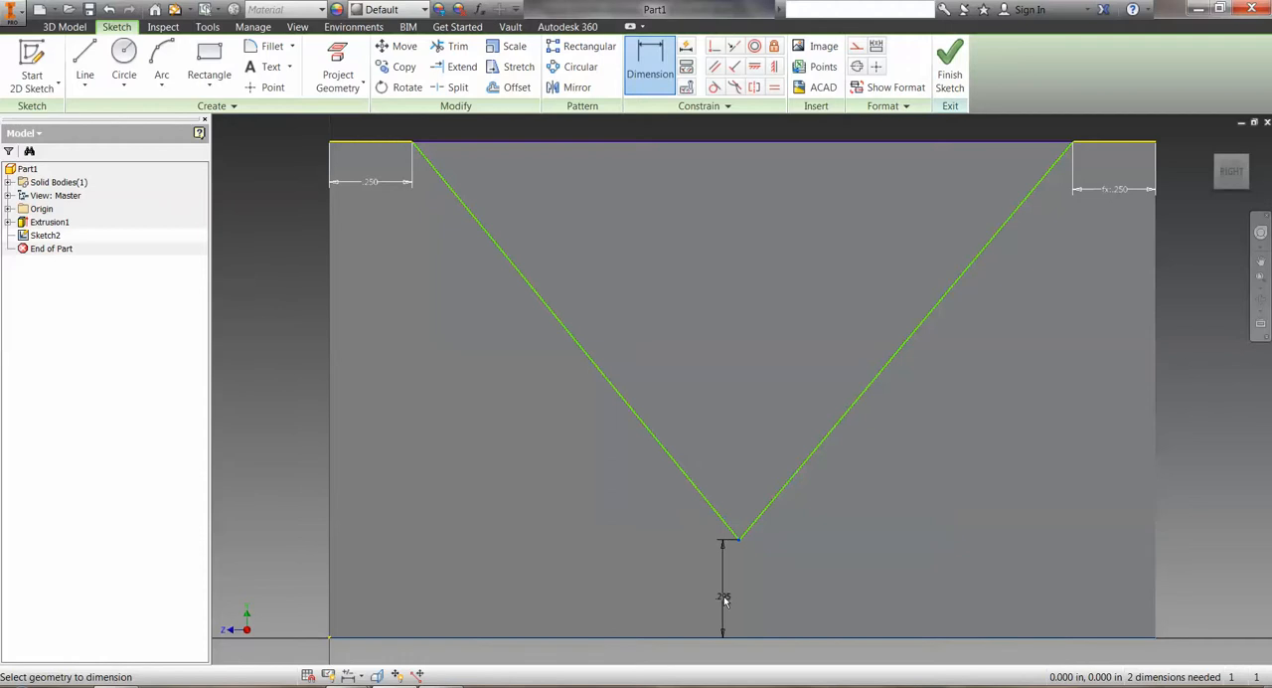
click(725, 599)
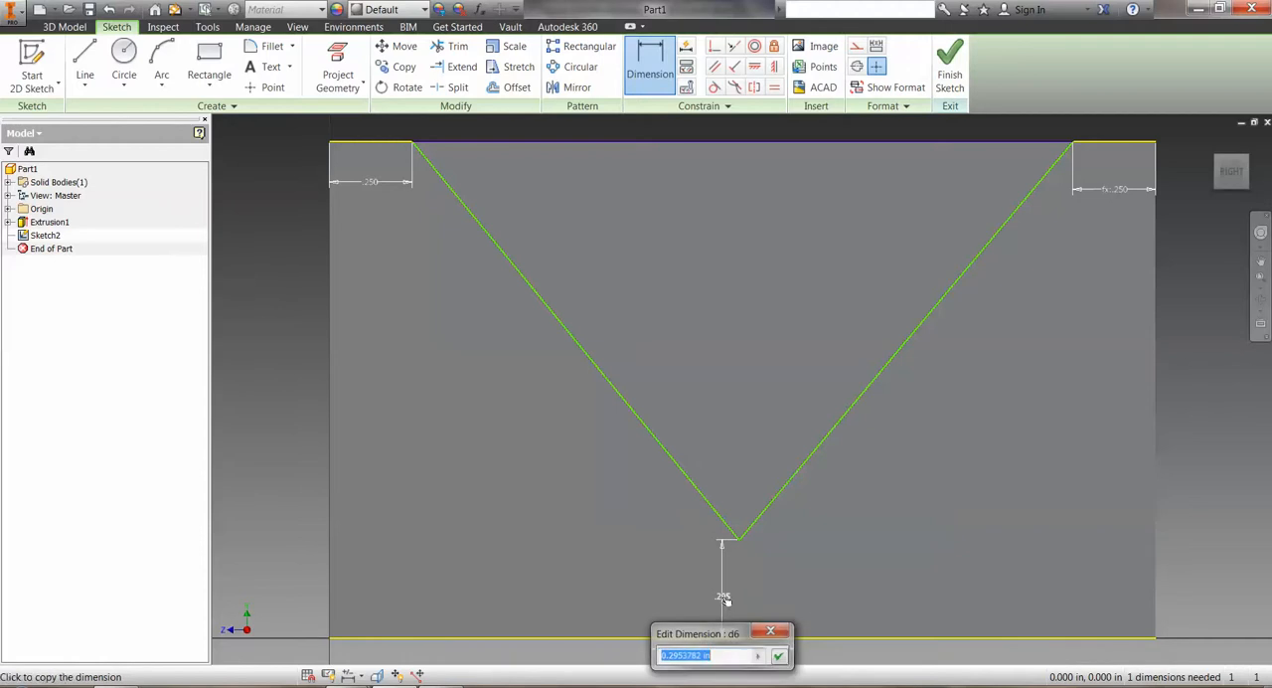
click(374, 184)
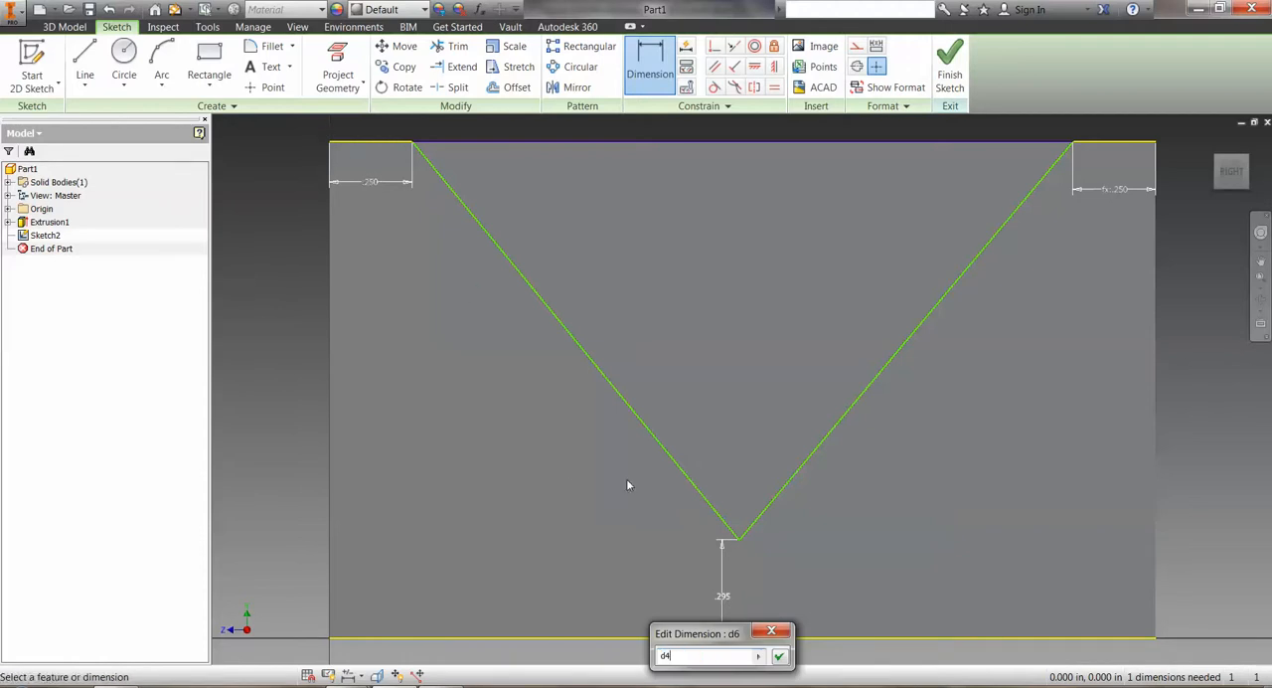
click(780, 658)
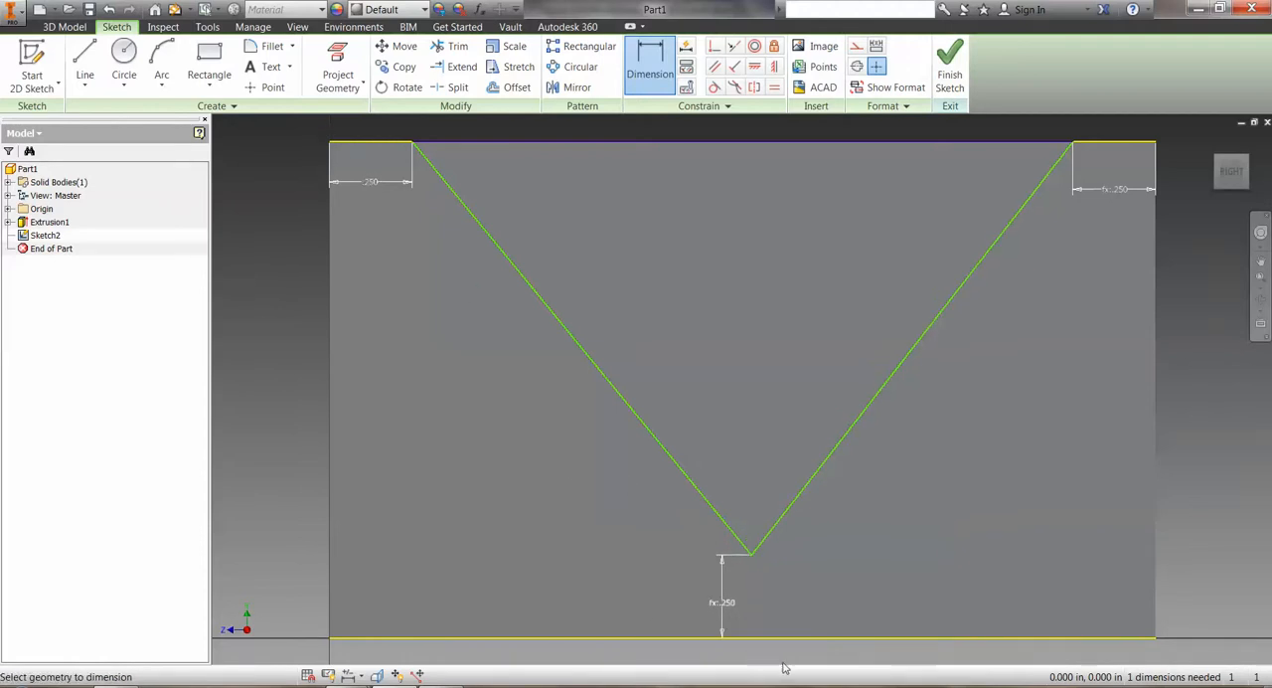
Test the linked dimensions by changing the left offset to 0.5 in, and restore it to 0.25 in.
click(373, 184)
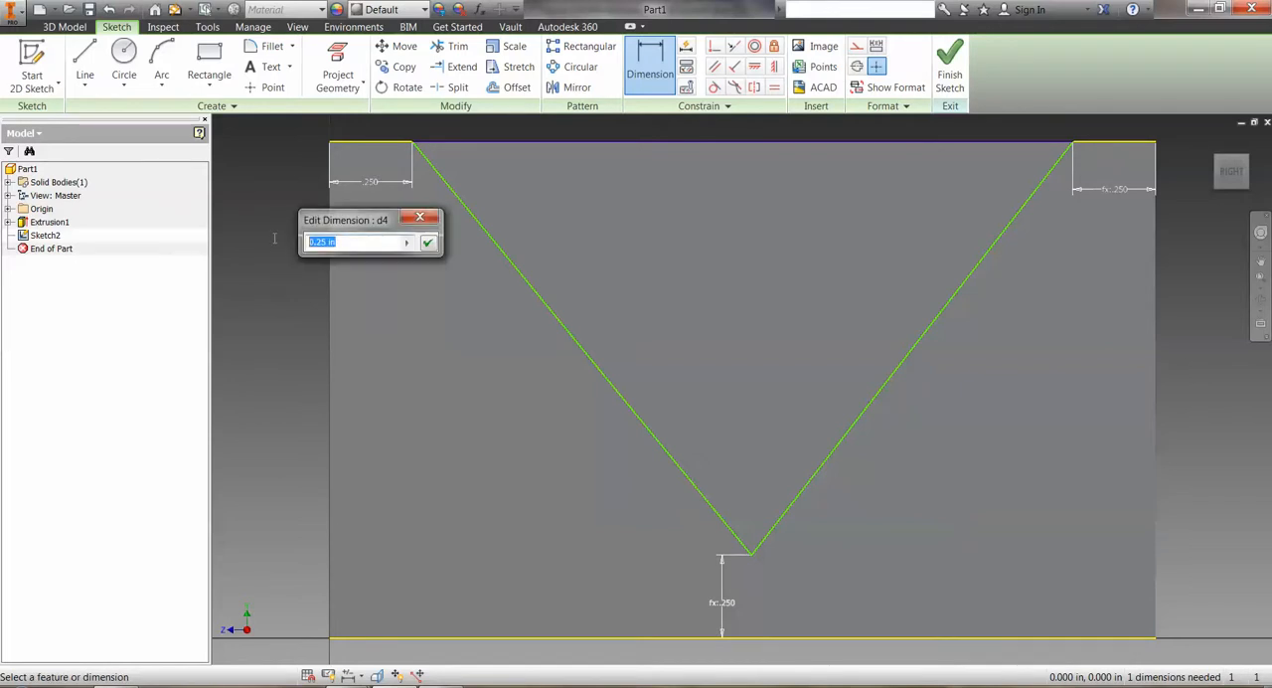
text(.5)
key(Return)
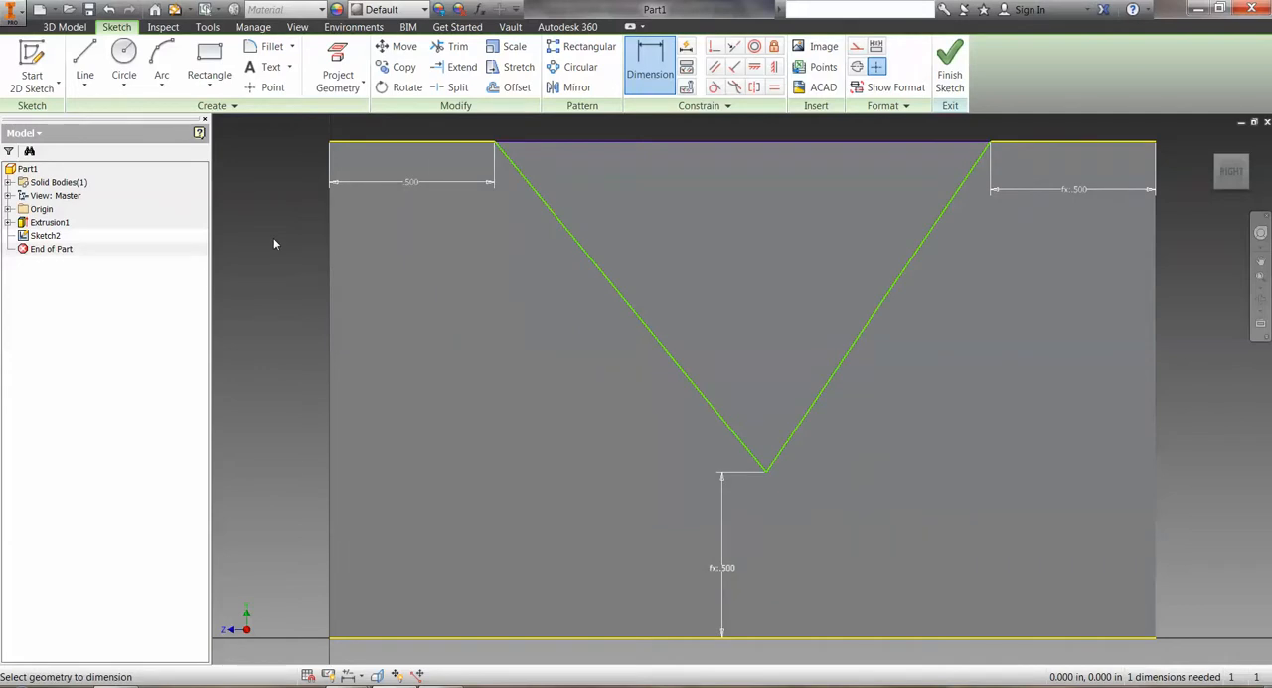
click(413, 182)
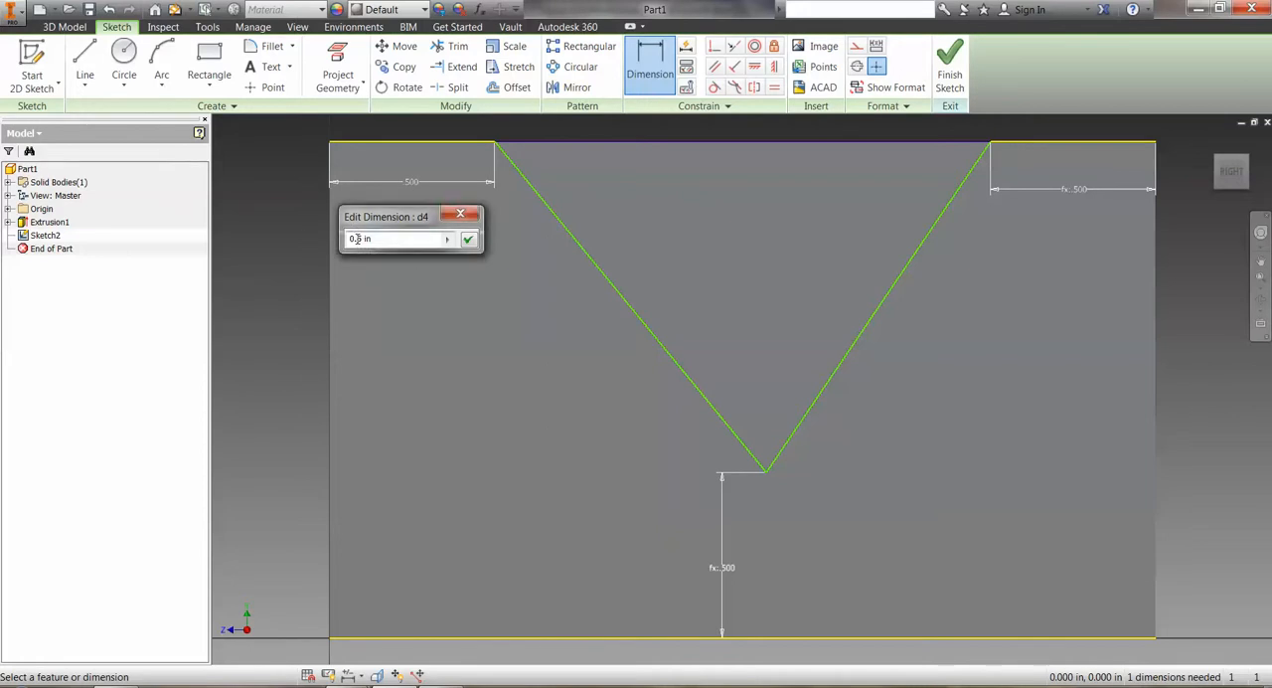
text(2)
click(468, 240)
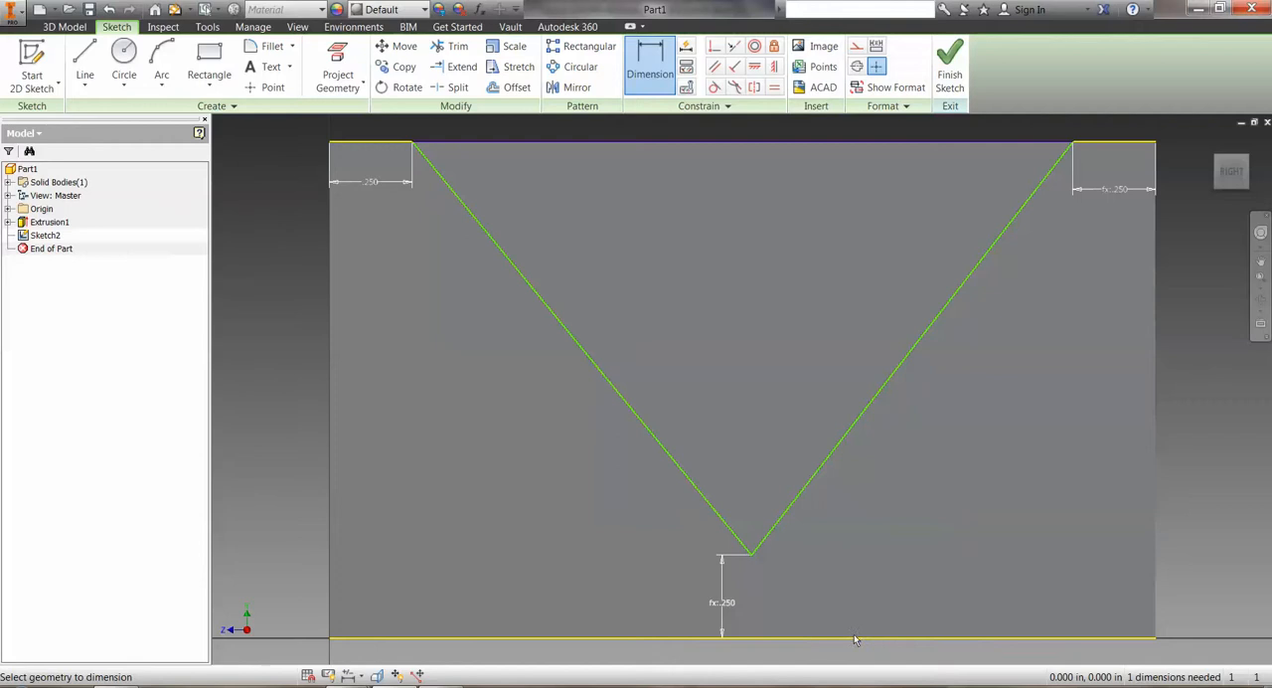
Project the block's bottom edge into the sketch as reference for the apex constraint.
click(773, 66)
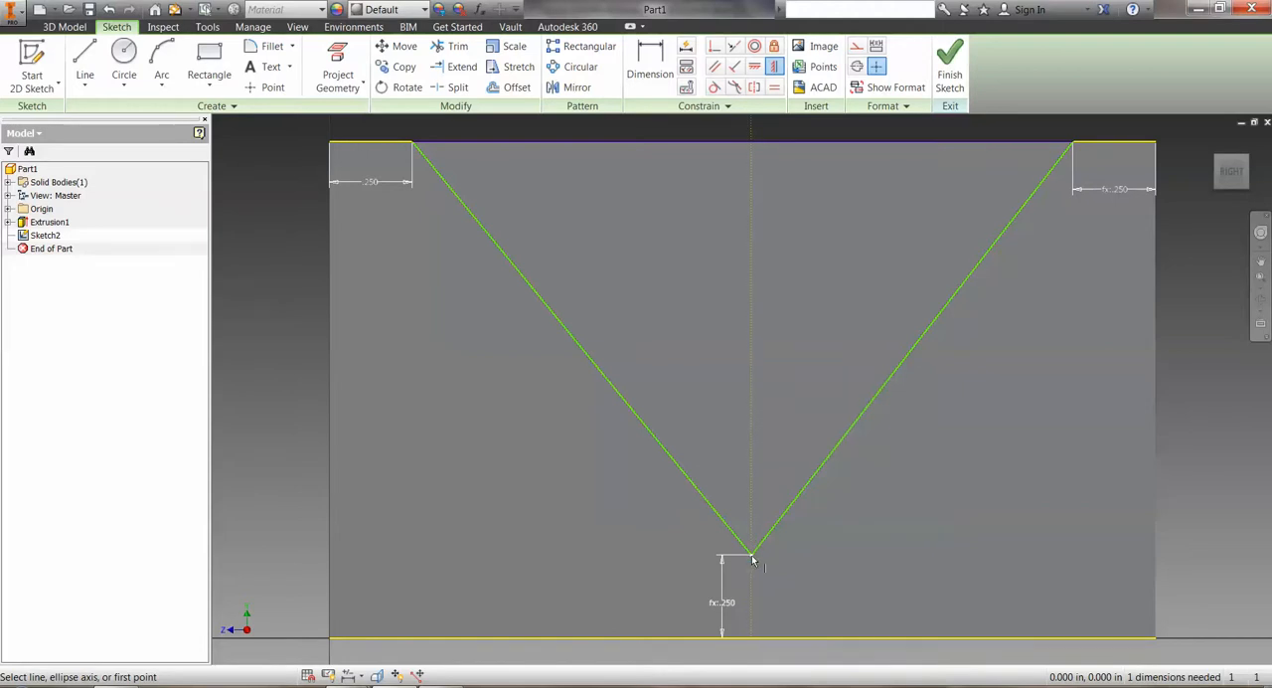
click(752, 556)
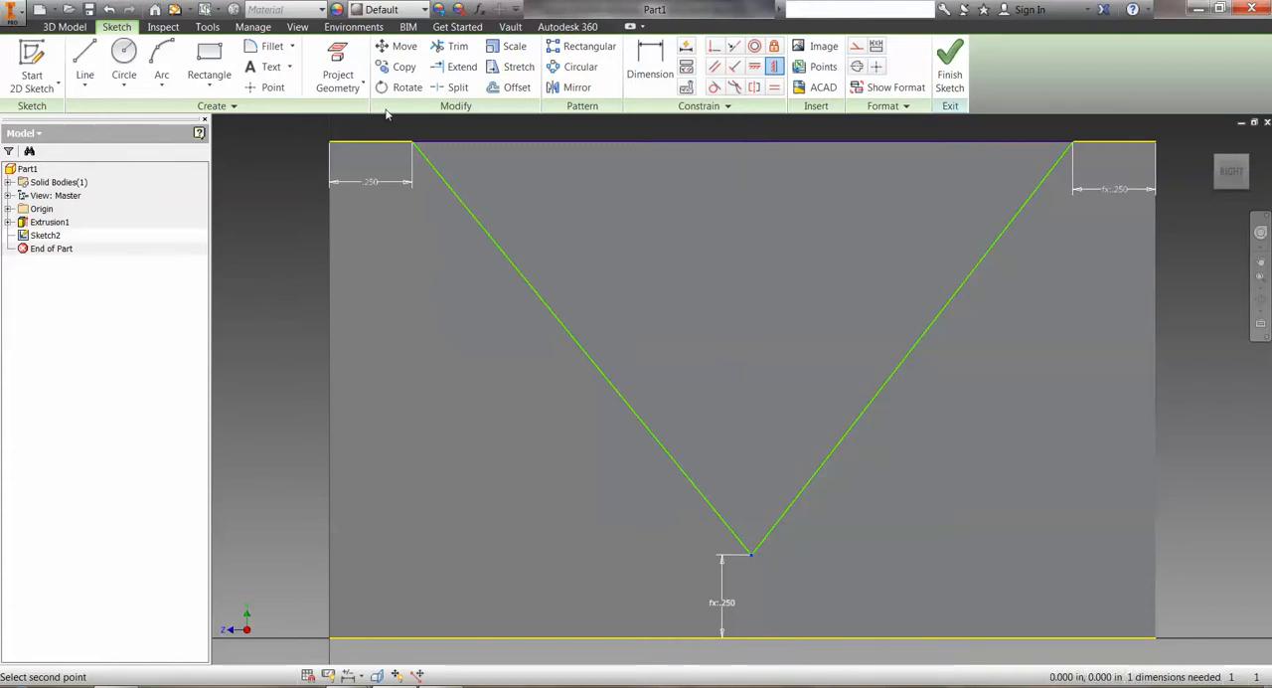
click(338, 60)
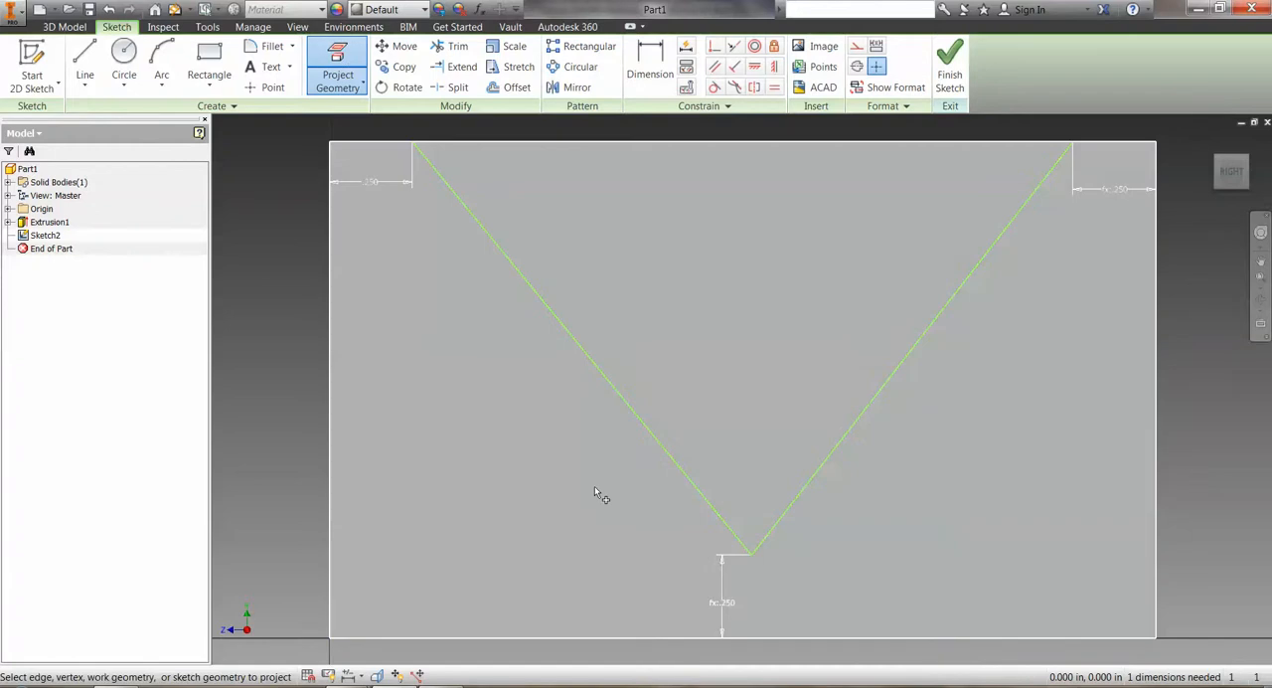
click(653, 637)
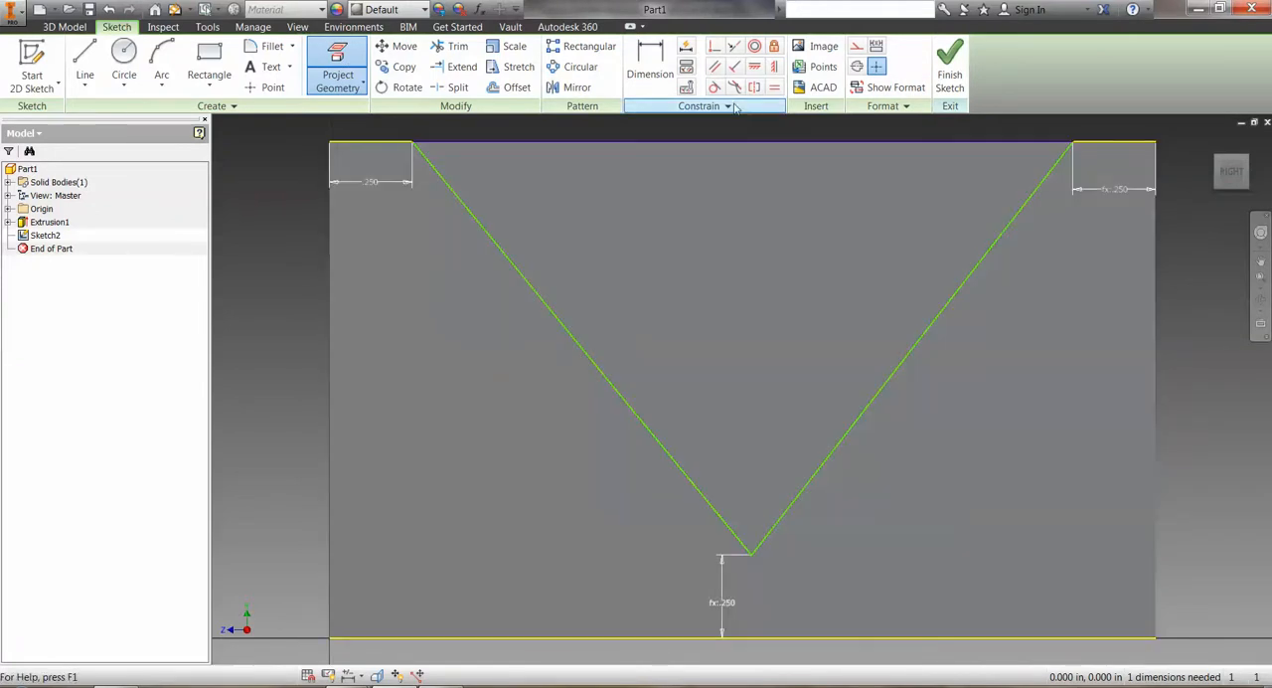
Constrain the V's apex vertically to the midpoint of the bottom edge and finish the sketch.
click(774, 66)
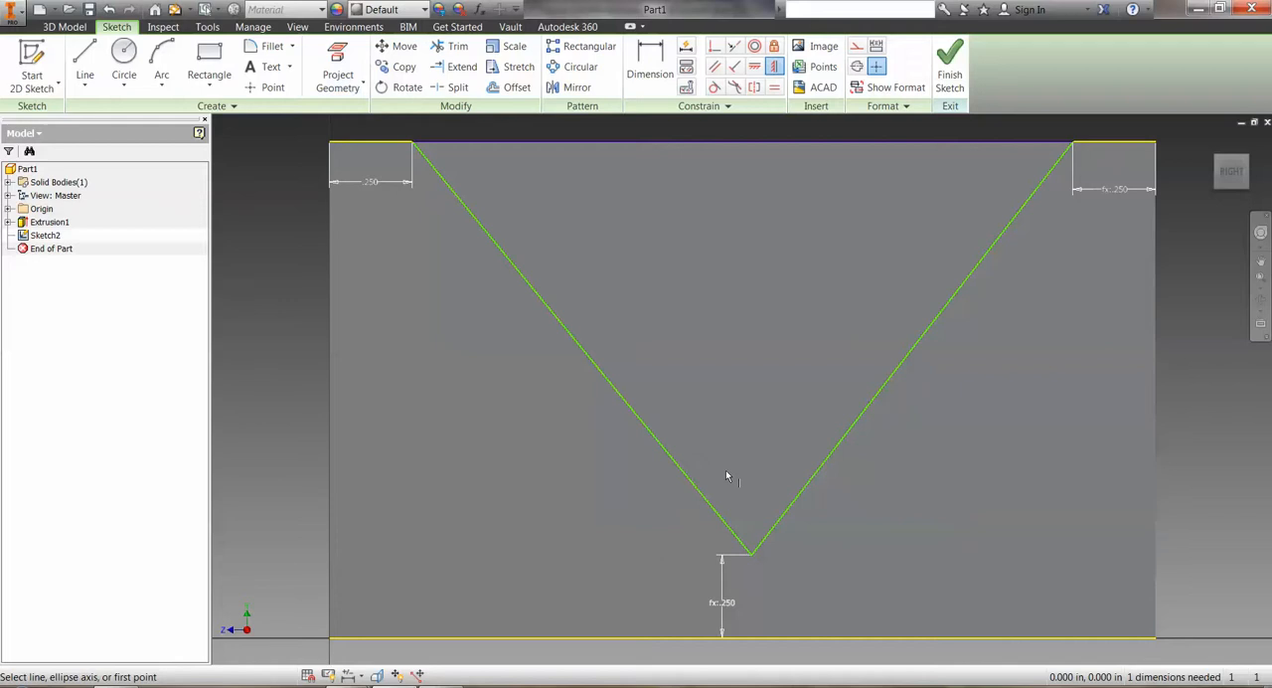
click(753, 557)
click(752, 558)
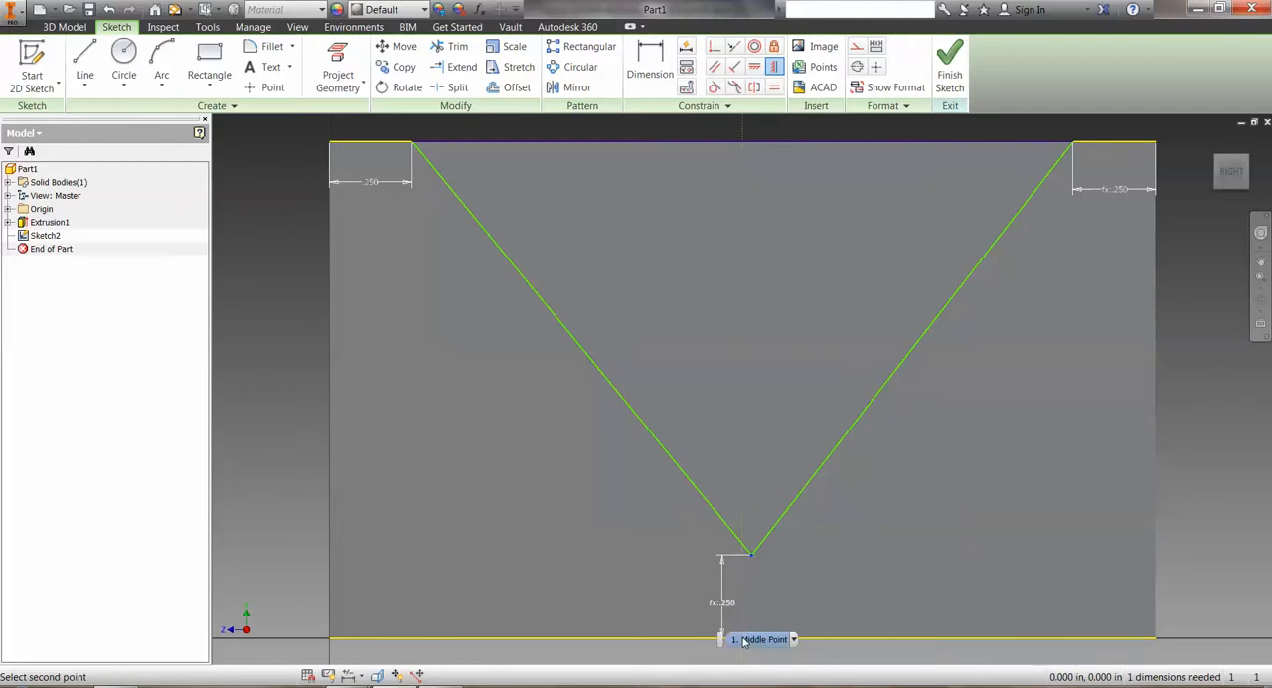
click(743, 640)
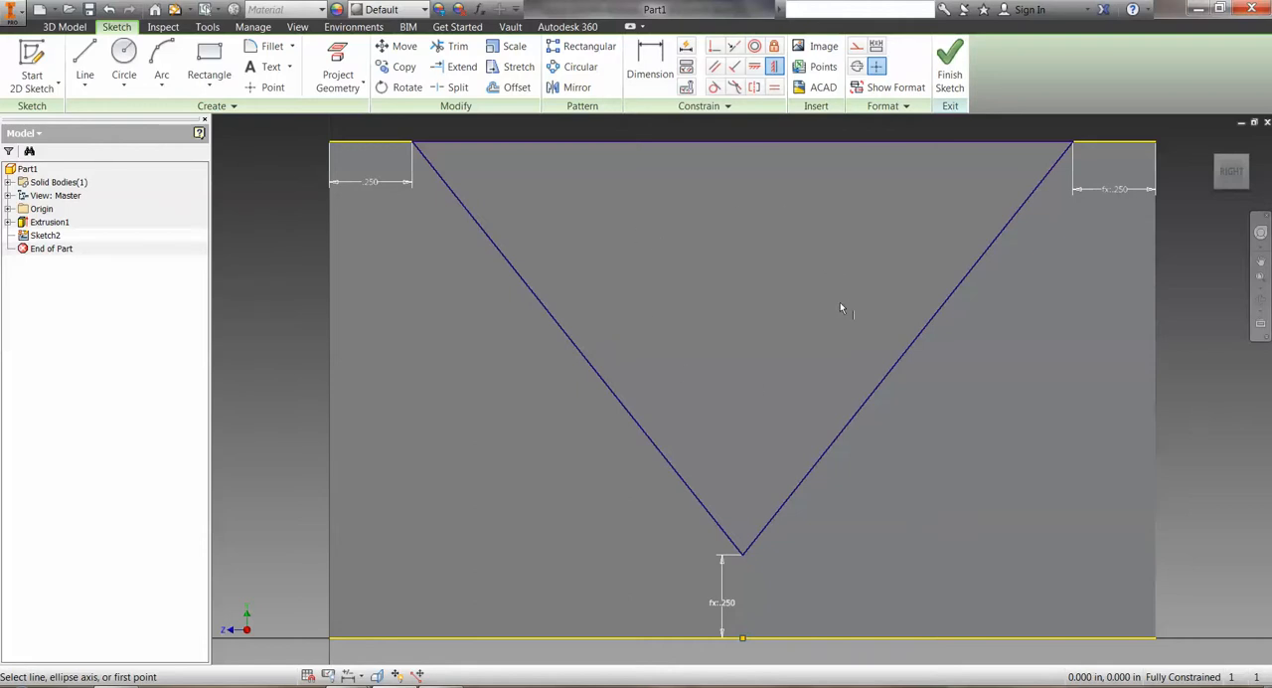
click(949, 64)
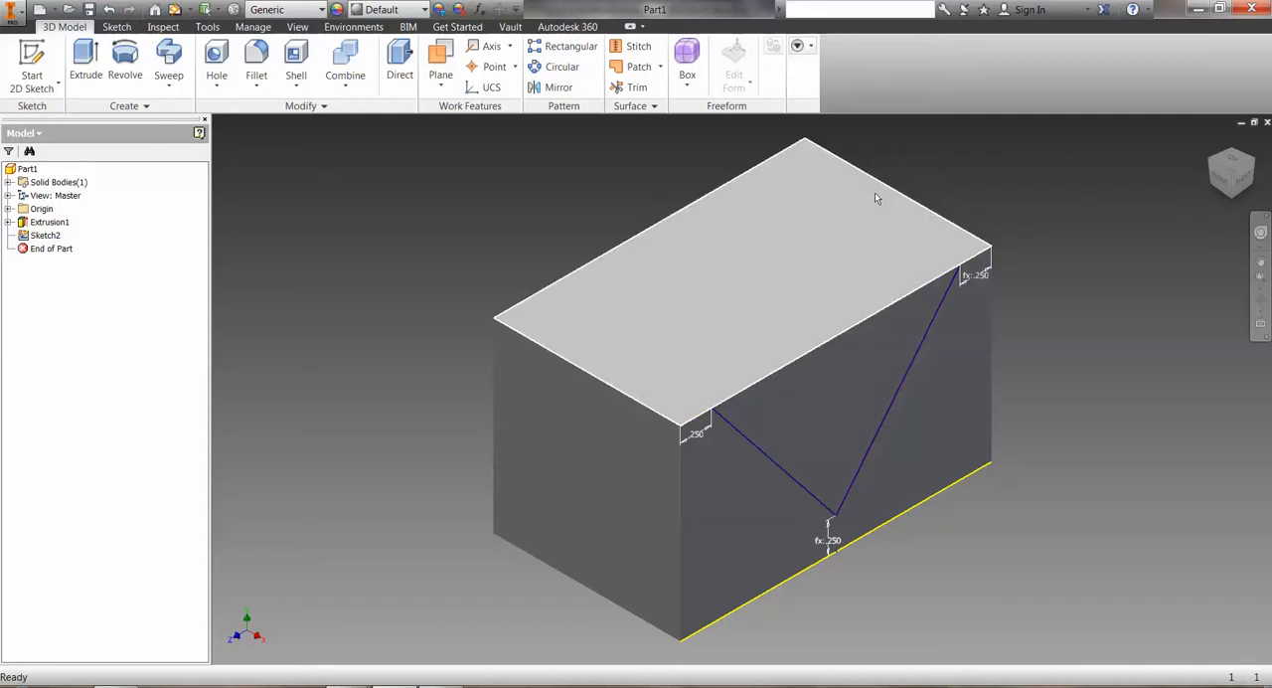
Turn the block to its opposite side and start a new 2D sketch on that face.
click(1217, 177)
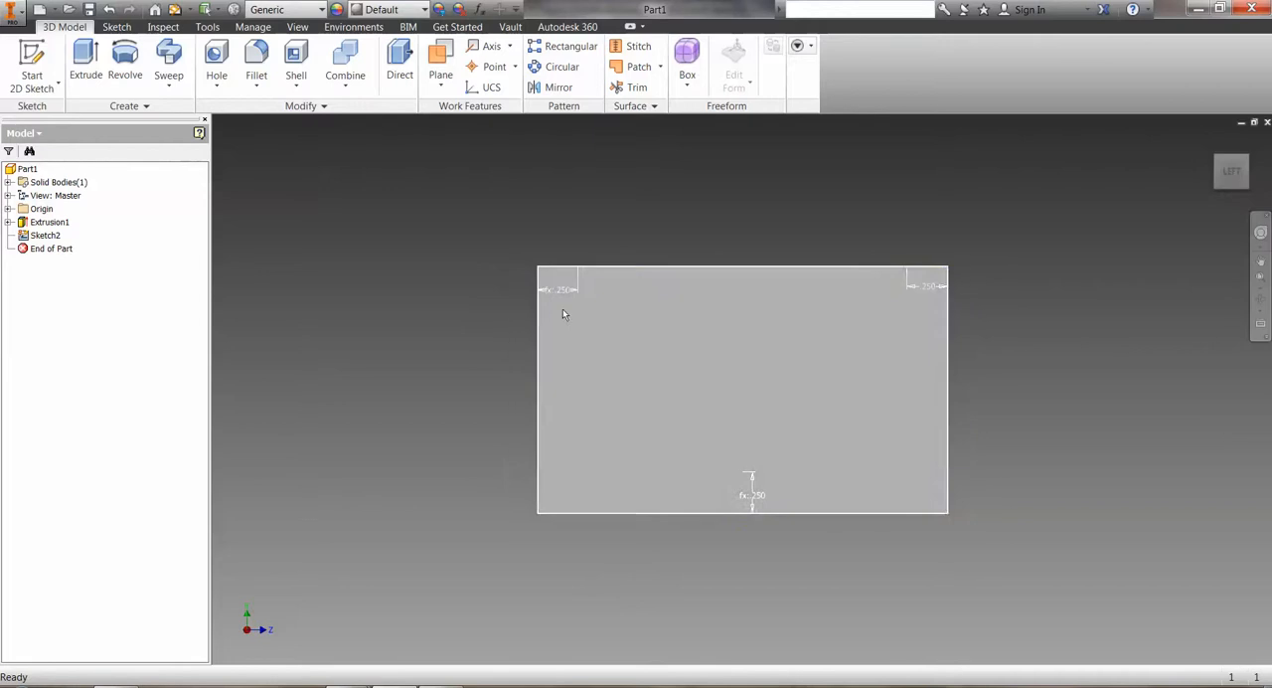
click(32, 64)
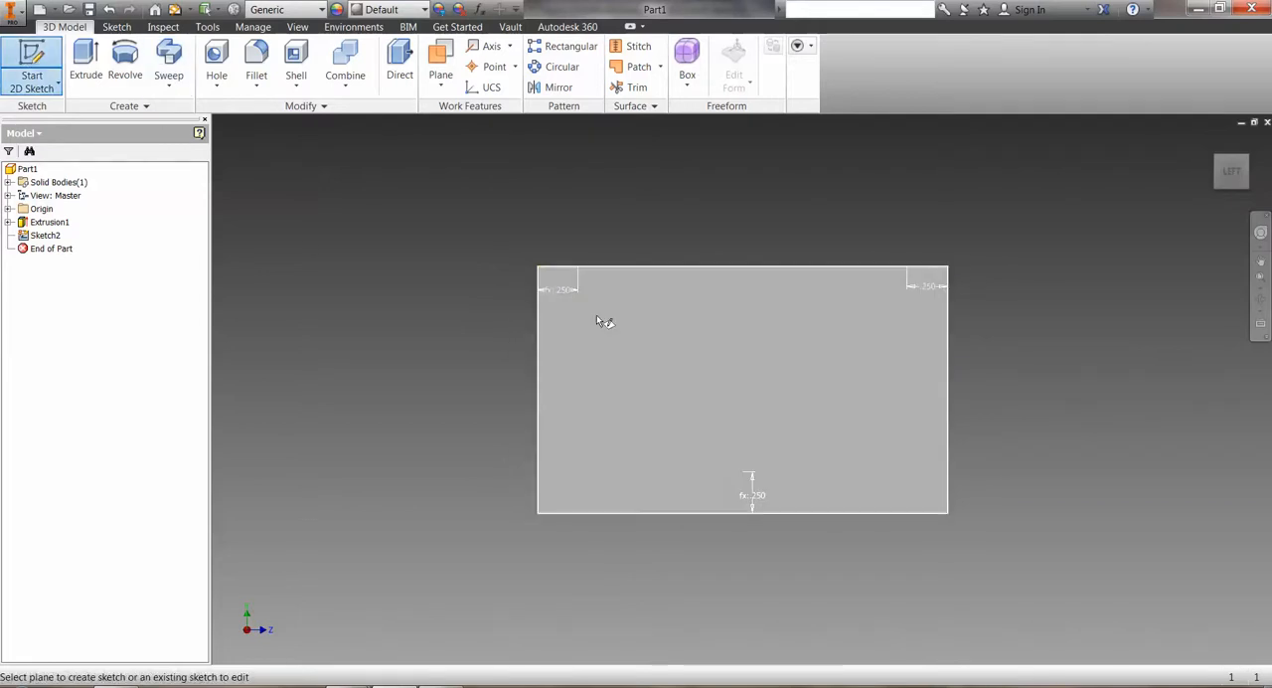
click(728, 373)
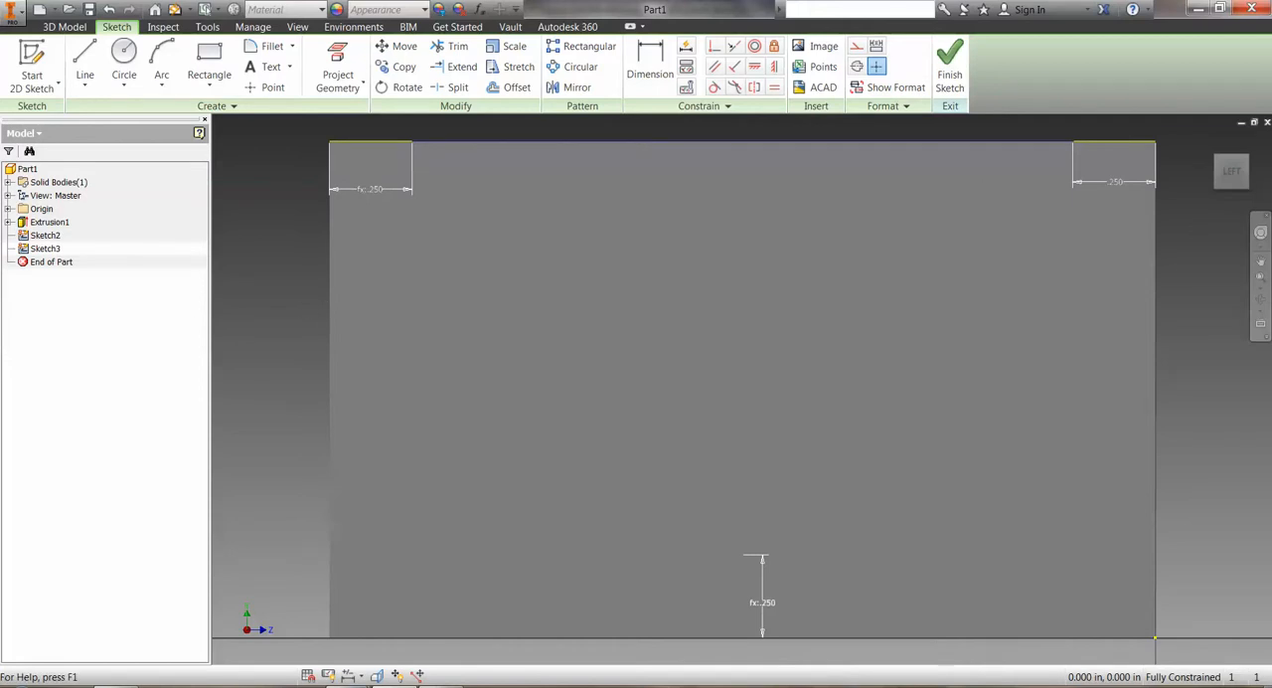
Switch to the 5.5.A.b CADModelFeatures document in Word to check the Back Face Sketch dimensions.
mouse_move(348, 685)
click(437, 611)
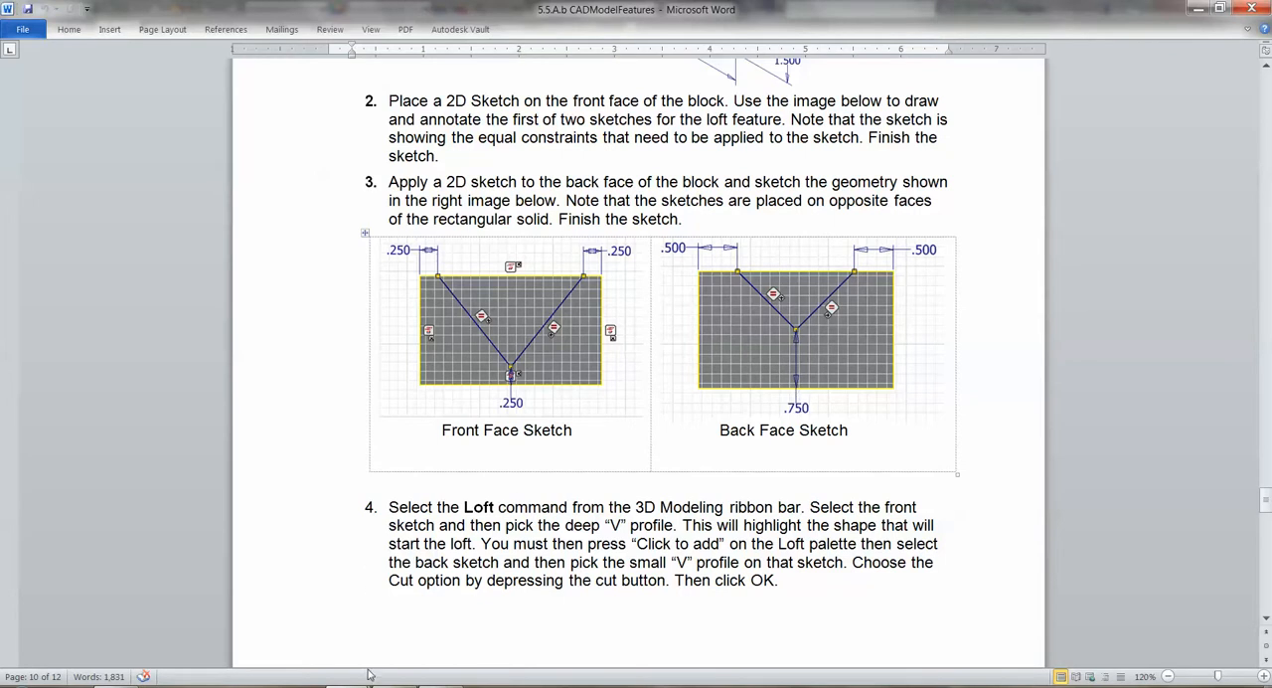
Switch back to Inventor and sketch a closed V from the block's top edge, about 1.3 in wide, apex about 0.72 in above the bottom edge.
click(404, 641)
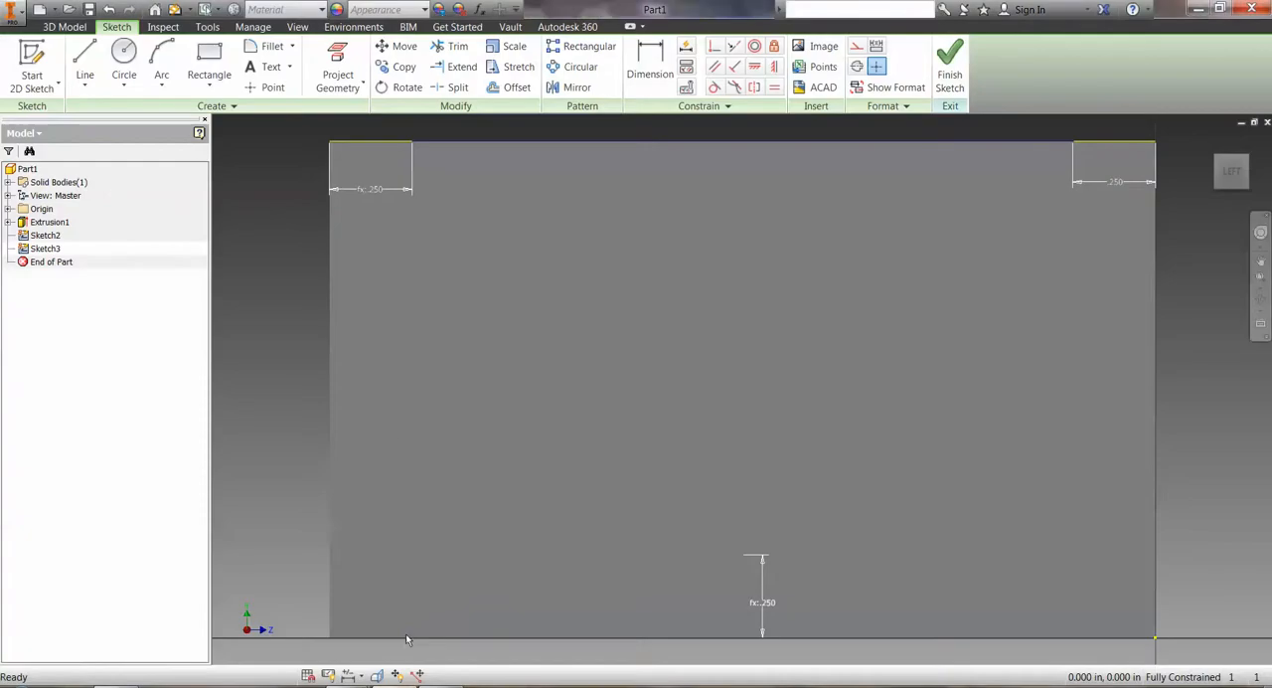
click(84, 64)
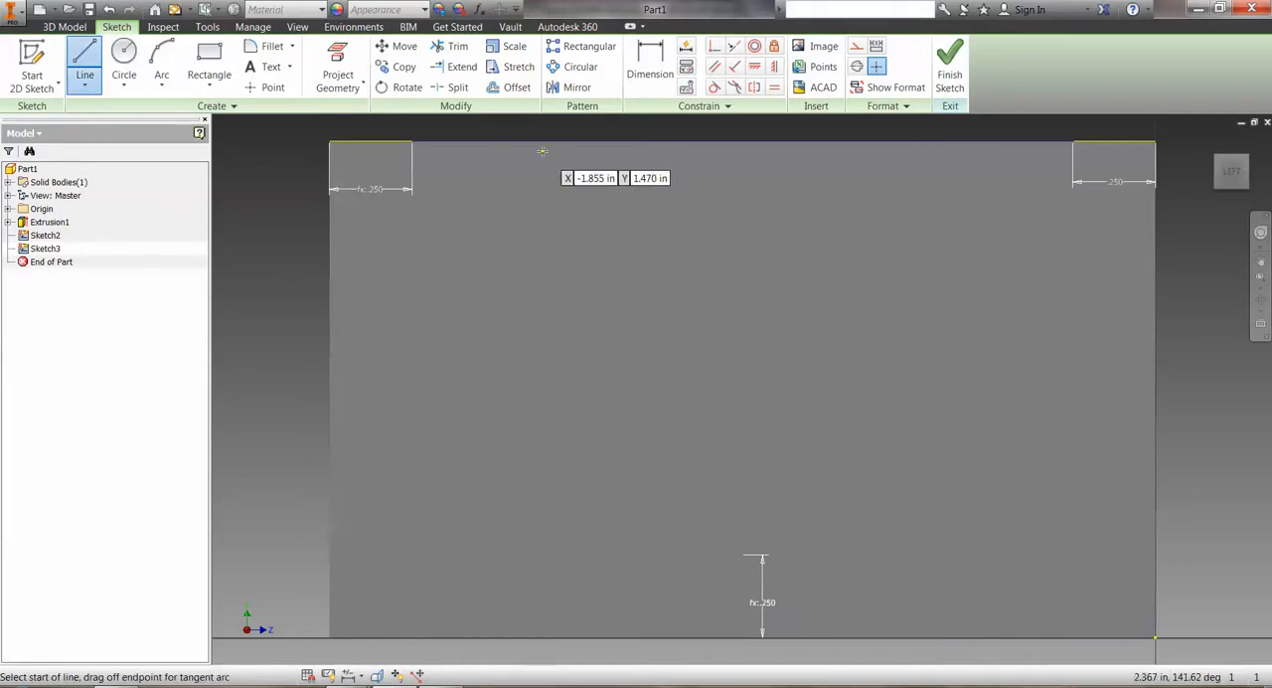
click(543, 142)
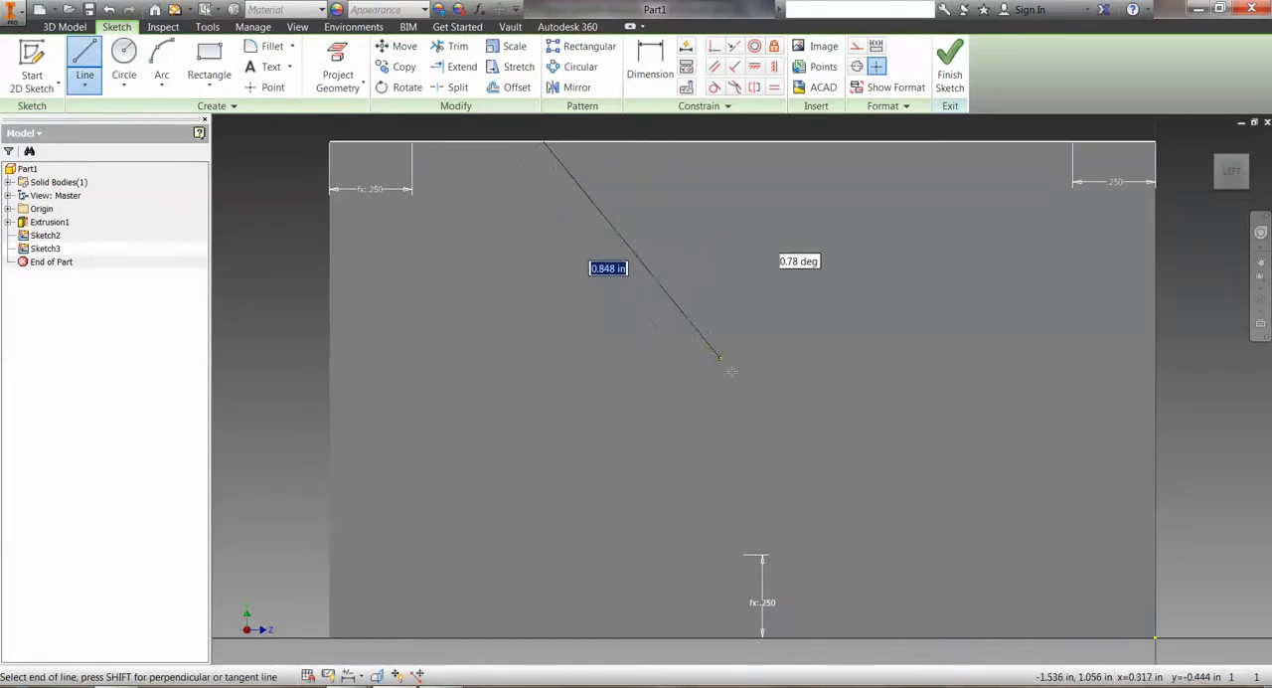
click(758, 401)
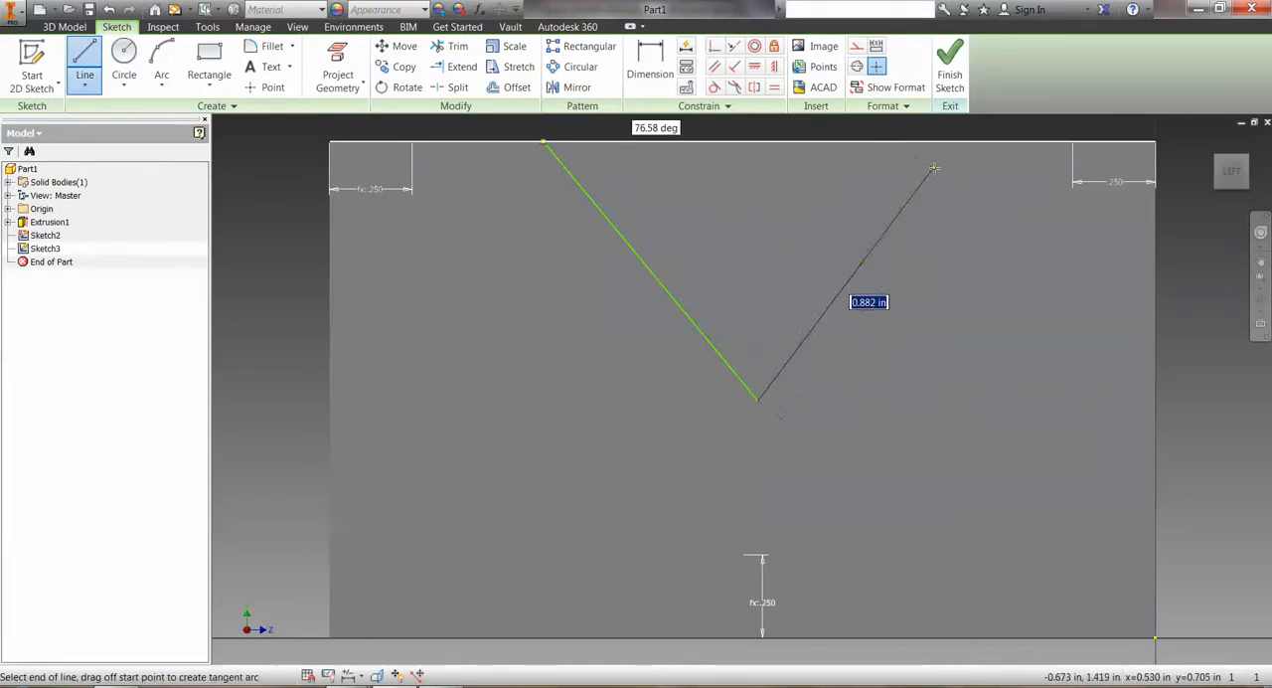
click(964, 143)
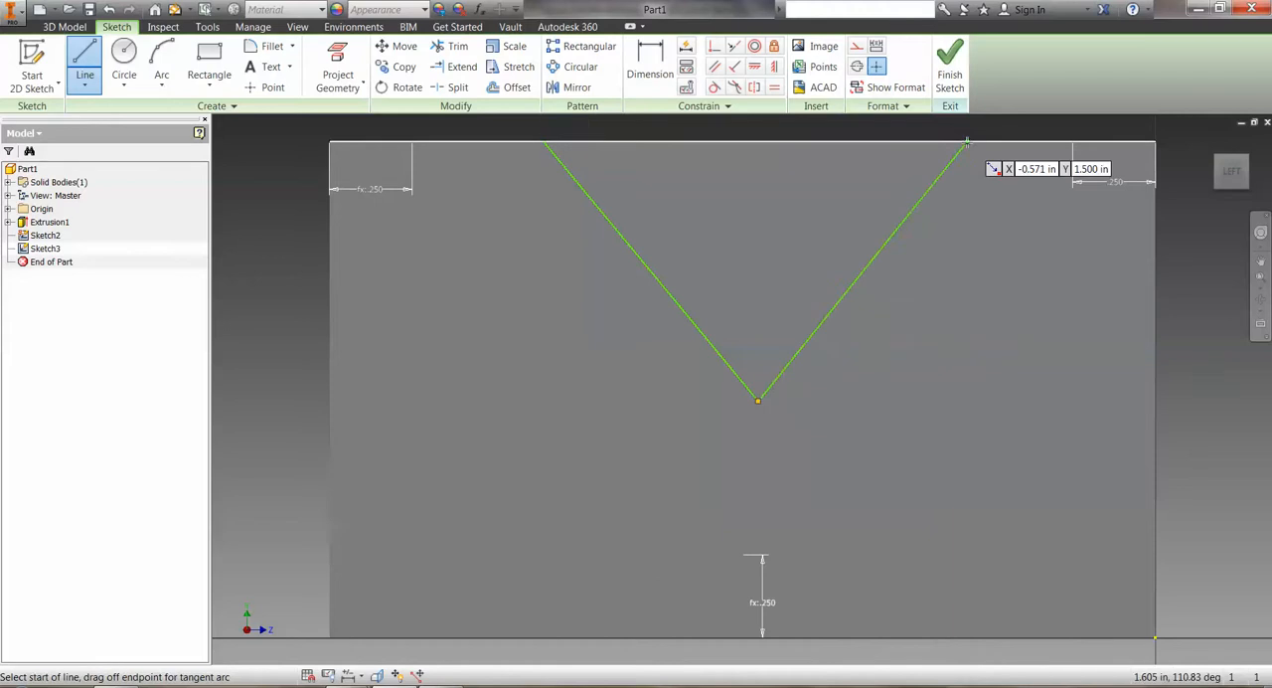
click(545, 142)
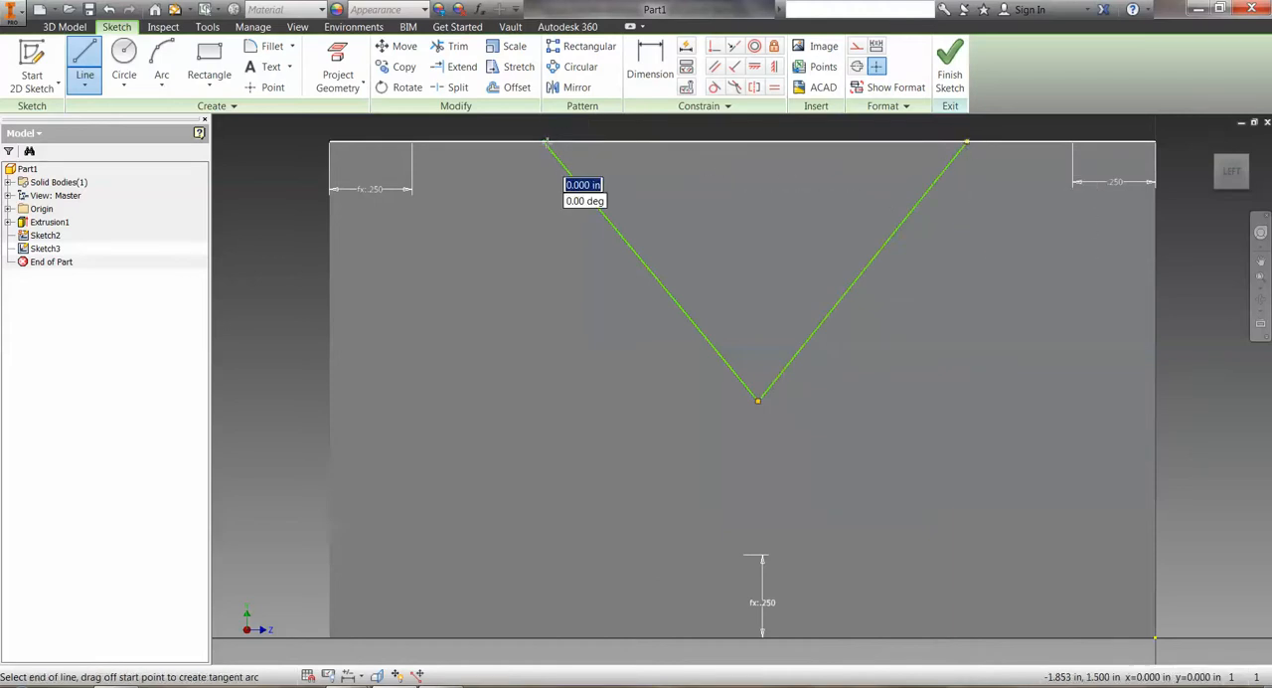
click(965, 142)
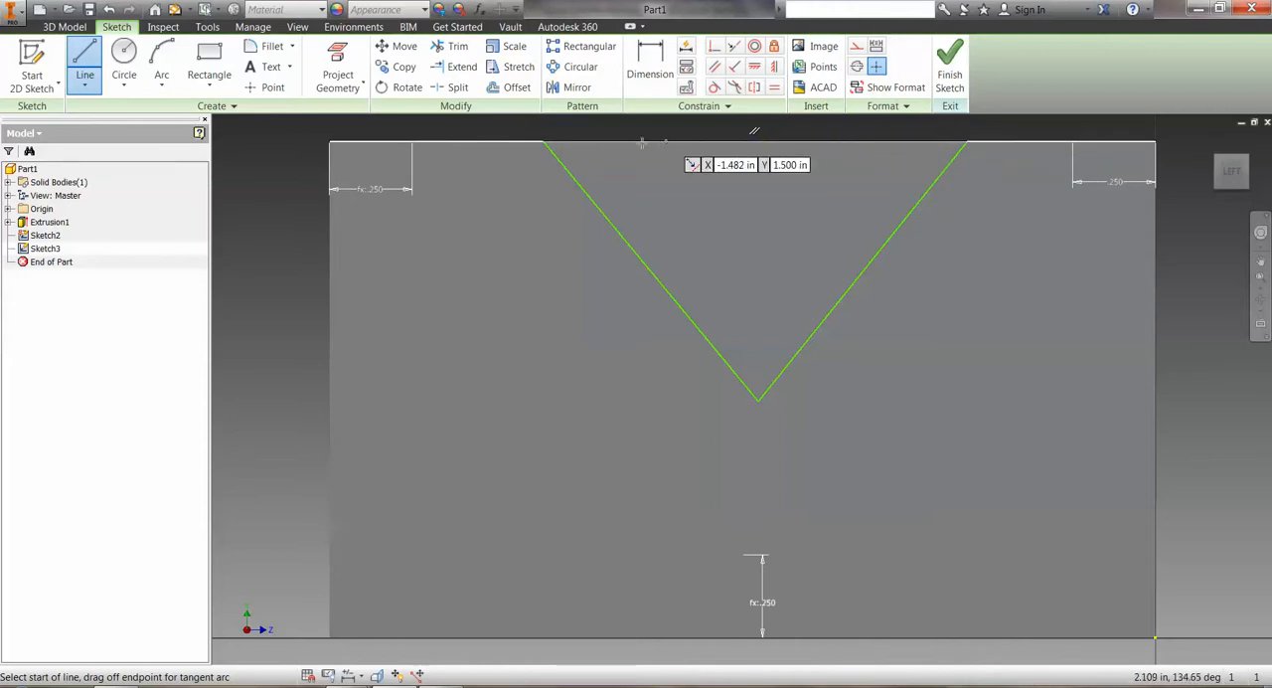
Dimension the V's first upper corner .5 in from the block's nearest vertical edge, on the side of the fx:.250 reference dimension.
click(650, 70)
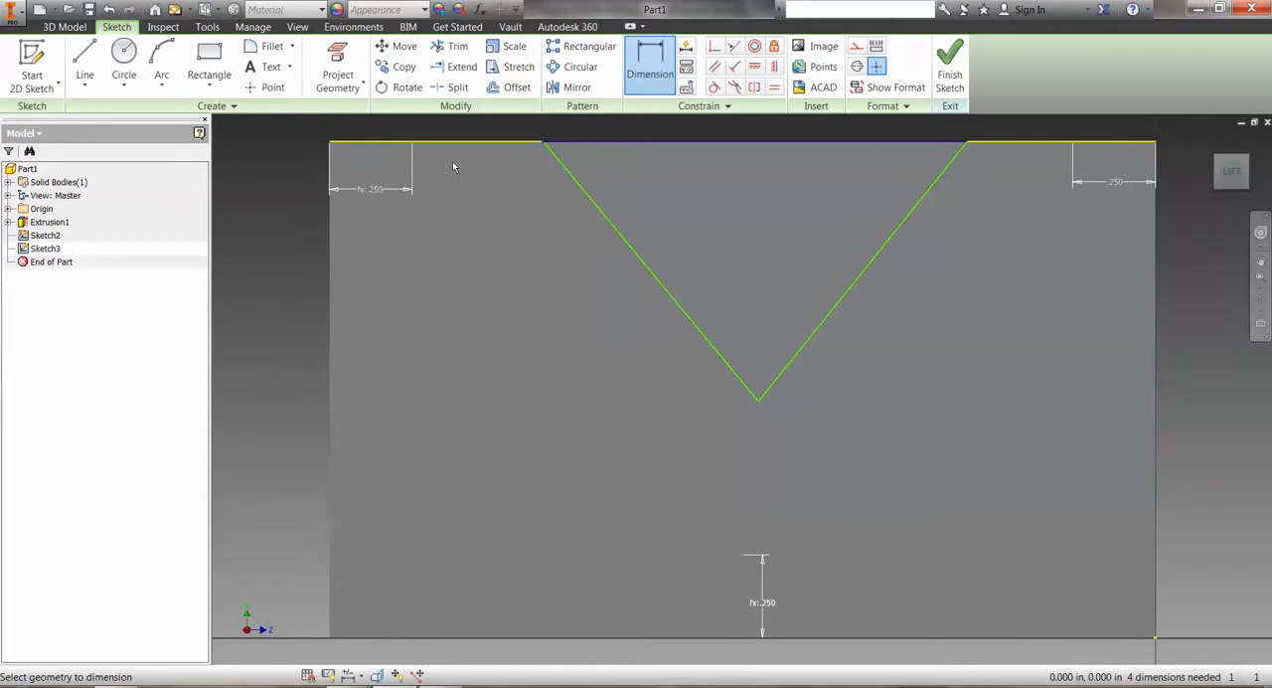
click(331, 159)
click(542, 142)
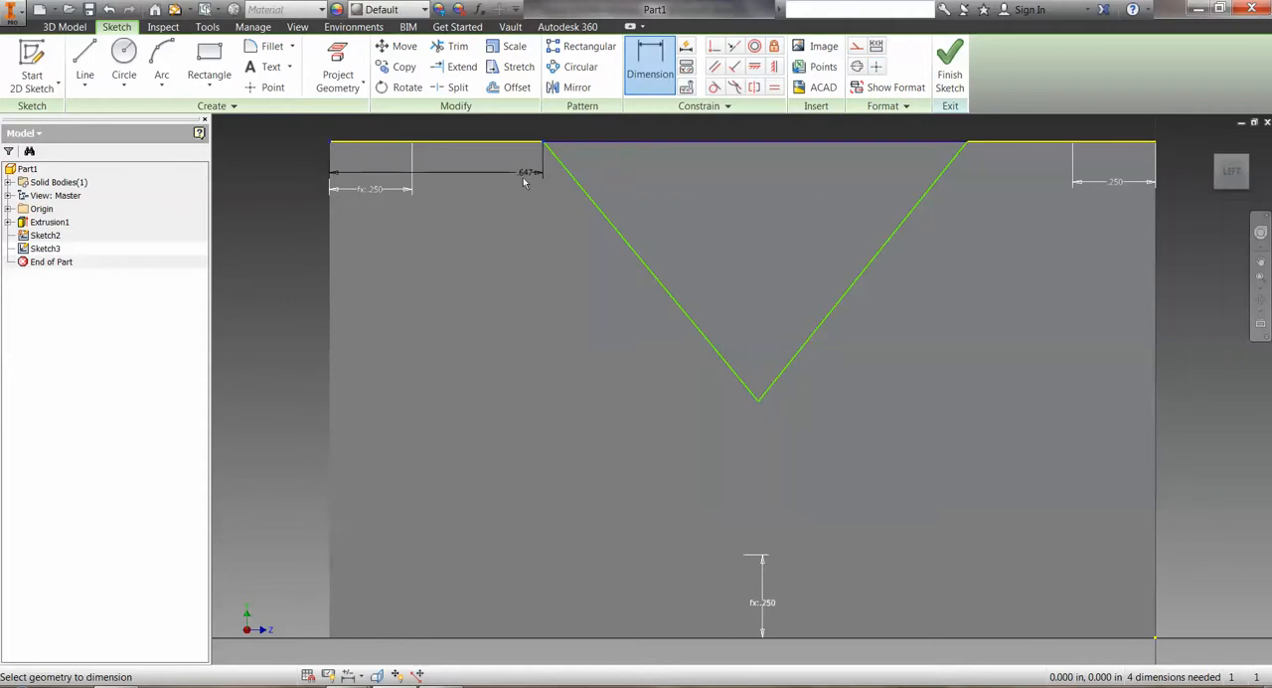
click(483, 227)
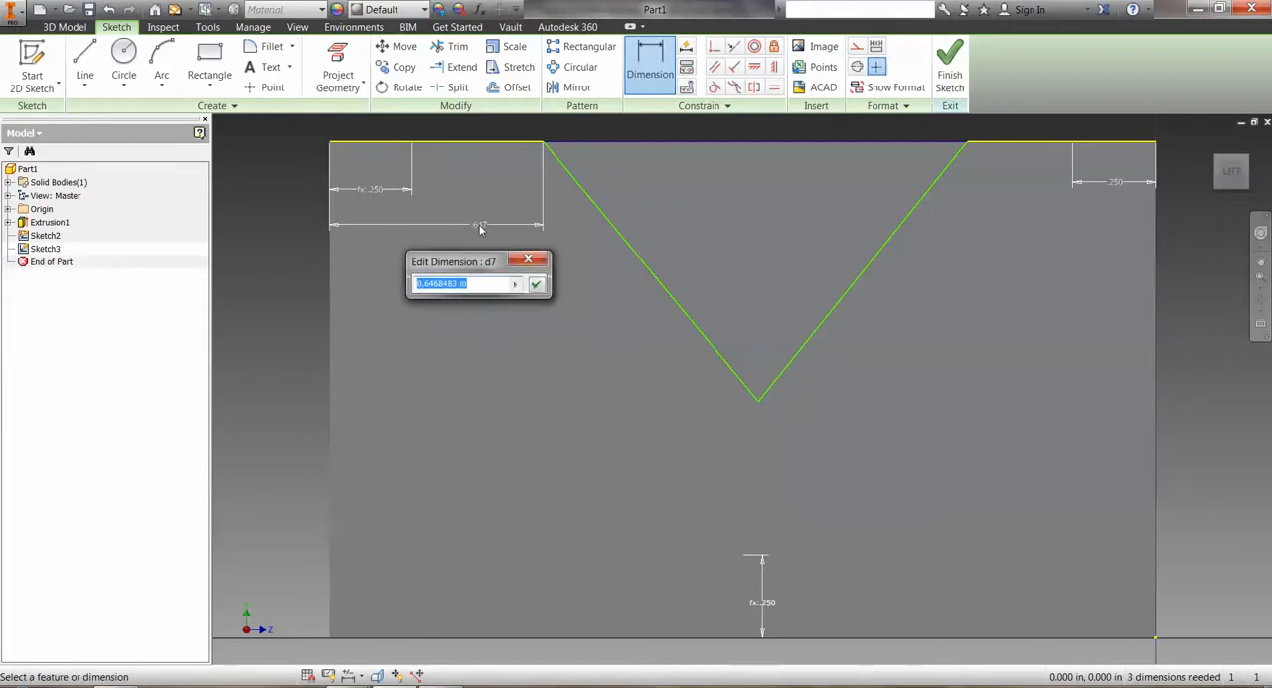
text(.5)
key(Return)
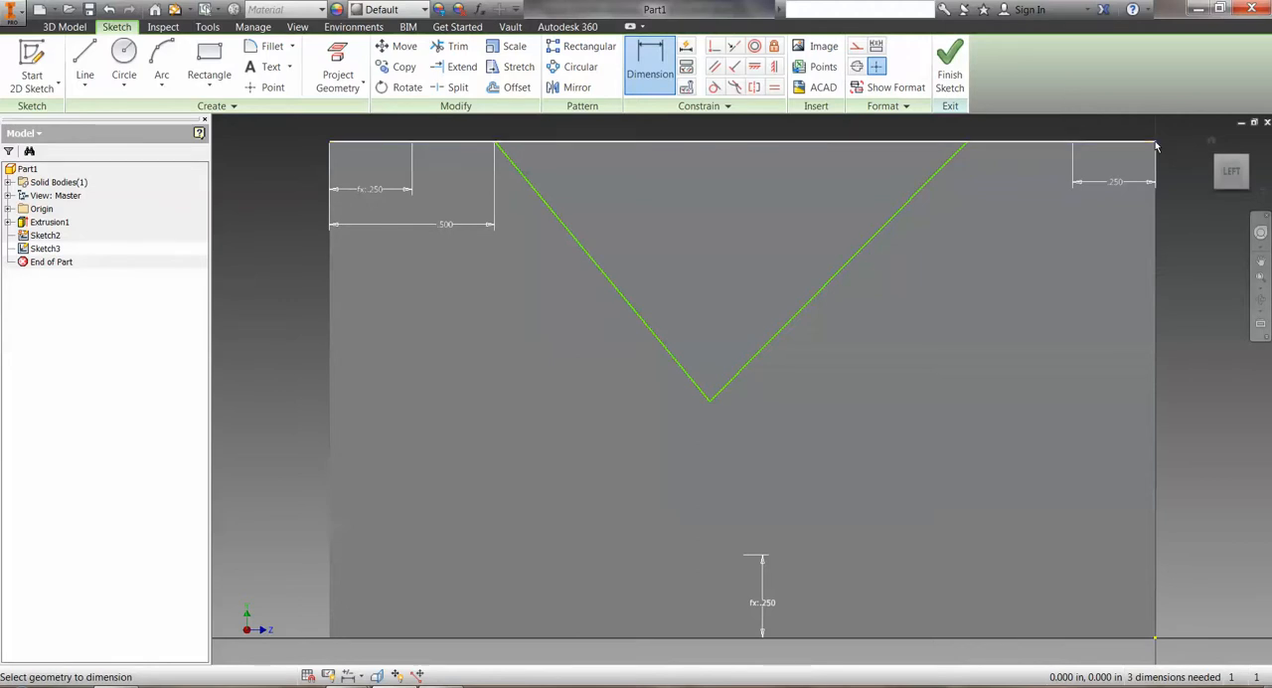
Dimension the V's other upper corner .5 in from the opposite vertical edge of the block.
click(969, 144)
click(1033, 272)
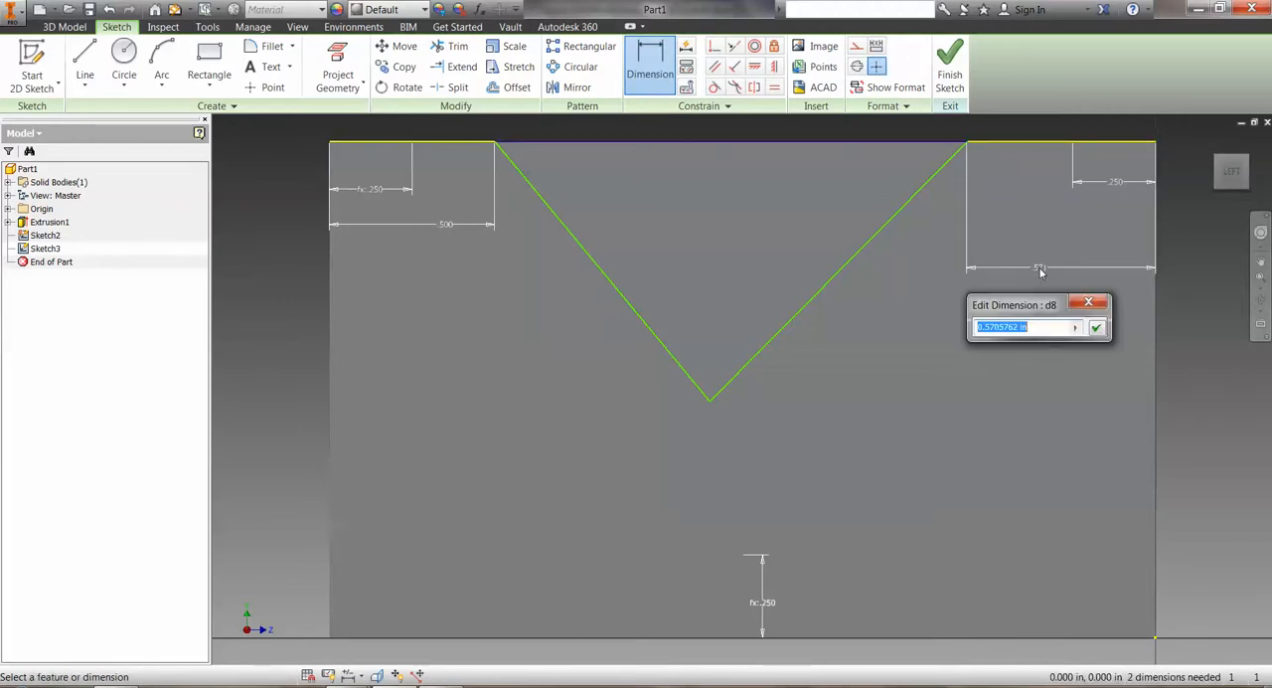
text(.5)
key(Return)
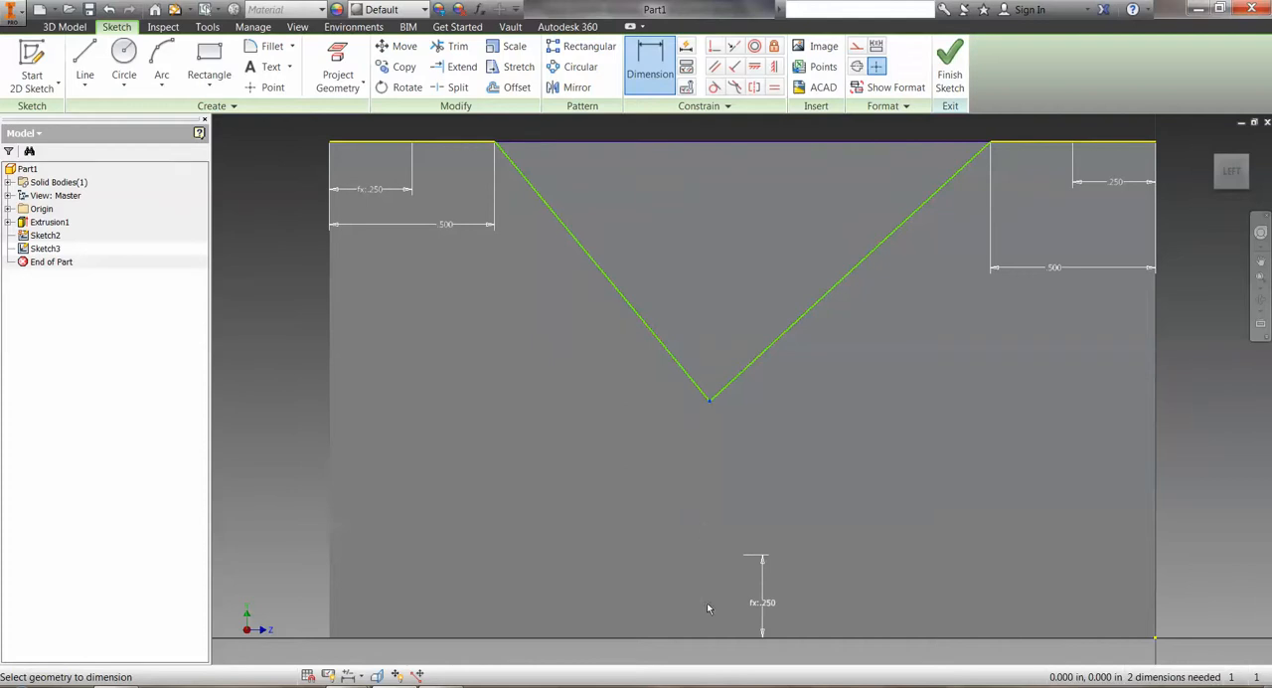
Dimension the V's apex .750 in above the block's bottom edge.
click(715, 637)
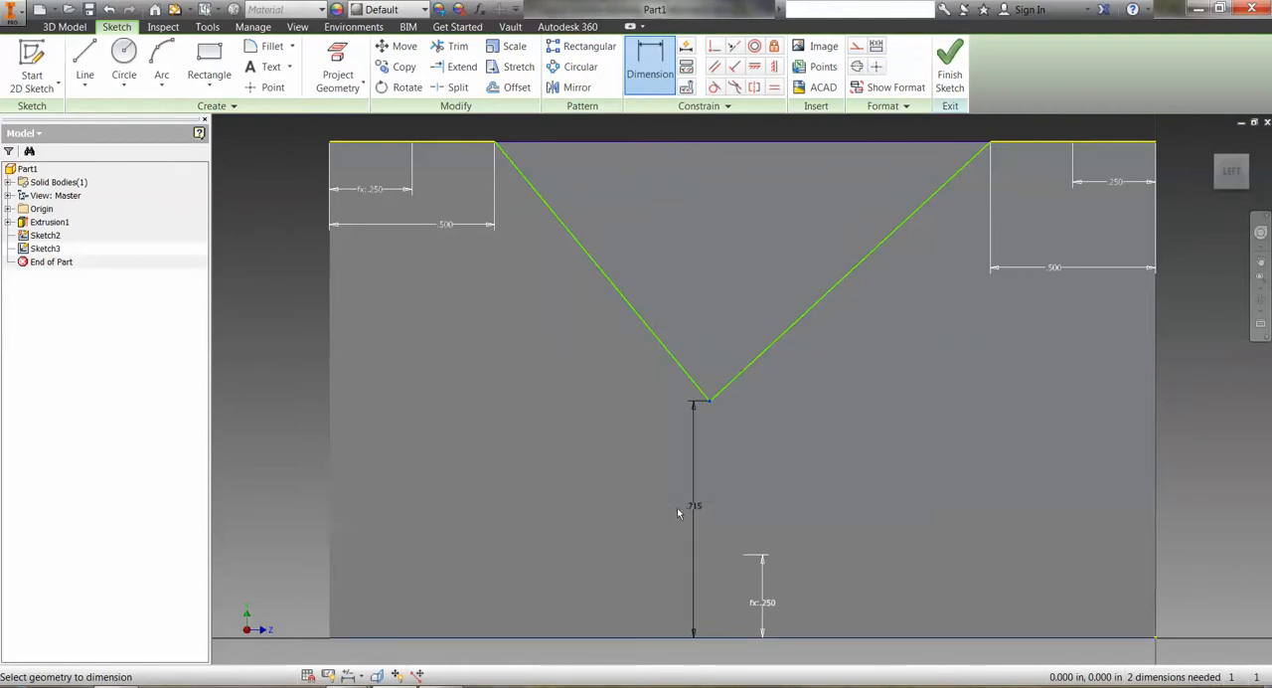
click(664, 492)
text(.75)
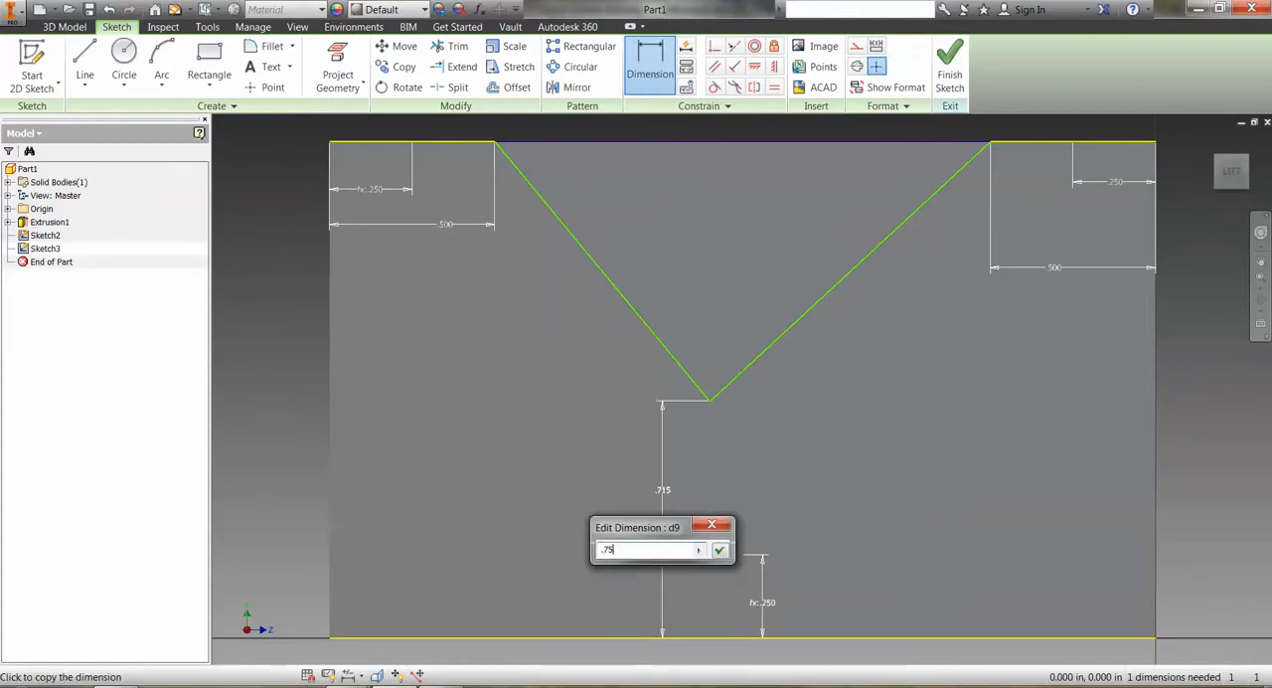
key(Return)
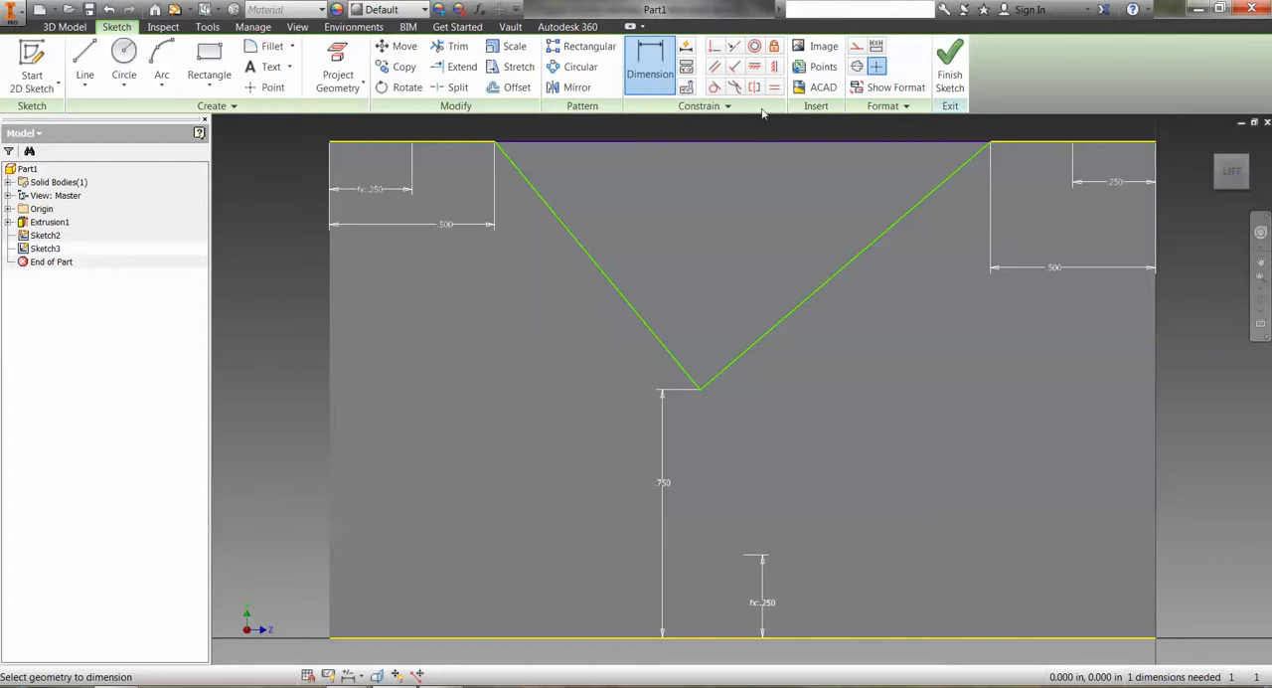
Constrain the small V's apex vertically to the bottom edge's midpoint and finish the back face sketch.
click(774, 67)
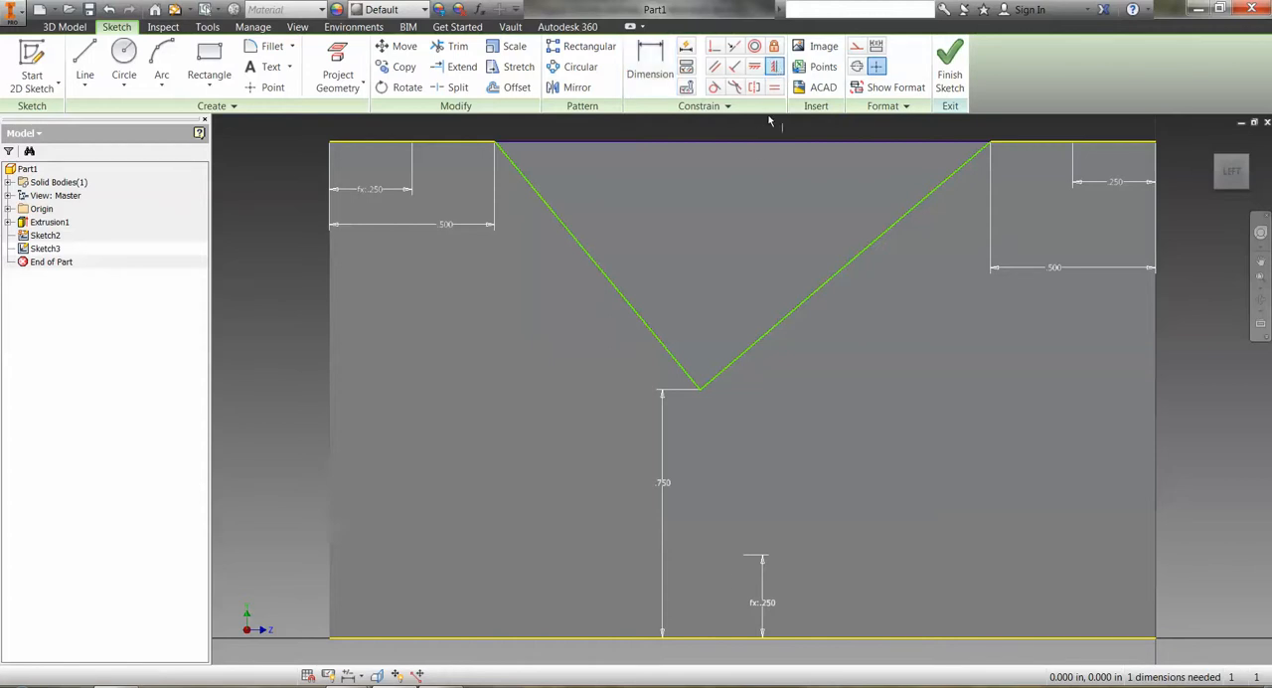
click(701, 392)
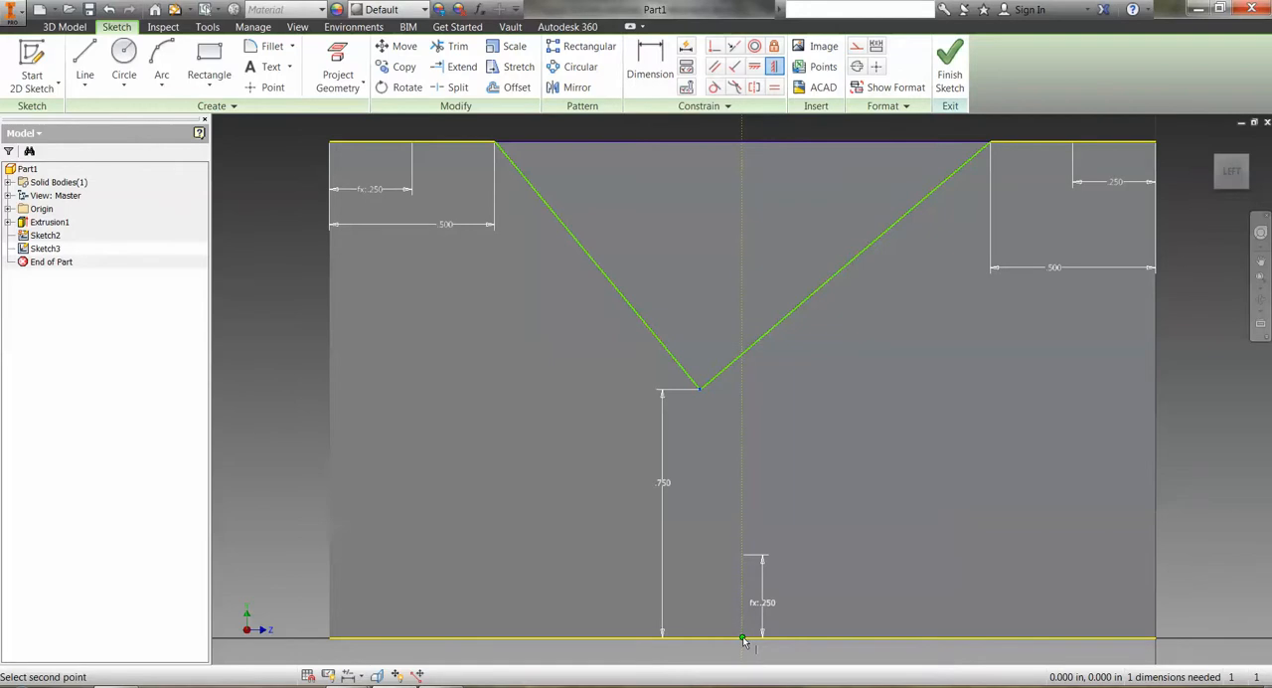
click(742, 639)
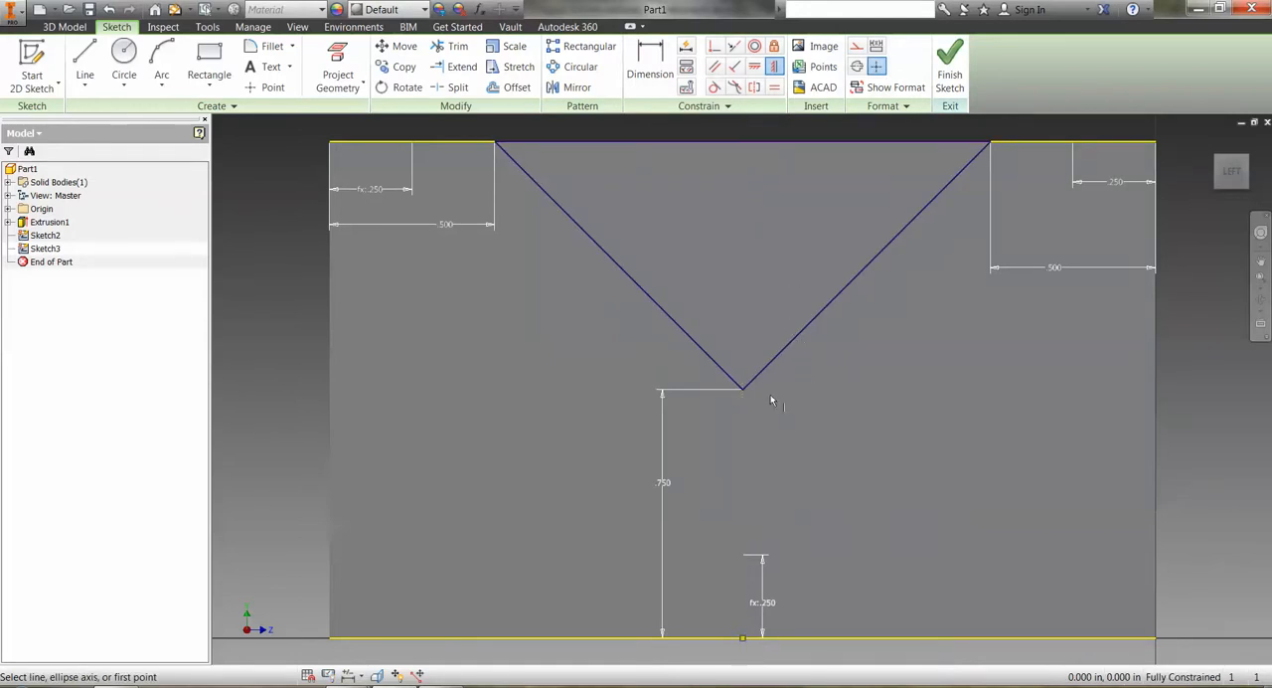
click(949, 68)
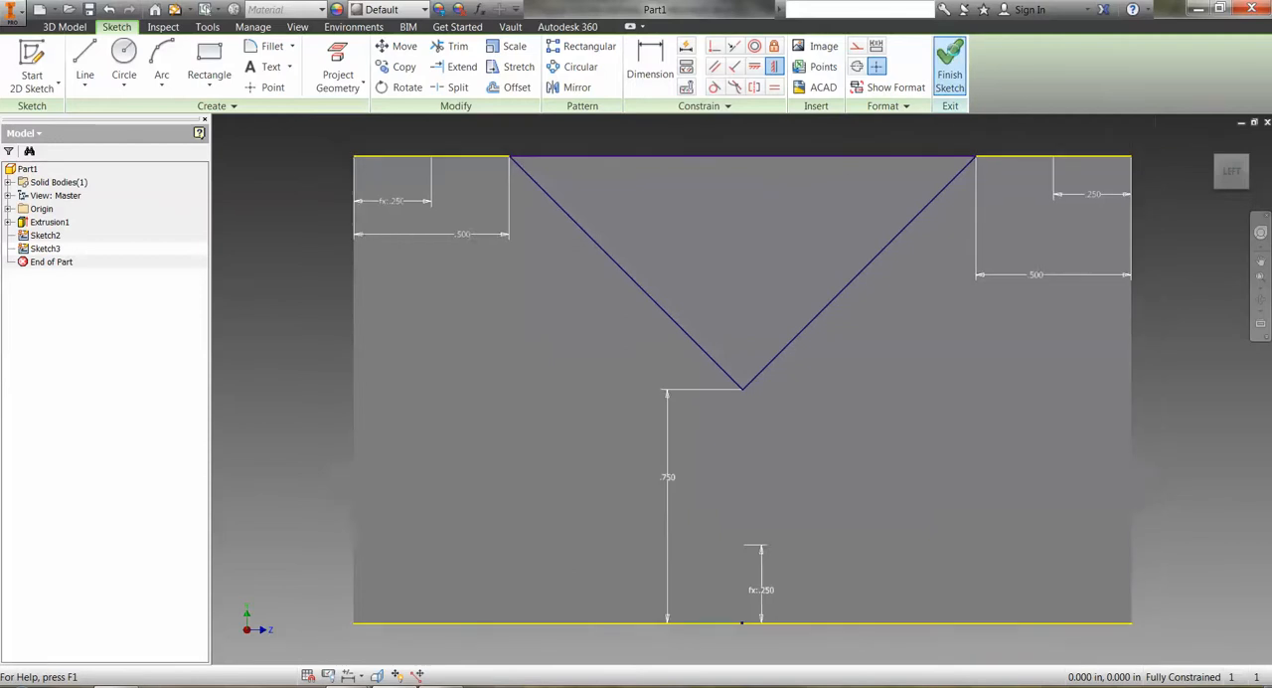
Start a Loft feature and pick Sketch2, the deep V, as its first section.
click(1211, 139)
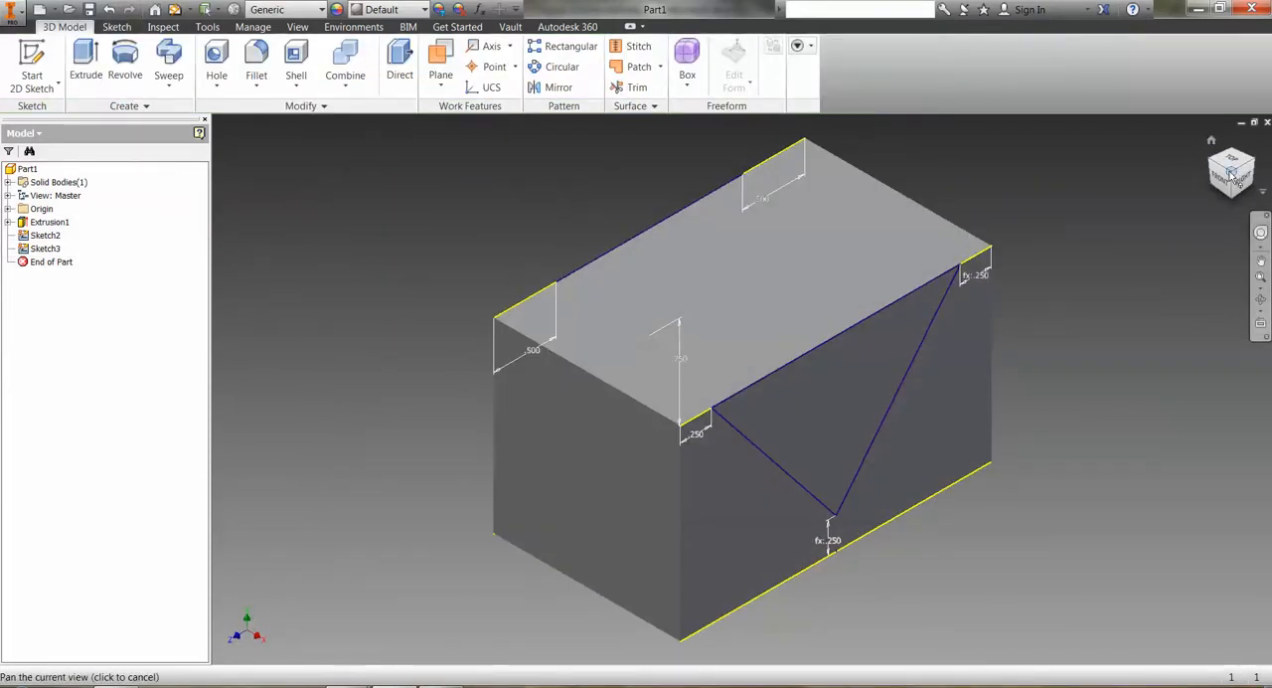
drag(1228, 177, 1256, 211)
mouse_move(743, 388)
shift+middle_down()
mouse_move(780, 389)
mouse_move(641, 343)
mouse_move(636, 283)
mouse_move(655, 224)
mouse_move(855, 225)
mouse_move(866, 243)
mouse_move(840, 308)
mouse_move(765, 347)
mouse_move(841, 288)
shift+middle_up()
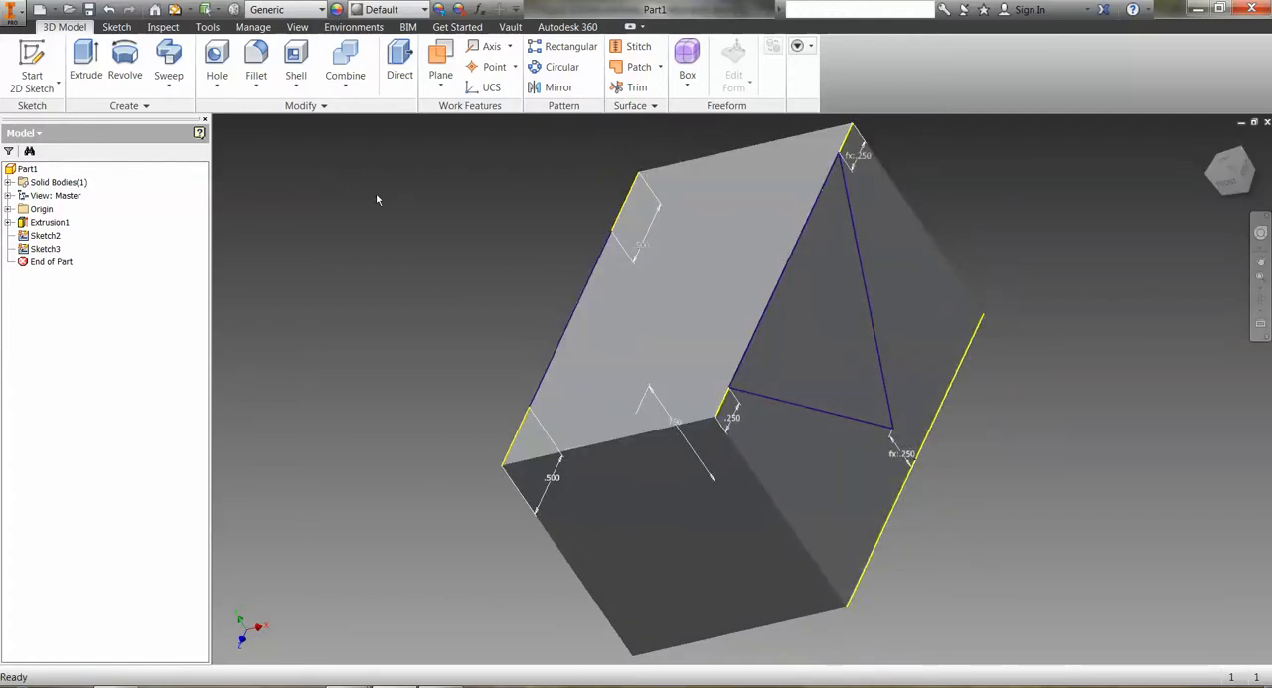
click(142, 106)
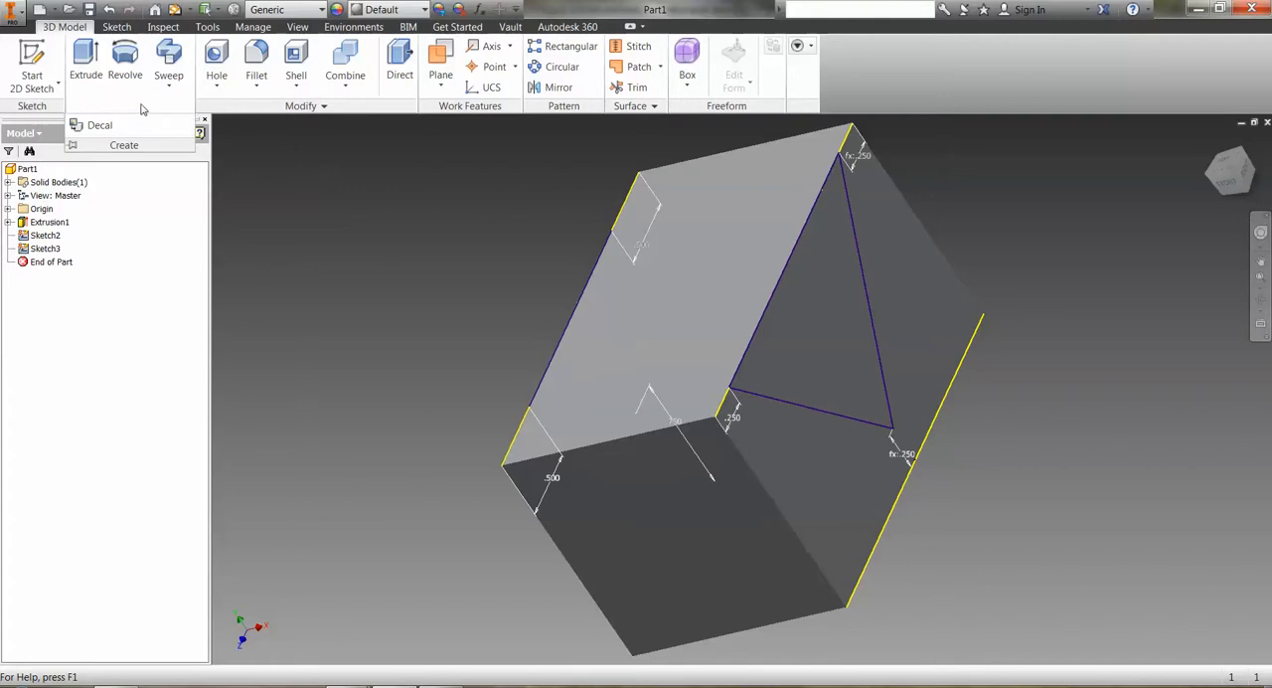
click(169, 85)
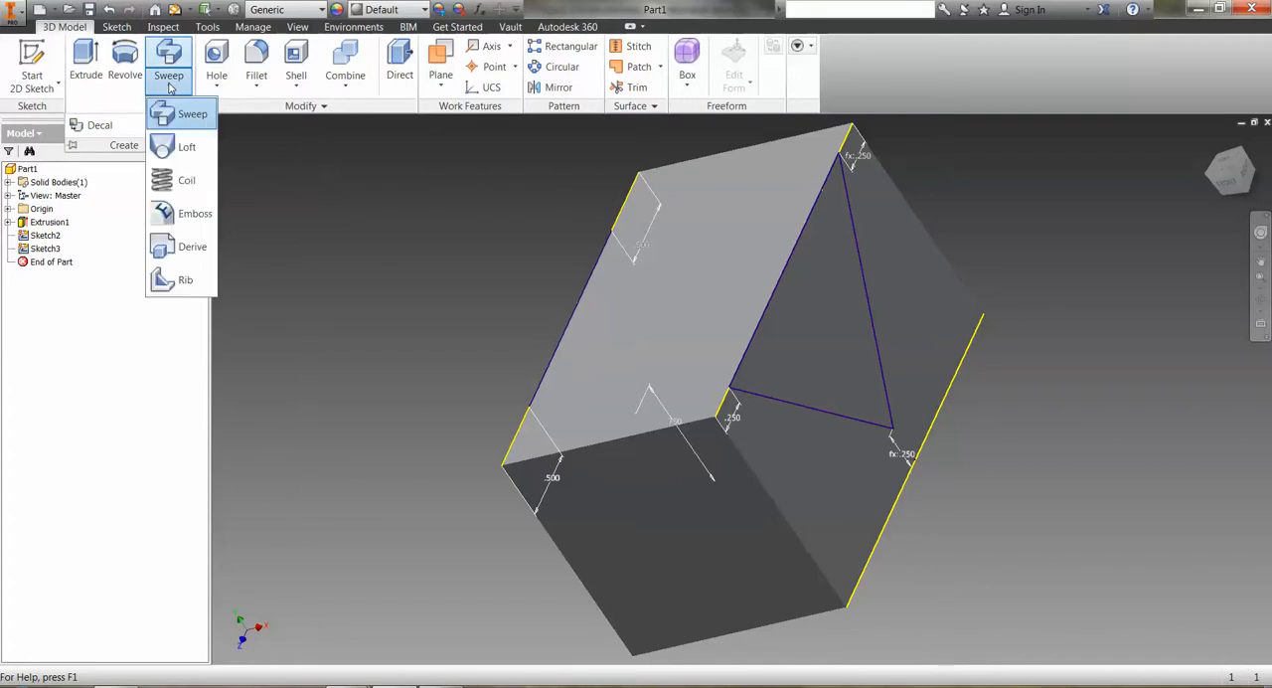
click(173, 149)
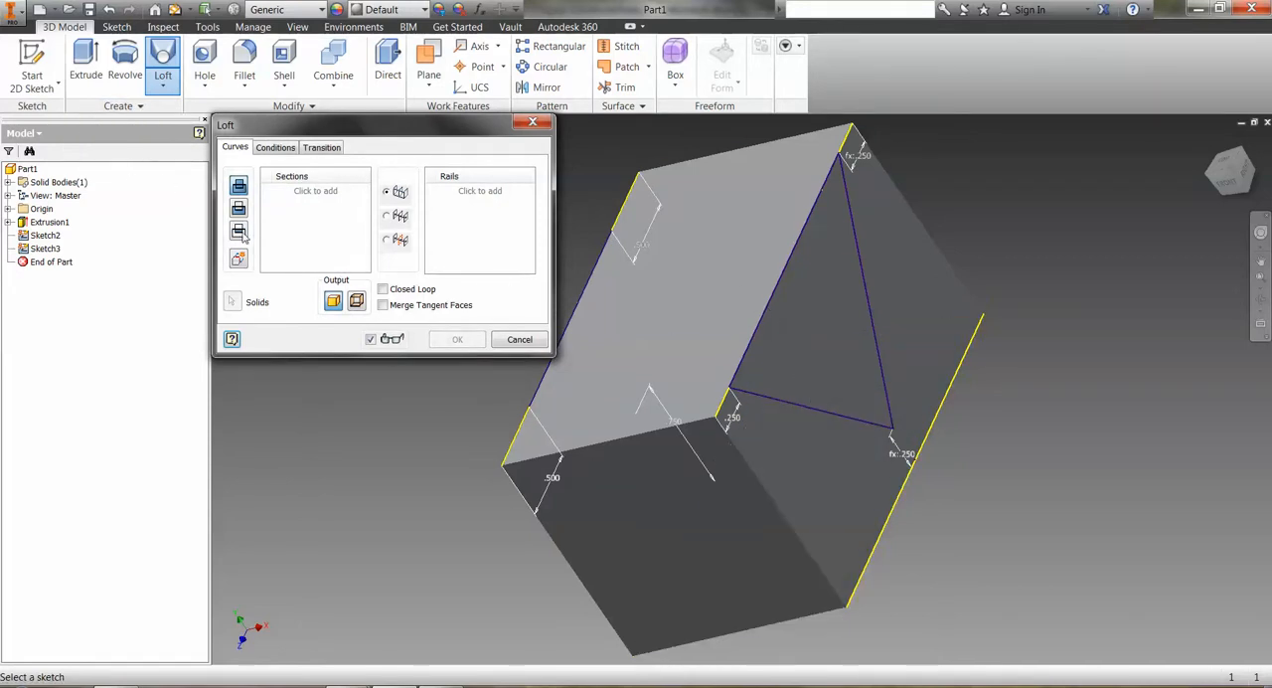
click(44, 235)
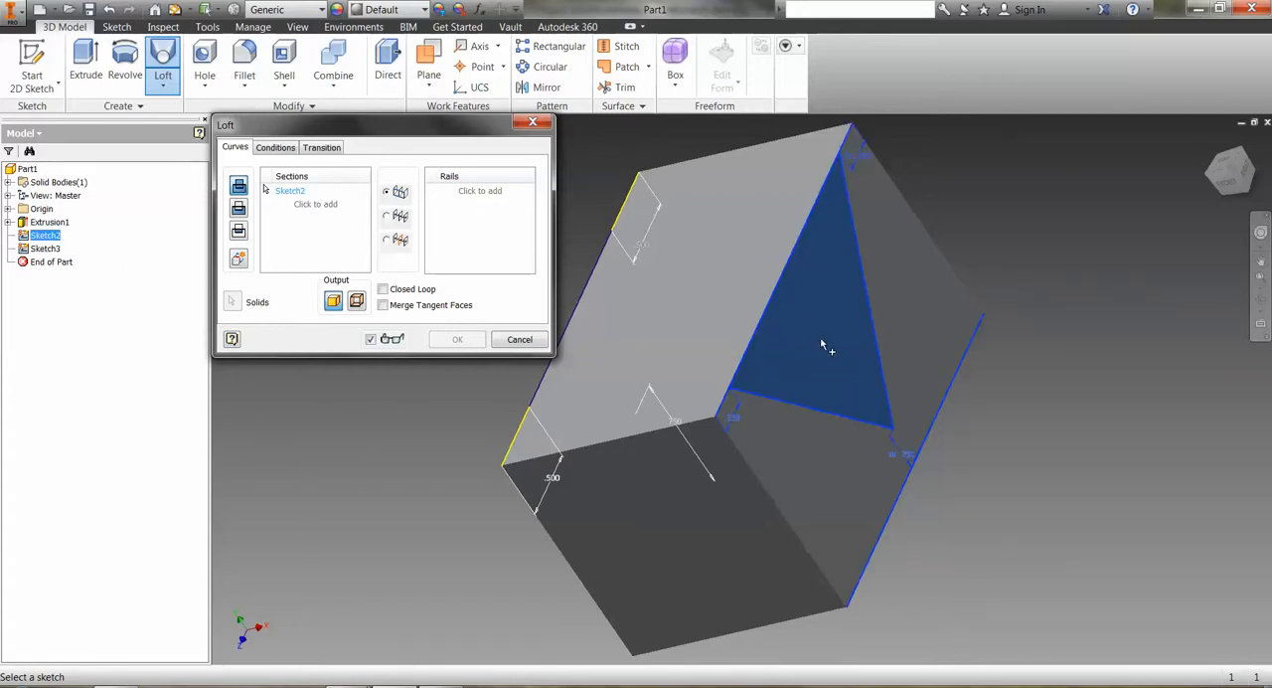
Add Sketch3, the small V, as the second loft section and create the loft as a Cut.
click(1234, 171)
drag(1235, 173, 1258, 175)
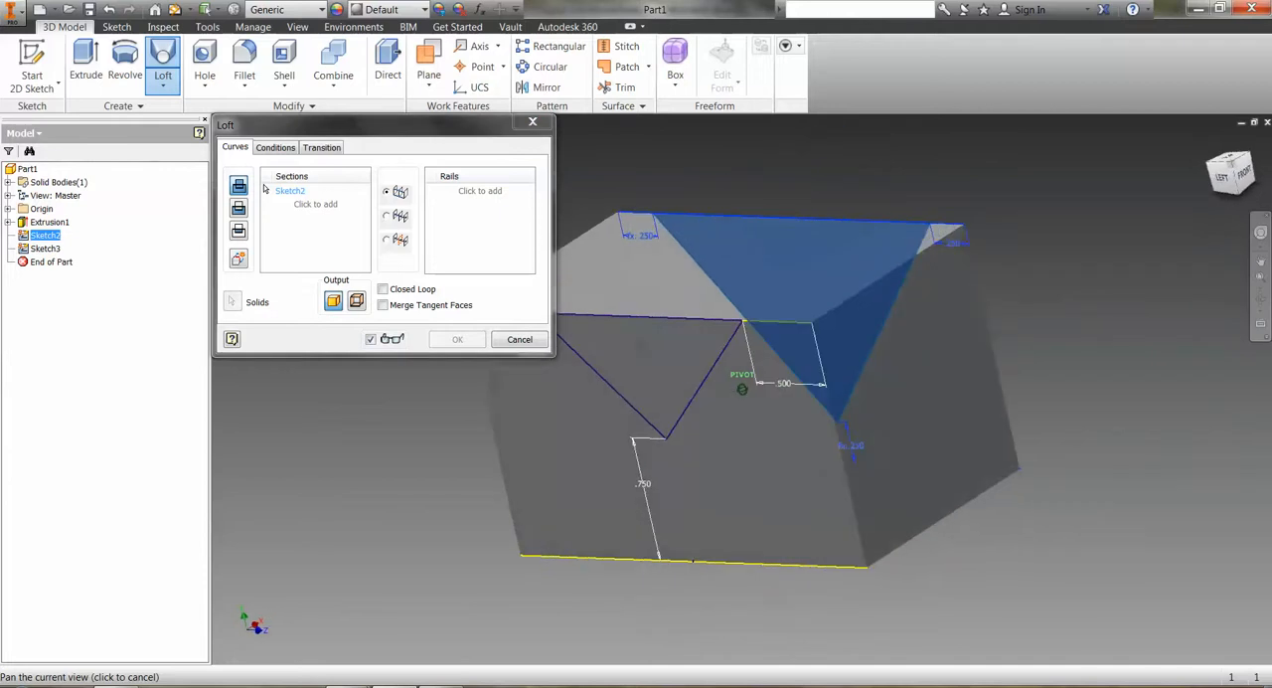
click(46, 249)
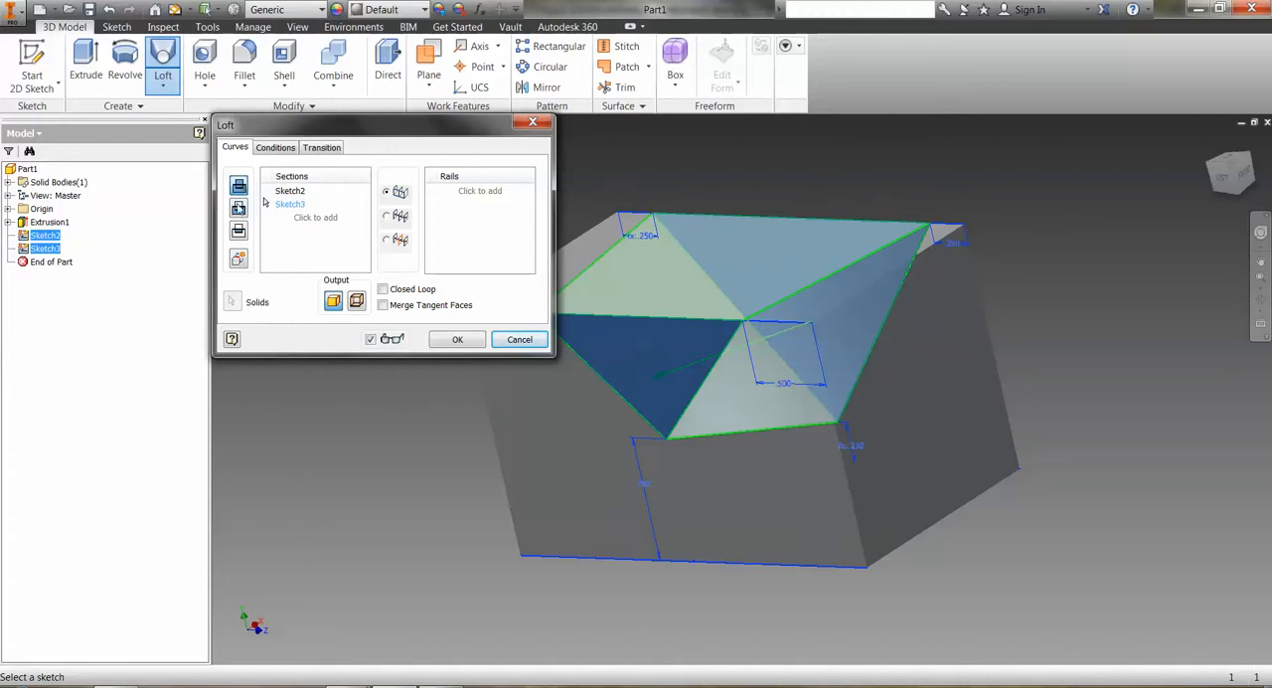
click(238, 207)
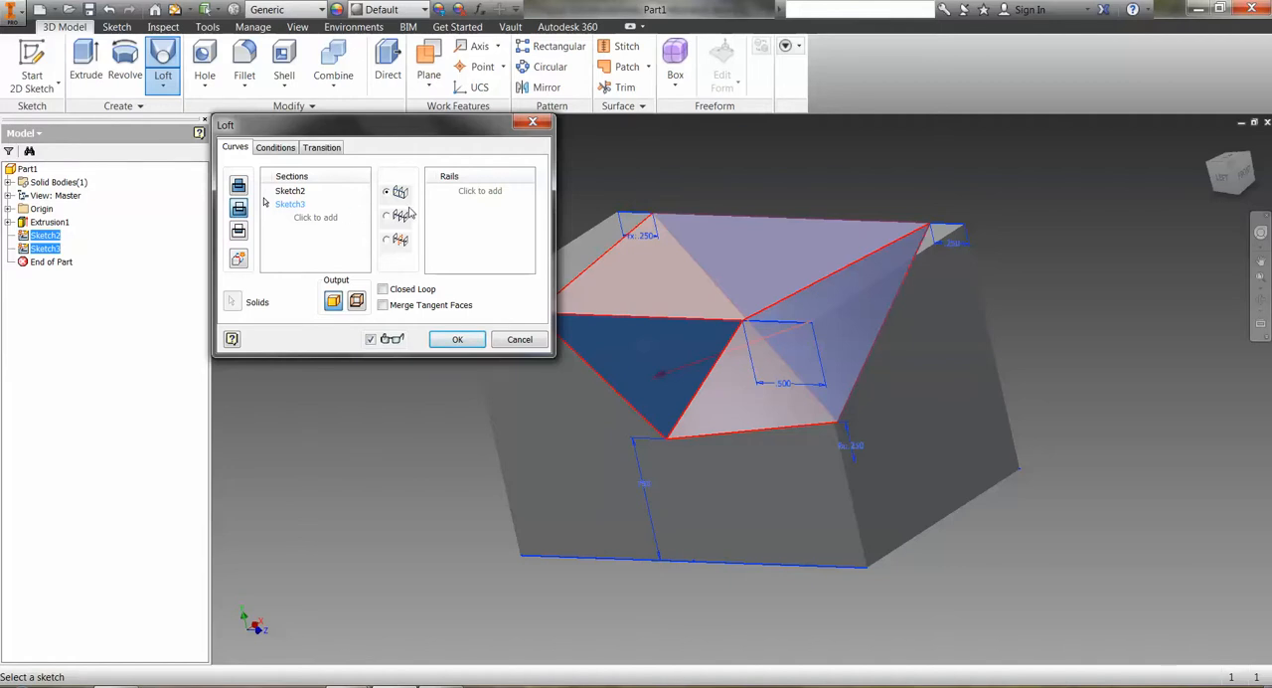
click(454, 340)
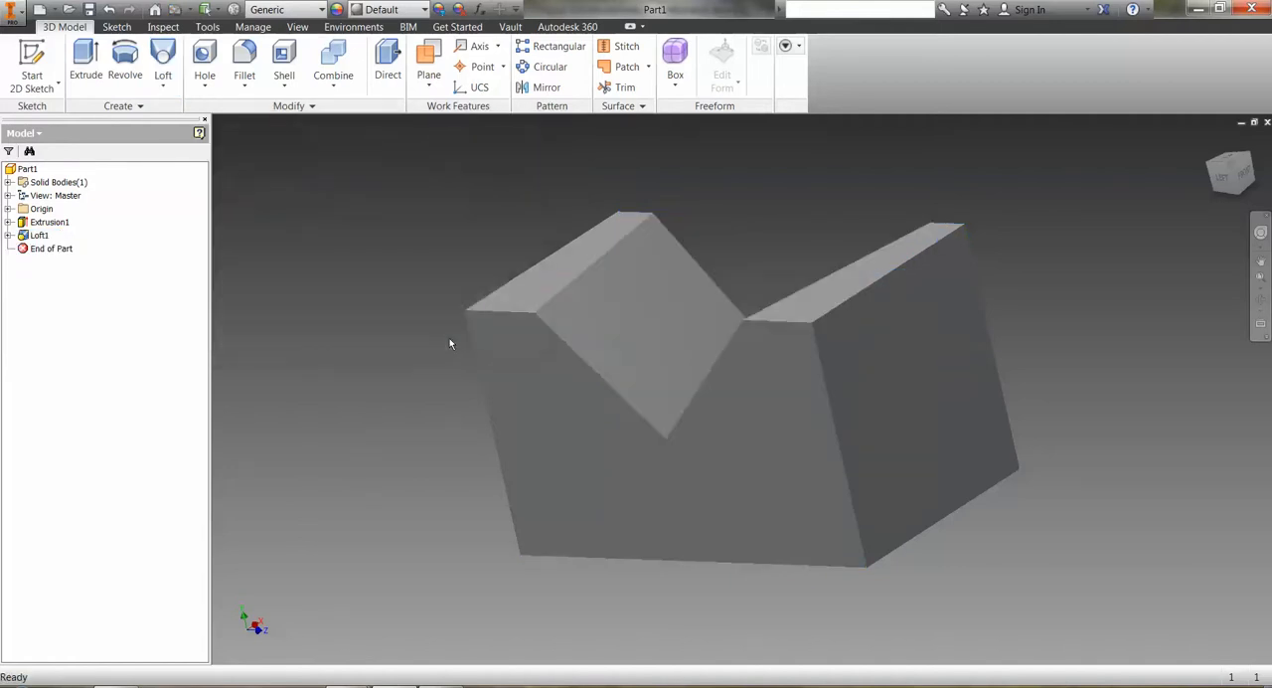
Save the part as loft in the CAD Model Feature Part 2 folder.
mouse_move(1241, 173)
mouse_down()
mouse_move(1207, 188)
mouse_move(1182, 164)
mouse_up()
mouse_move(742, 390)
shift+middle_down()
mouse_move(747, 487)
mouse_move(780, 549)
shift+middle_up()
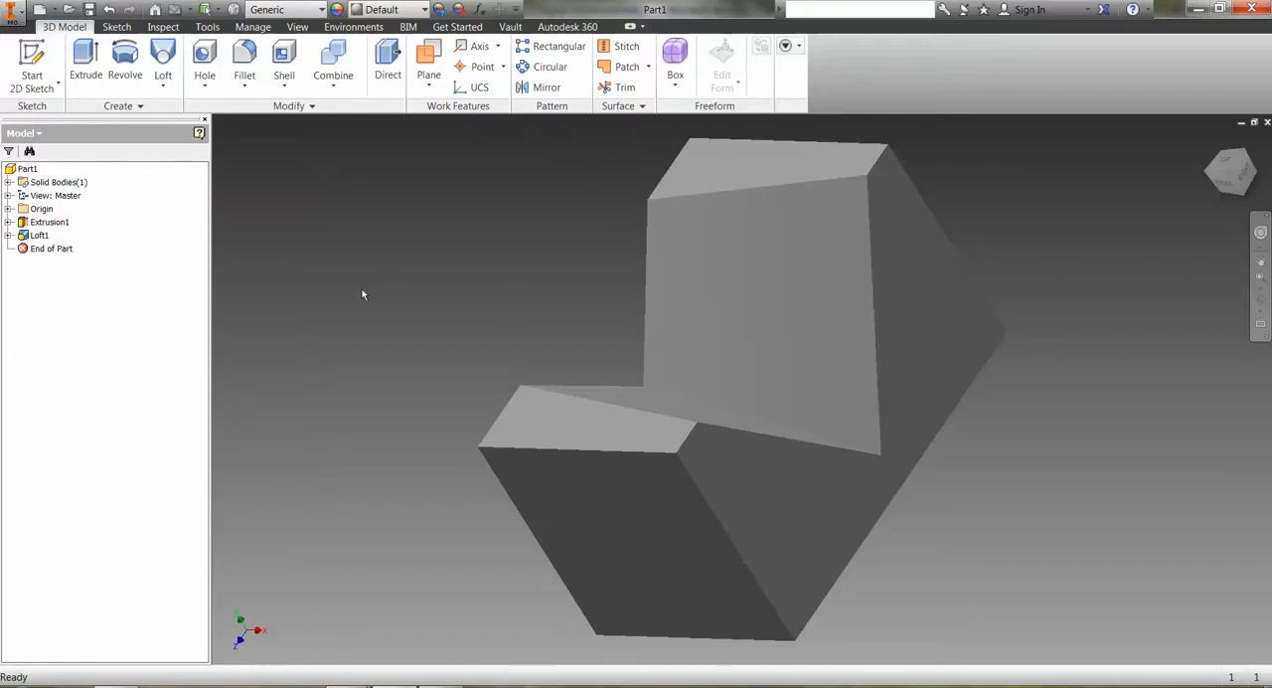
click(22, 14)
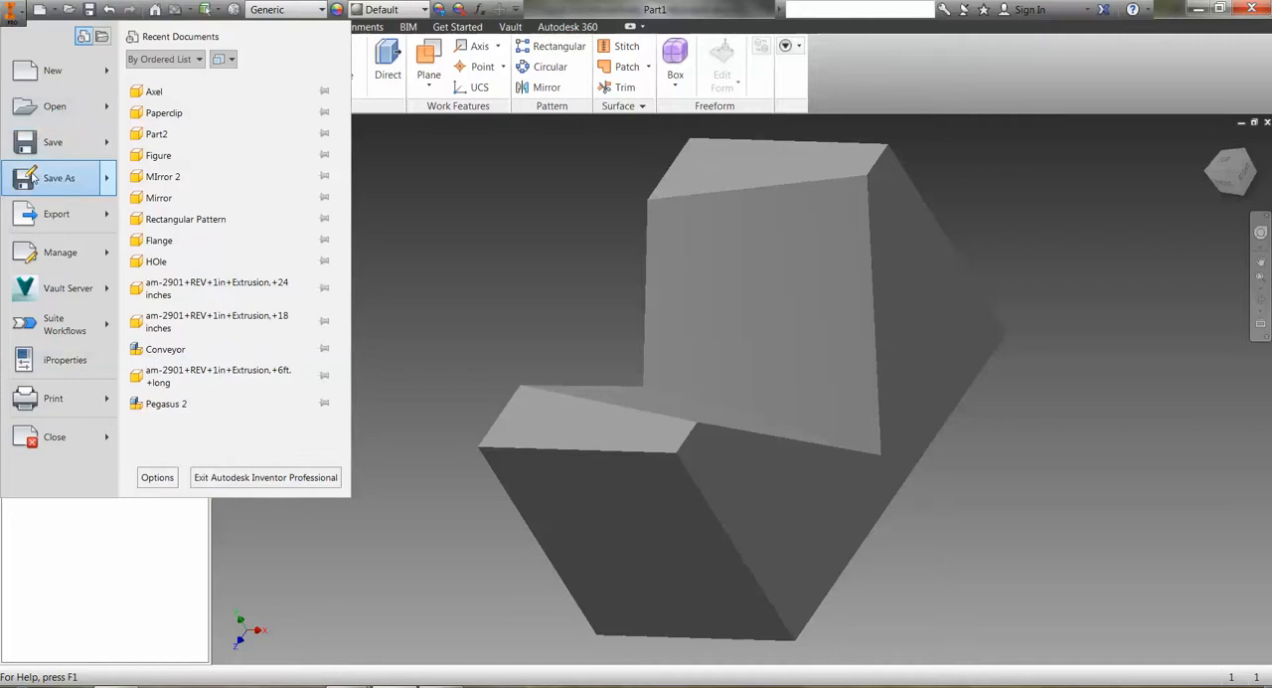
key(Escape)
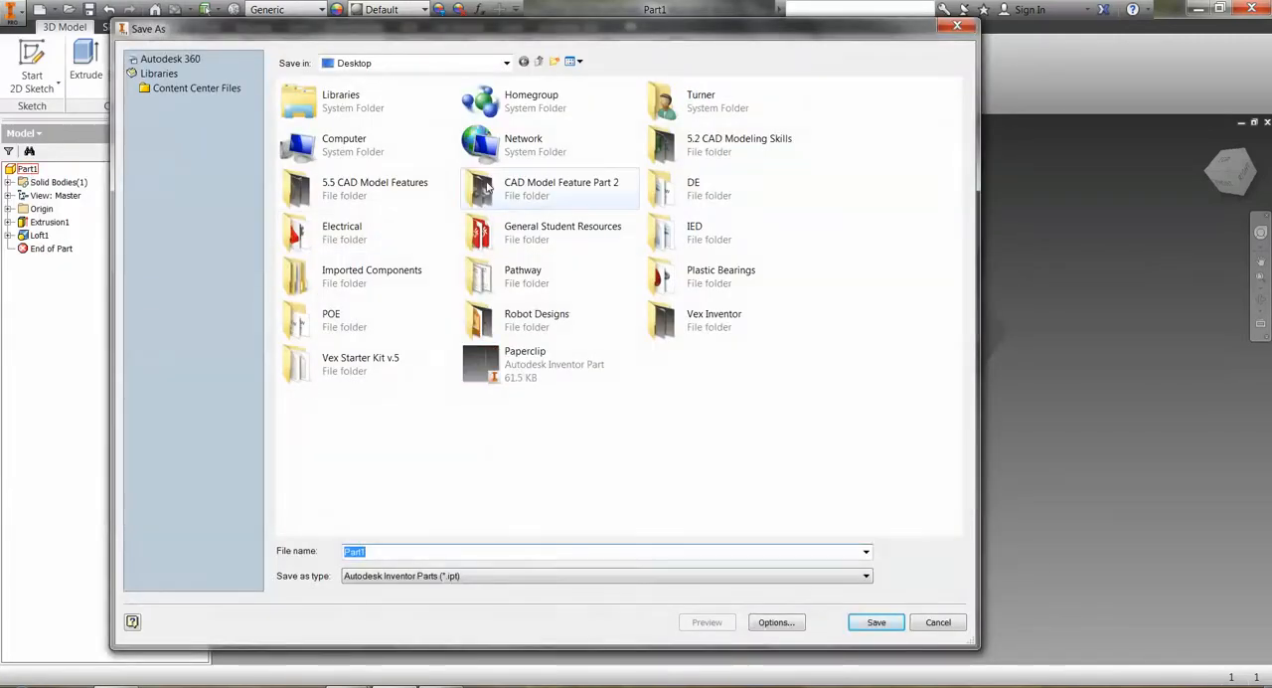
double_click(487, 187)
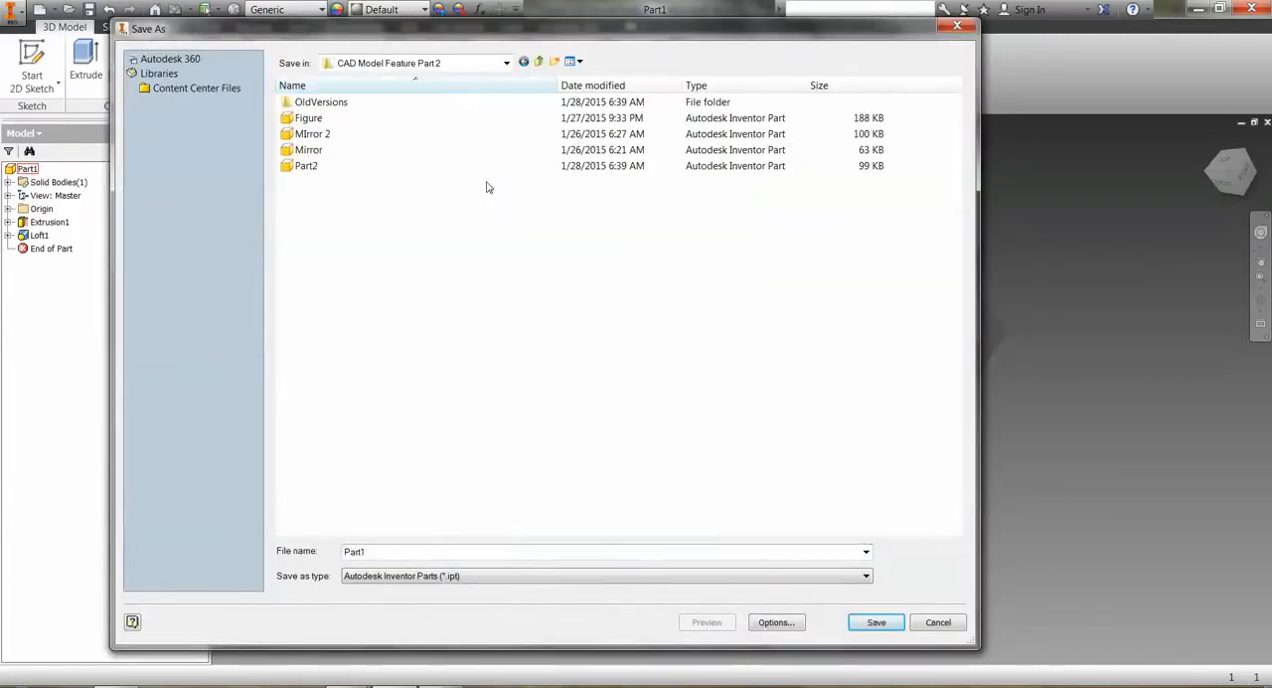
click(391, 549)
text(loft)
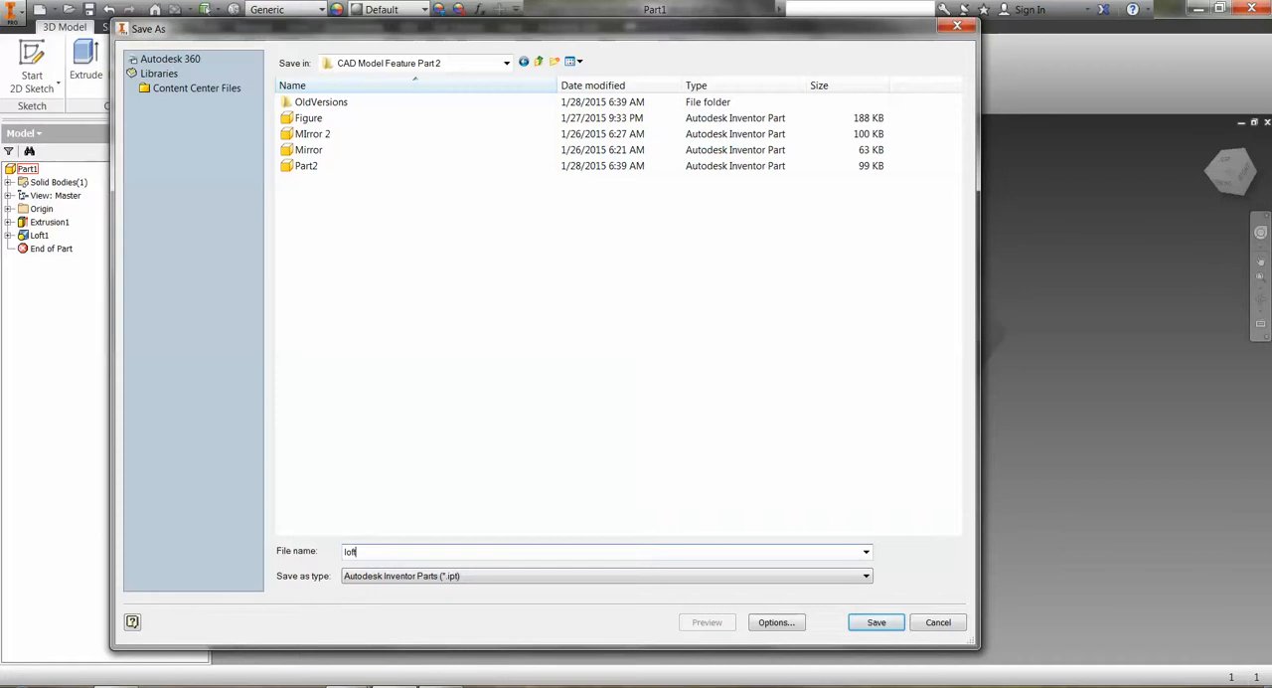
key(Return)
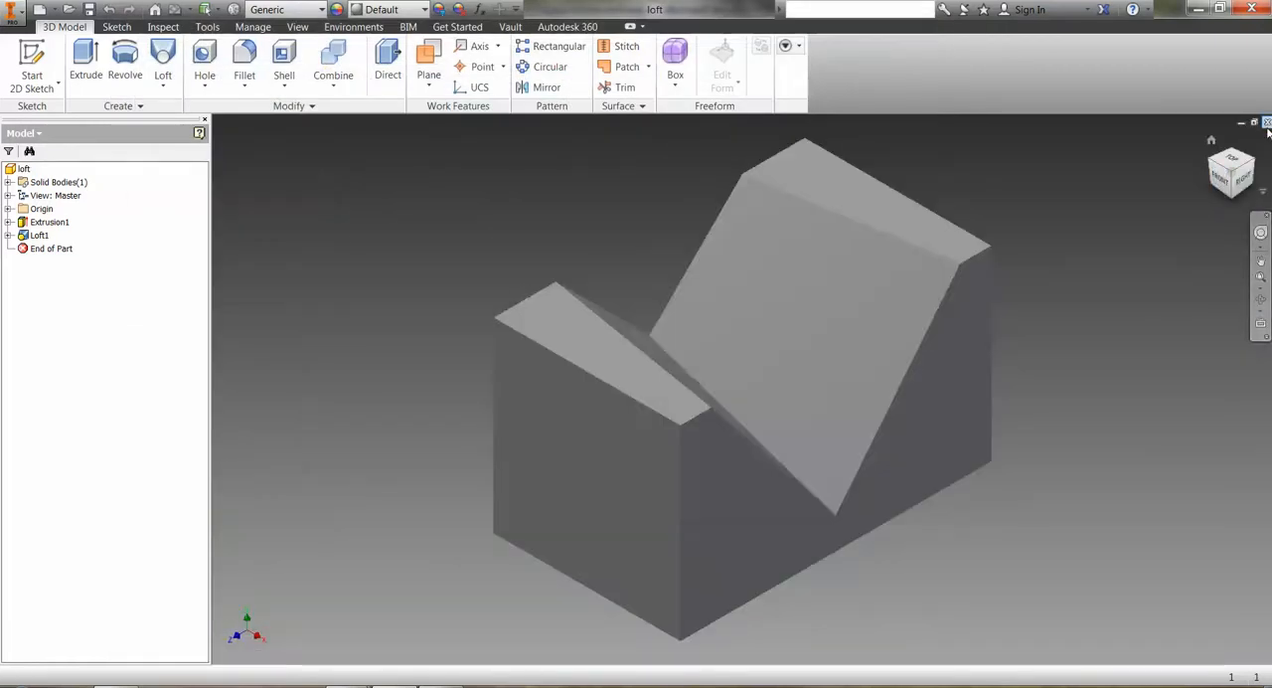
Close the loft part and create a new part file.
click(1265, 122)
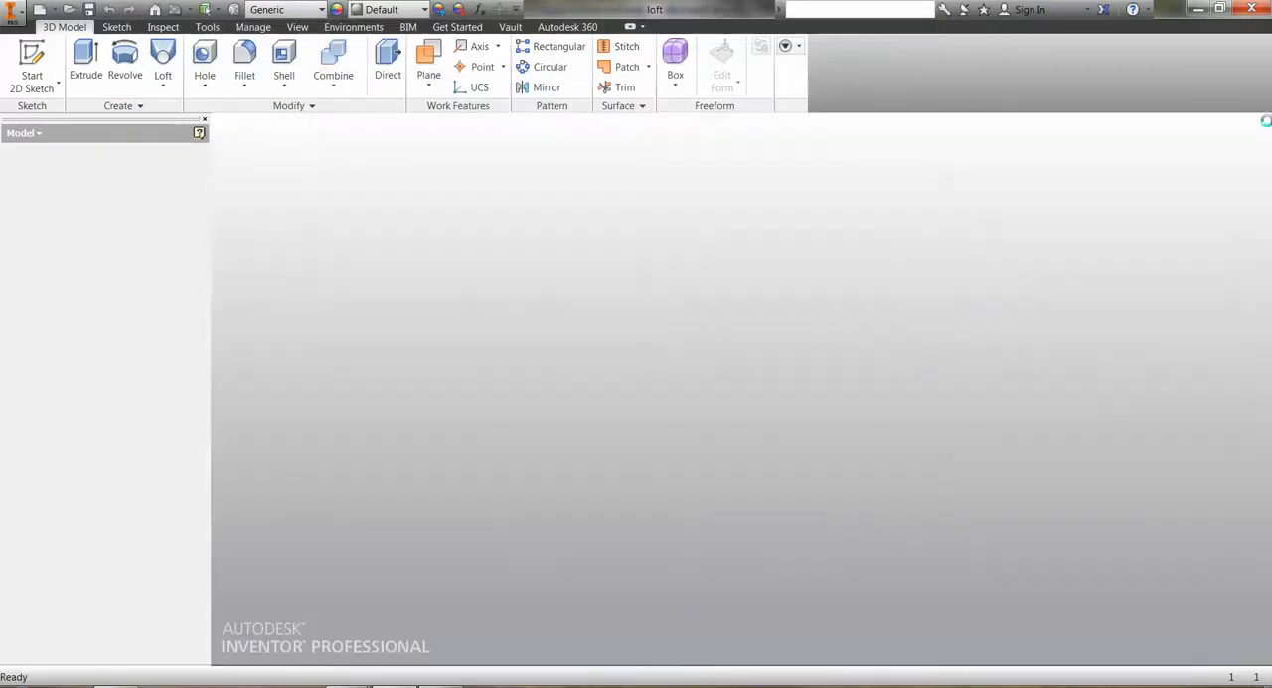
click(54, 10)
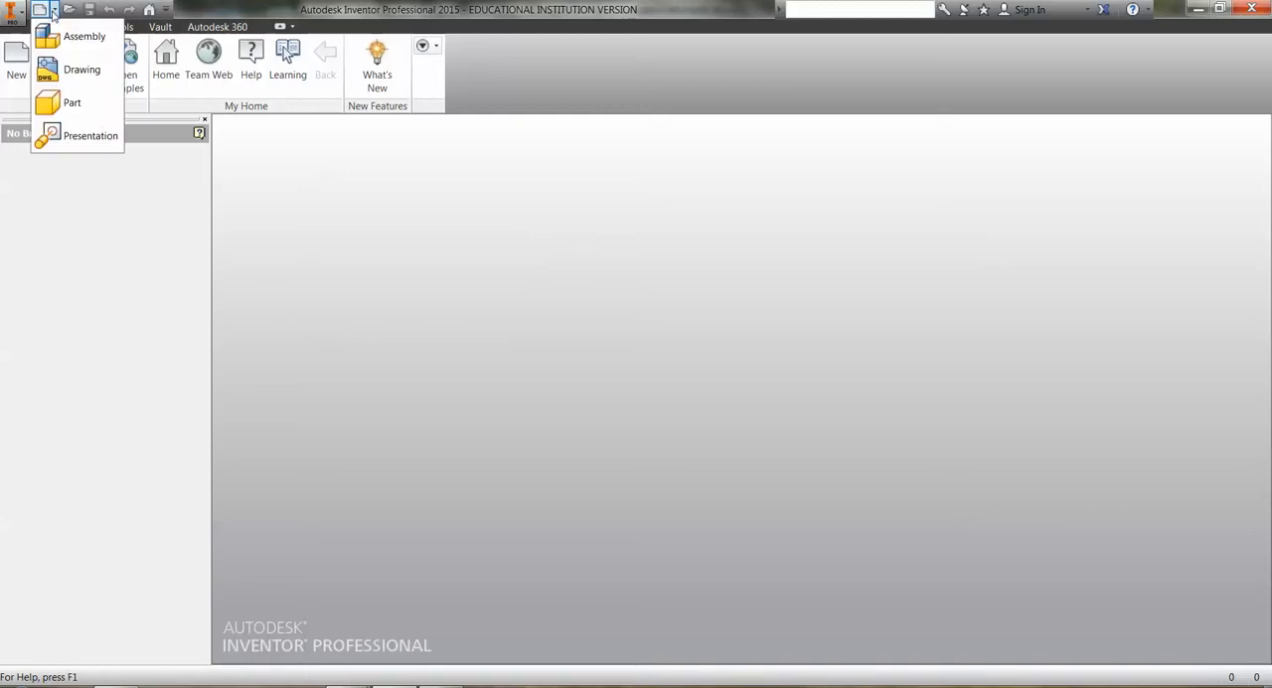
click(56, 108)
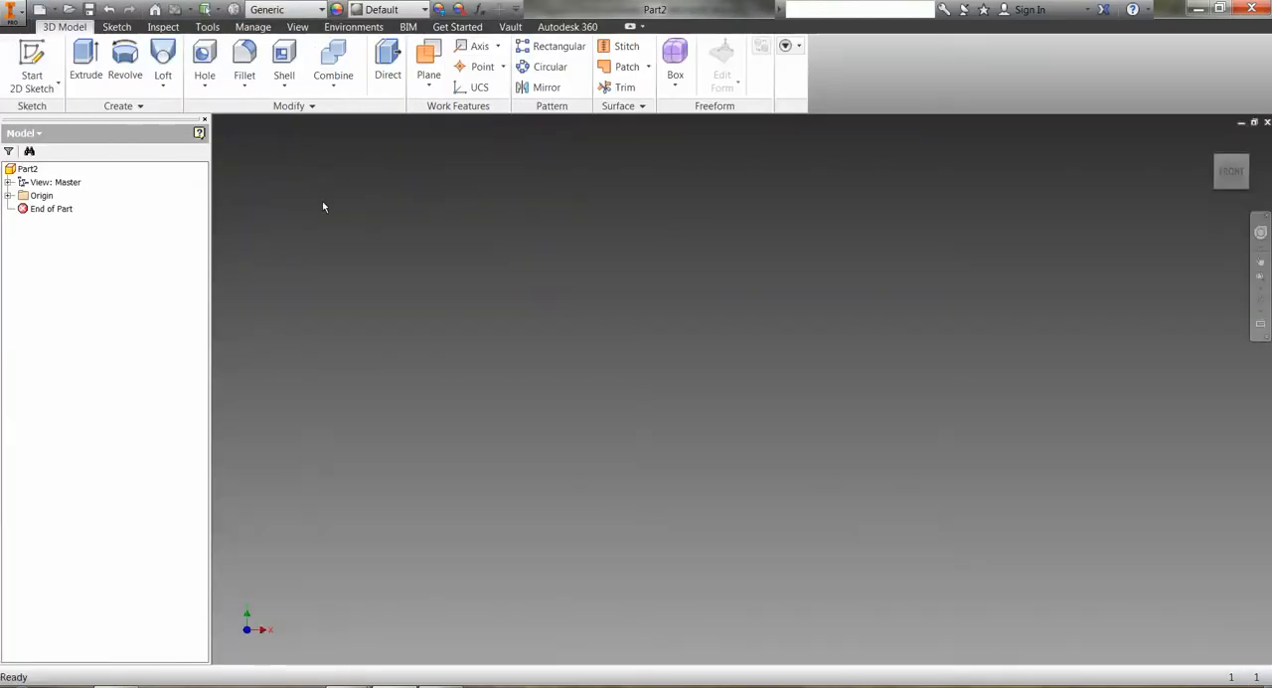
Sketch a closed triangle on the YZ plane with a horizontal base about 0.9 in long starting at the origin, and finish the sketch.
click(32, 65)
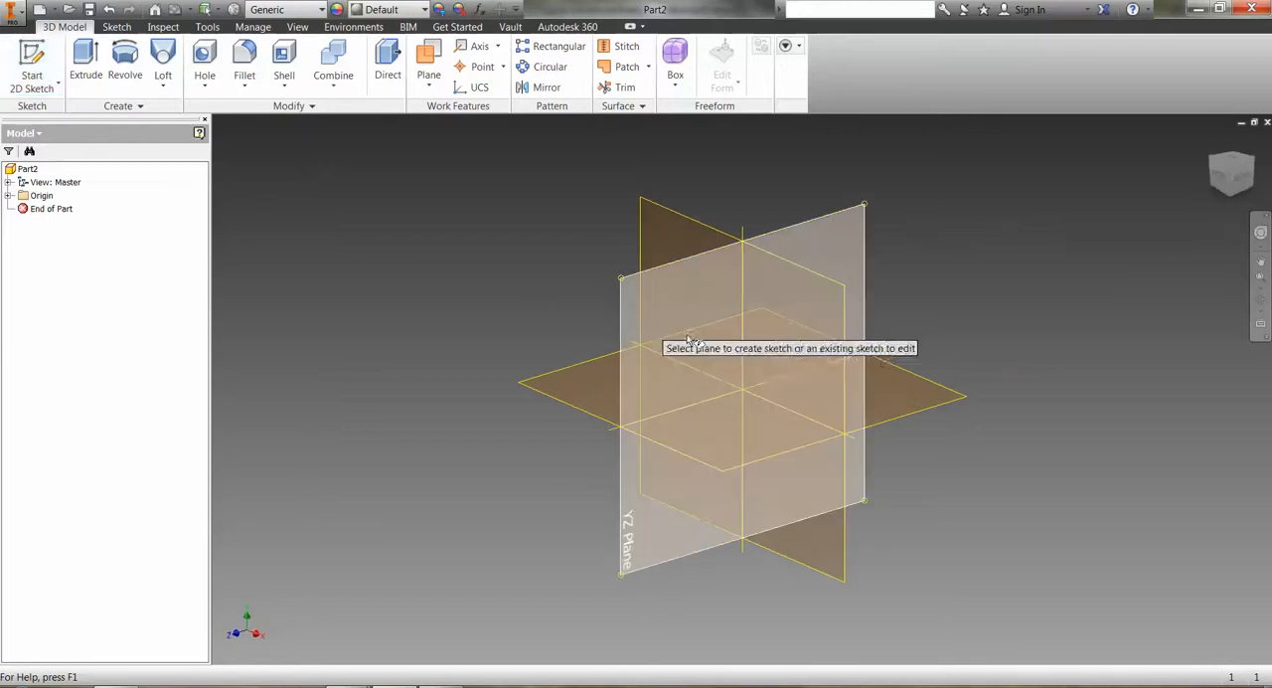
click(696, 339)
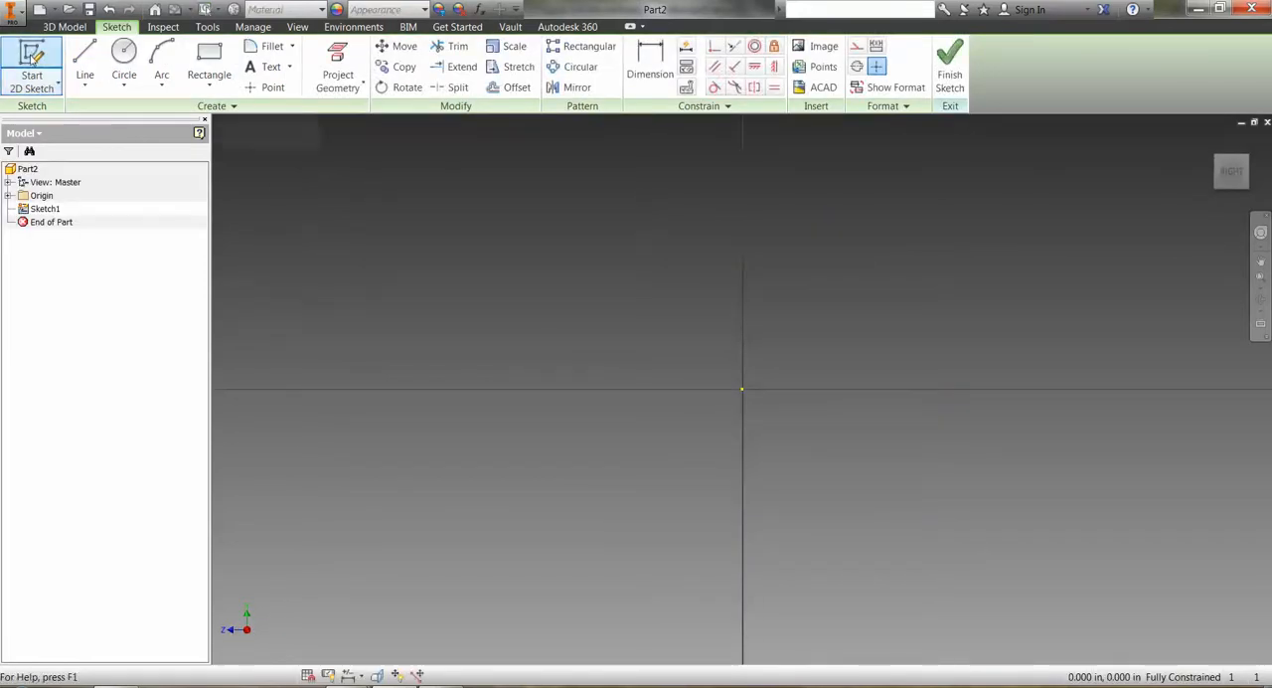
click(84, 56)
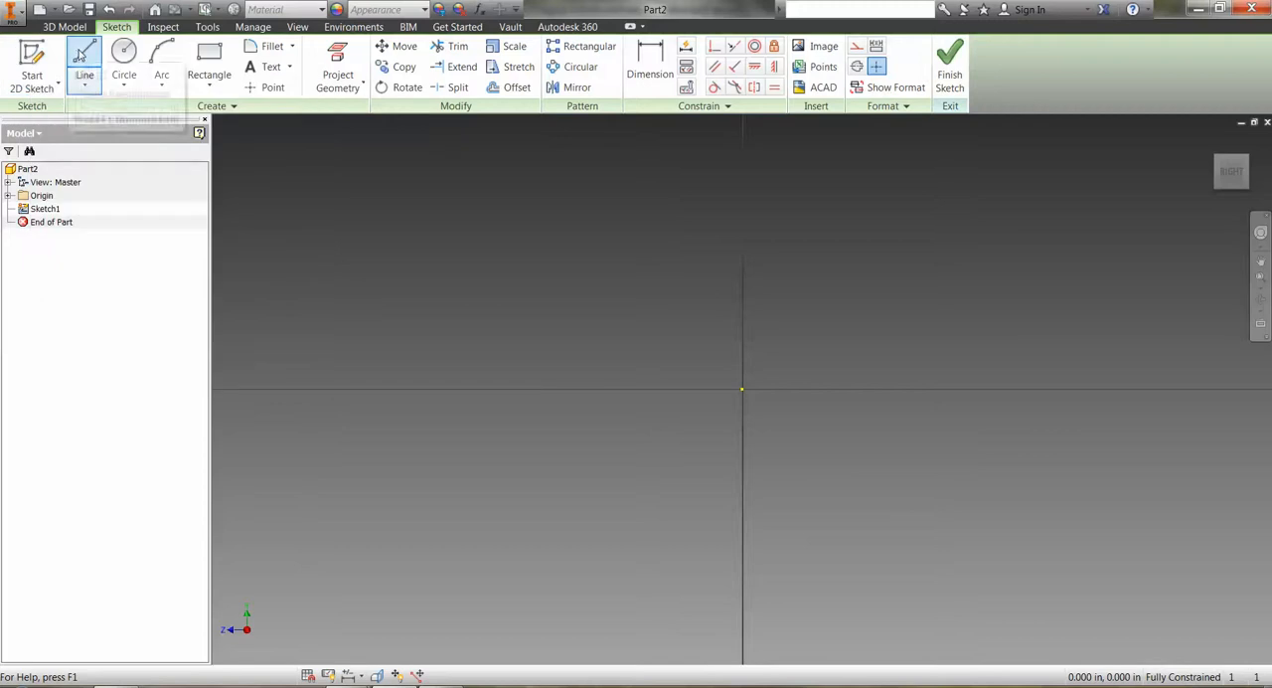
click(742, 389)
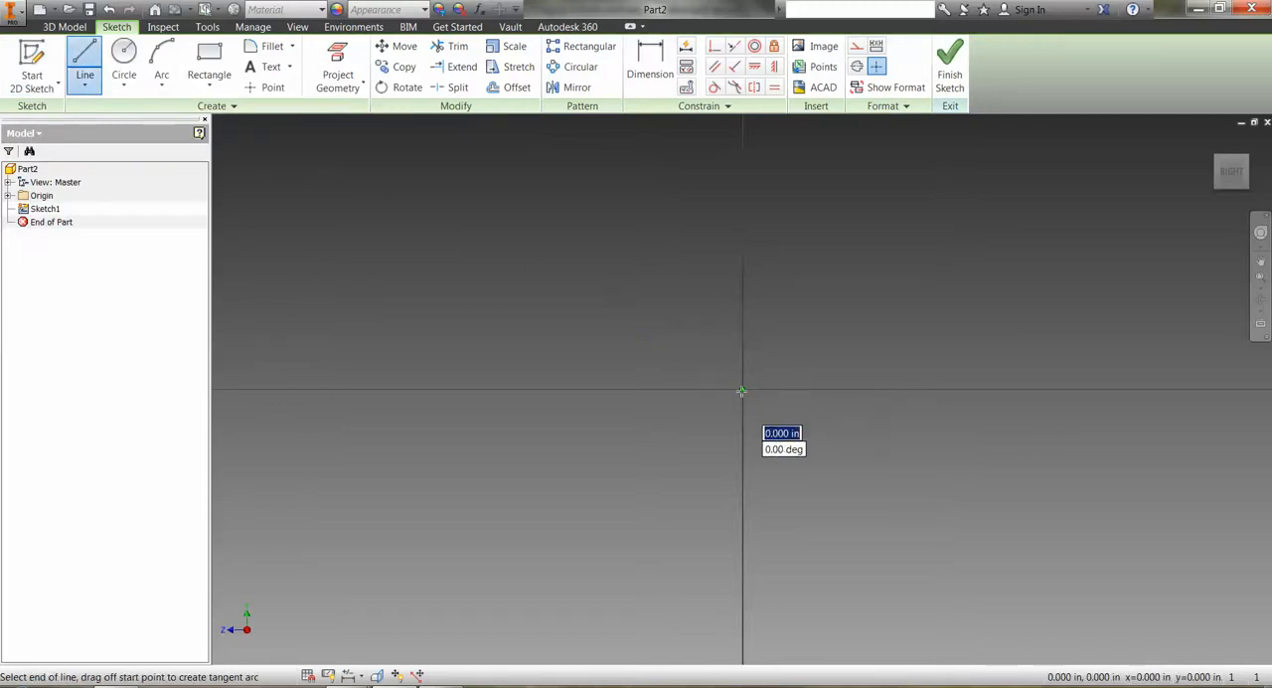
click(1102, 388)
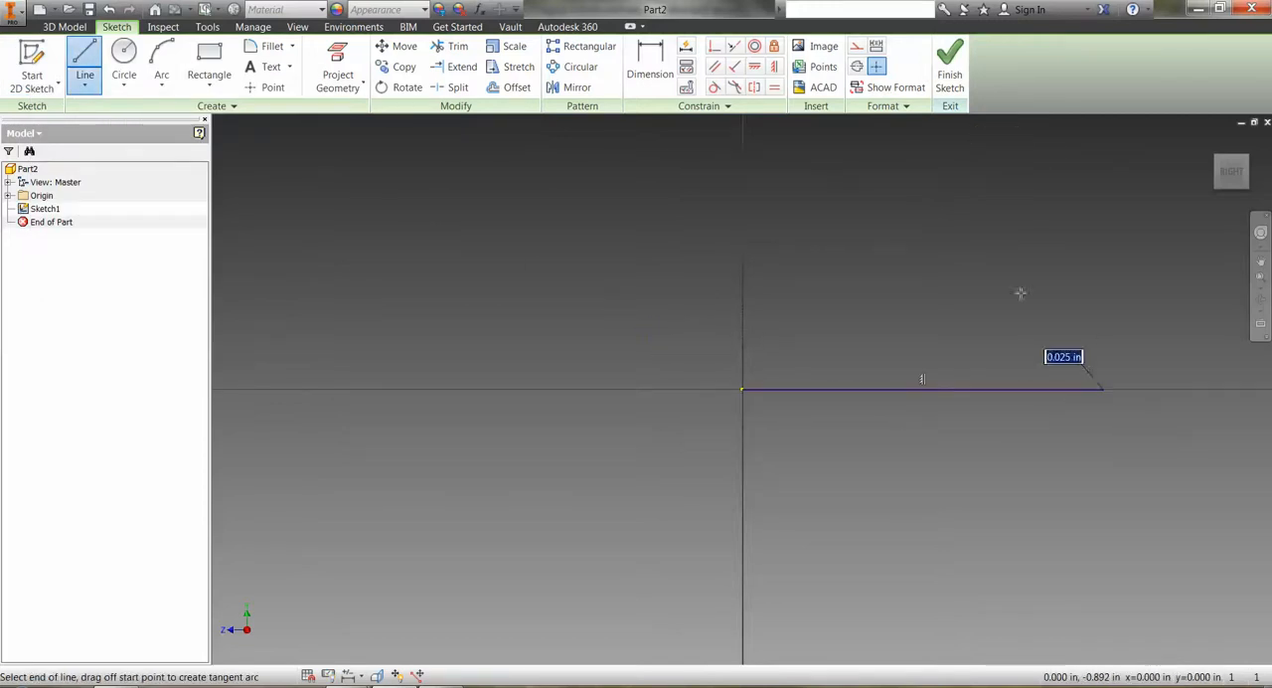
click(922, 172)
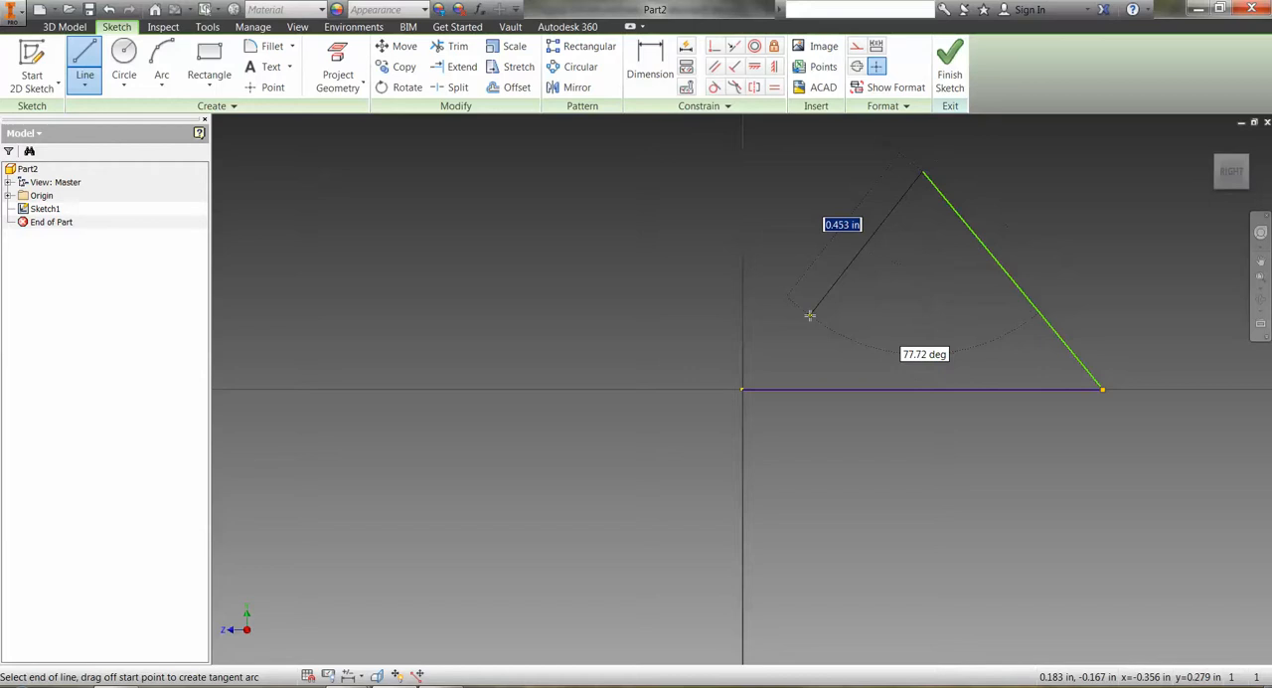
click(741, 389)
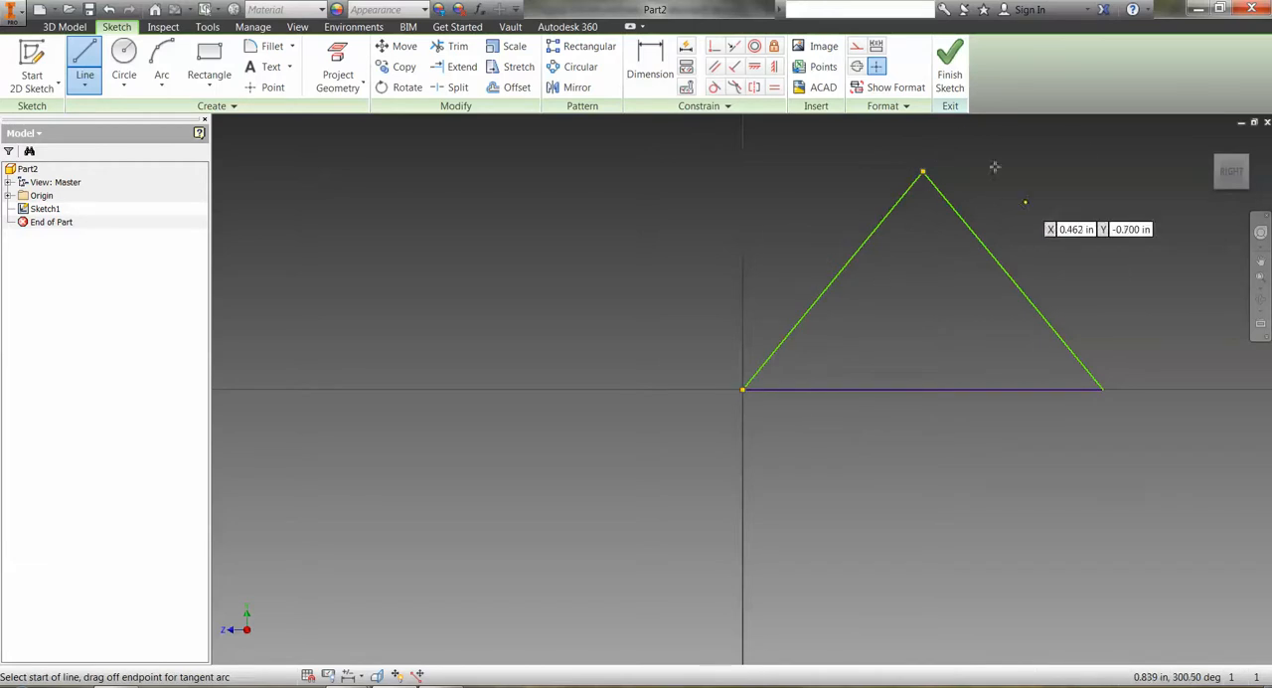
click(951, 69)
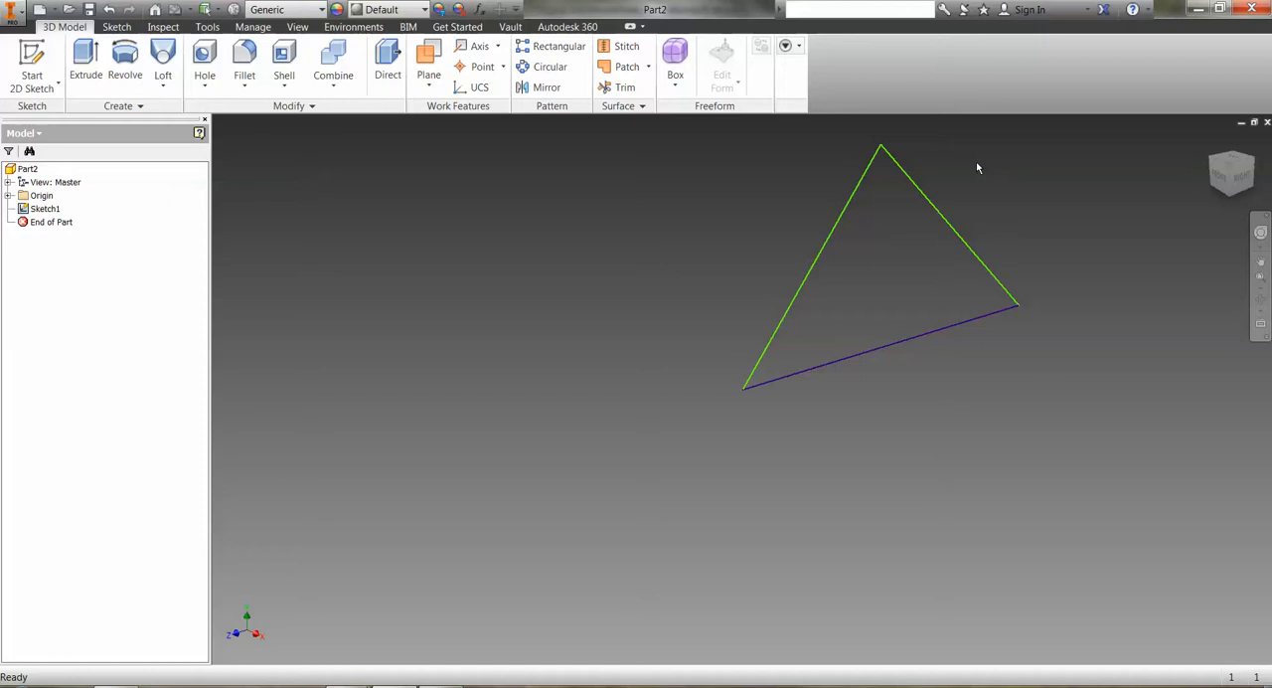
Create a work plane through the triangle's base line and the sloping side that starts at the origin.
click(430, 57)
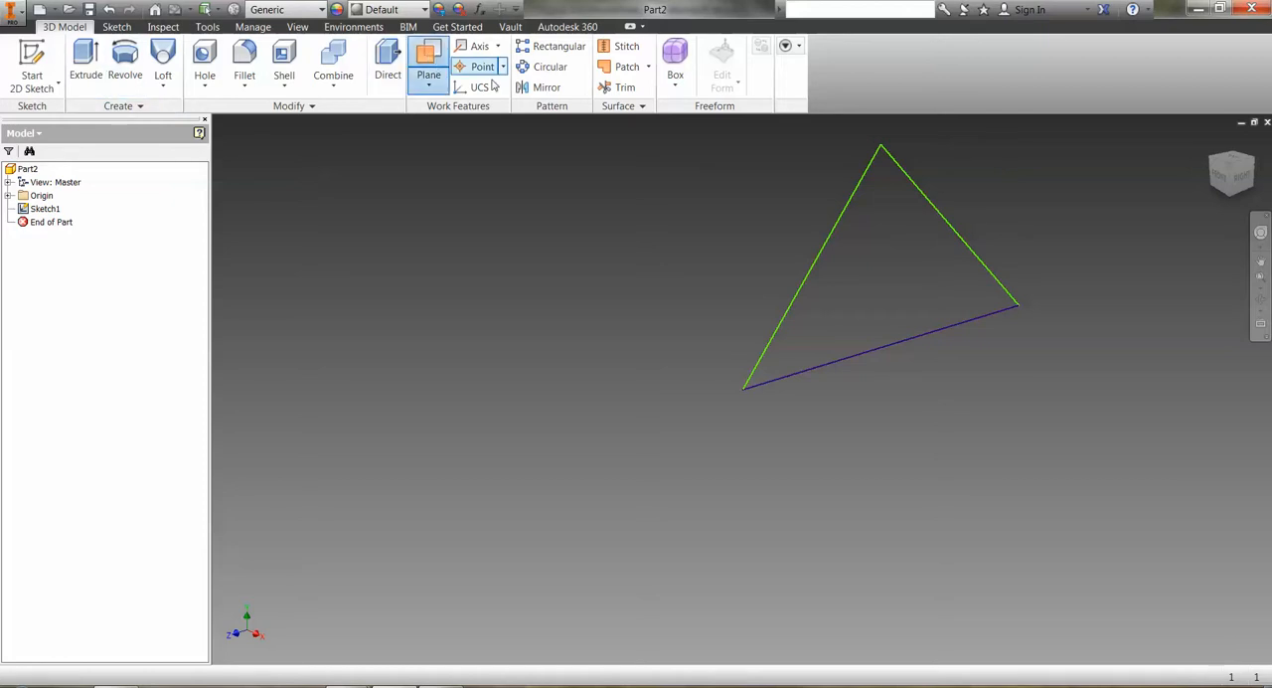
click(813, 288)
click(843, 363)
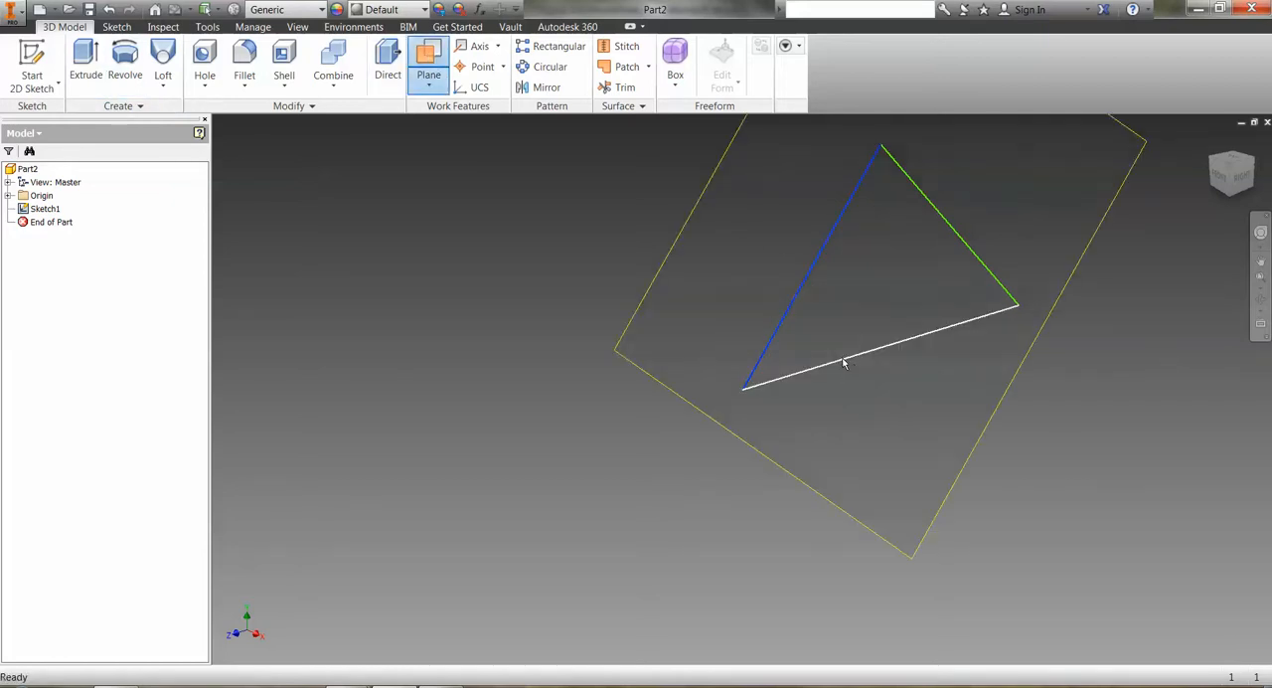
click(843, 363)
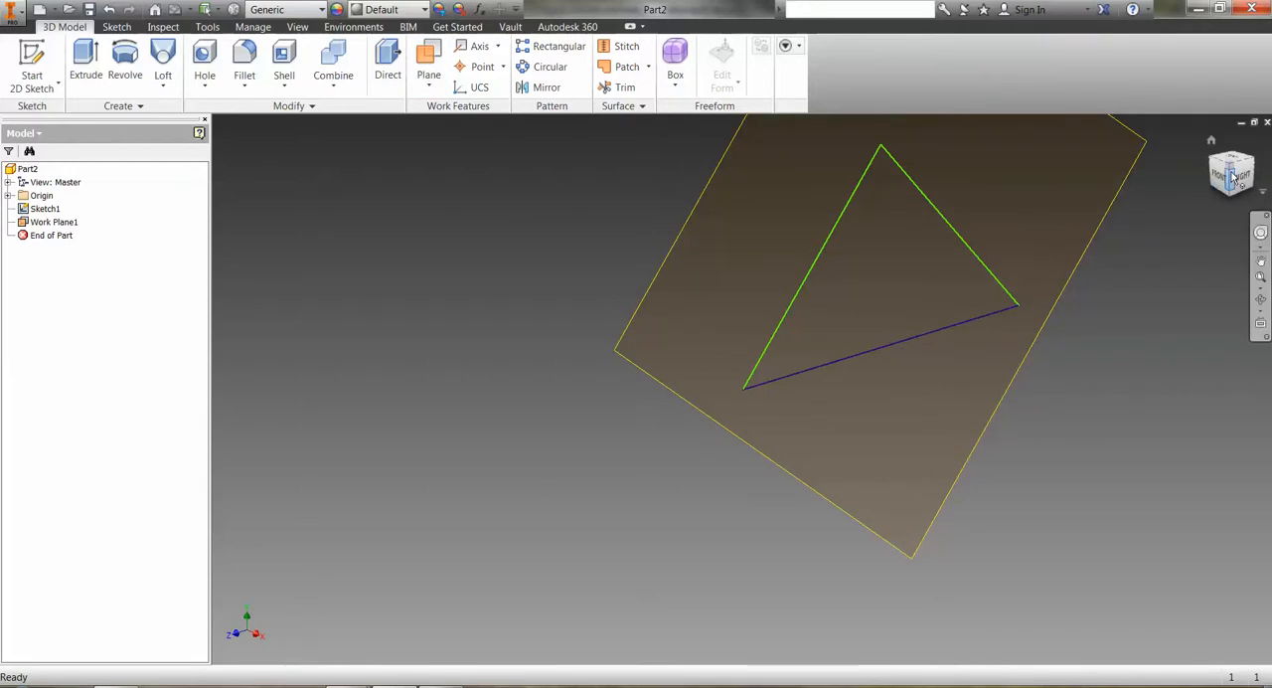
Create a second work plane offset 1 in from the triangle's work plane.
mouse_move(1229, 175)
mouse_down()
mouse_move(1252, 230)
mouse_move(1262, 227)
mouse_move(1202, 210)
mouse_up()
drag(1250, 249, 1252, 233)
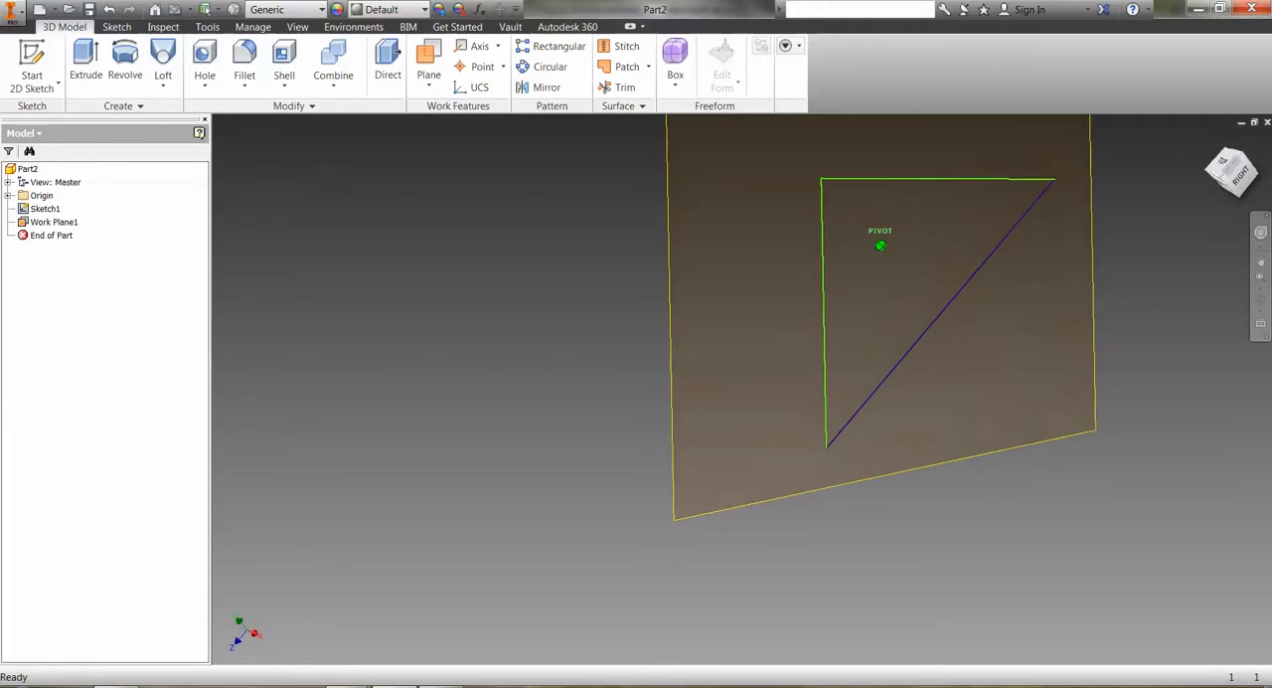
click(427, 86)
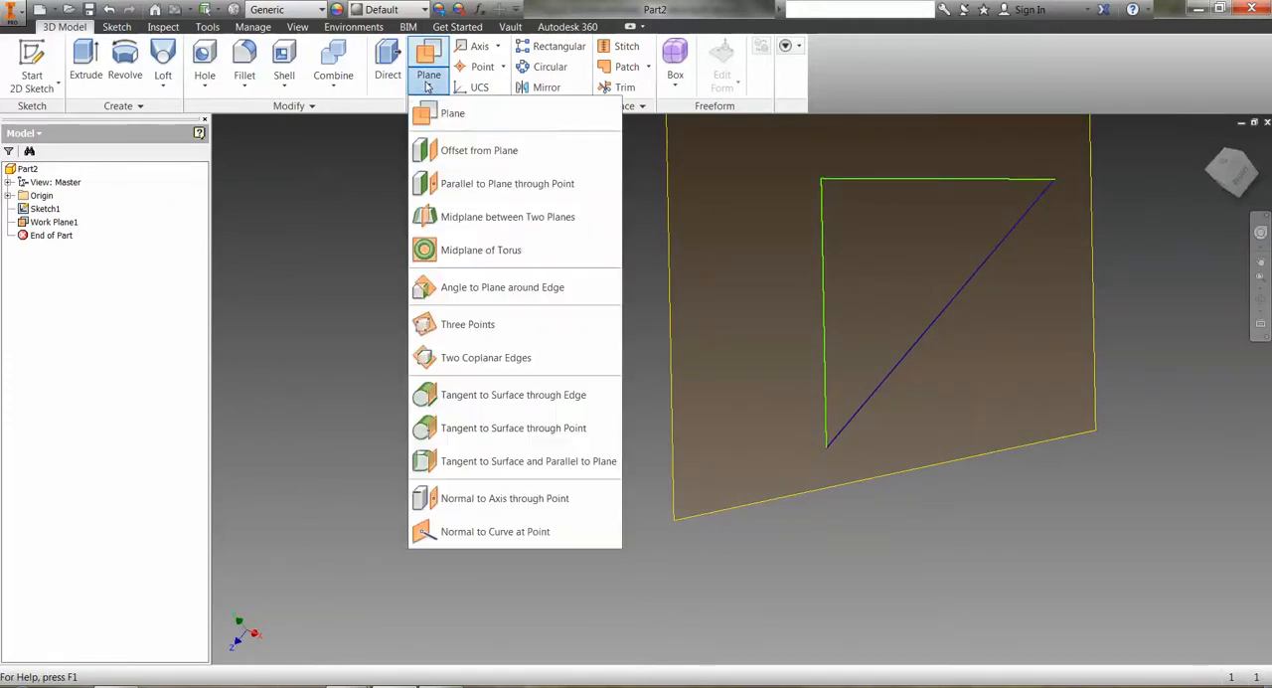
click(433, 151)
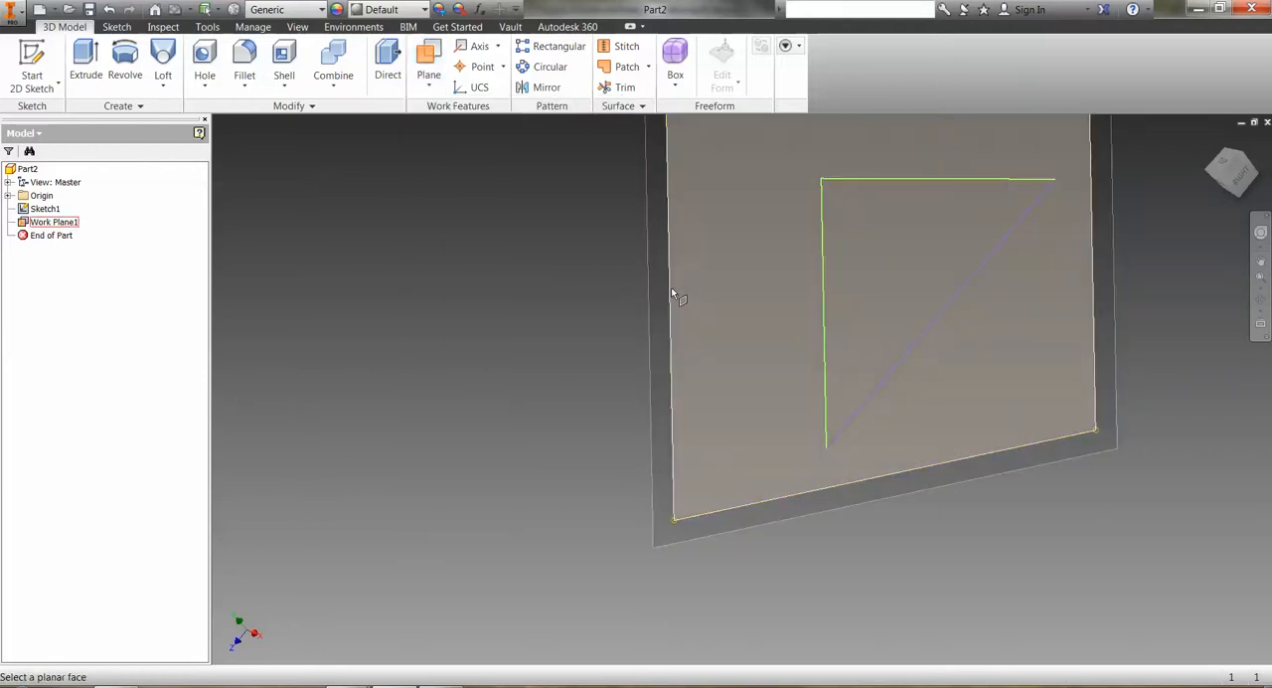
click(671, 290)
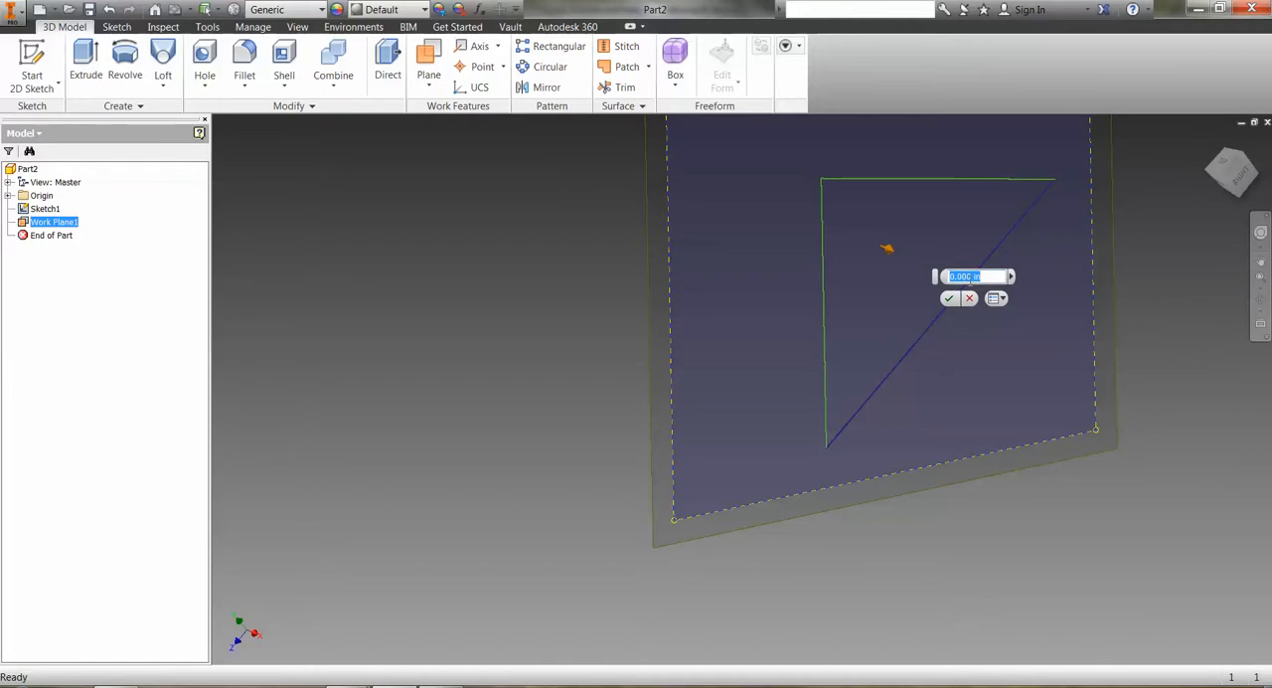
text(1)
key(Return)
middle_click(970, 285)
middle_click(971, 285)
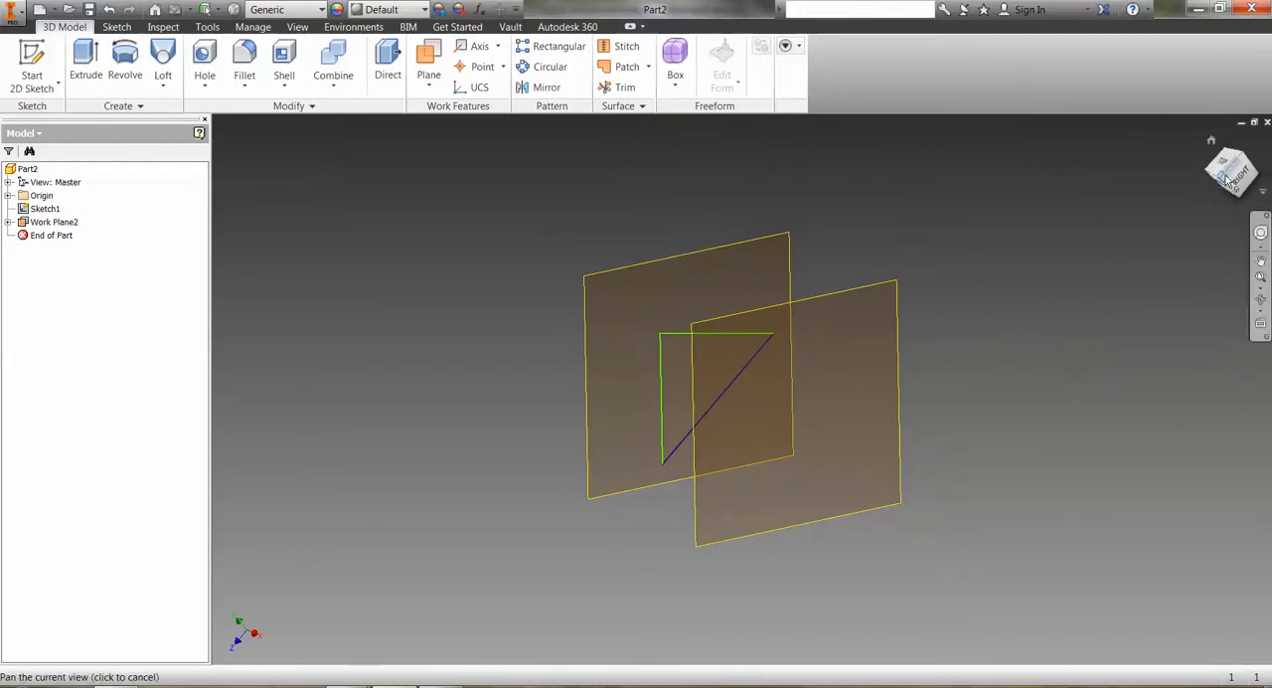
Sketch a circle about 0.95 in in diameter on the offset work plane, centred over the triangle area, and finish the sketch.
drag(1227, 181, 1256, 191)
mouse_move(971, 298)
shift+middle_down()
mouse_move(1046, 298)
mouse_move(987, 298)
shift+middle_up()
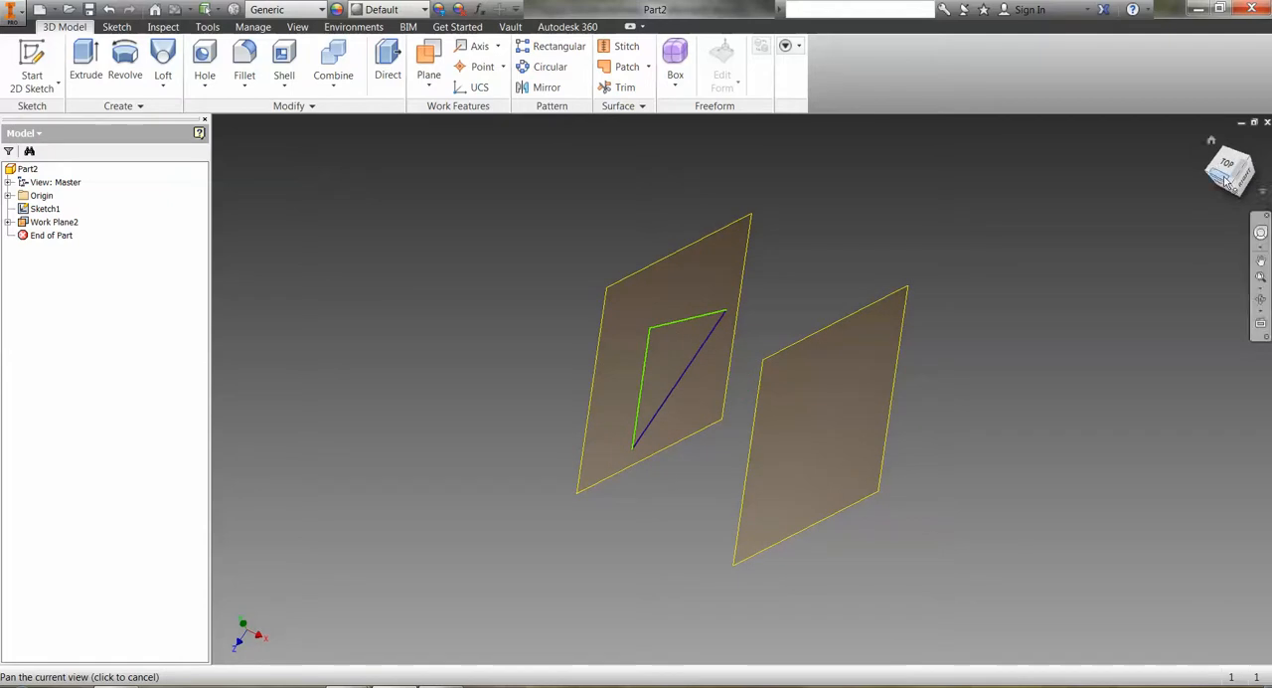
click(32, 62)
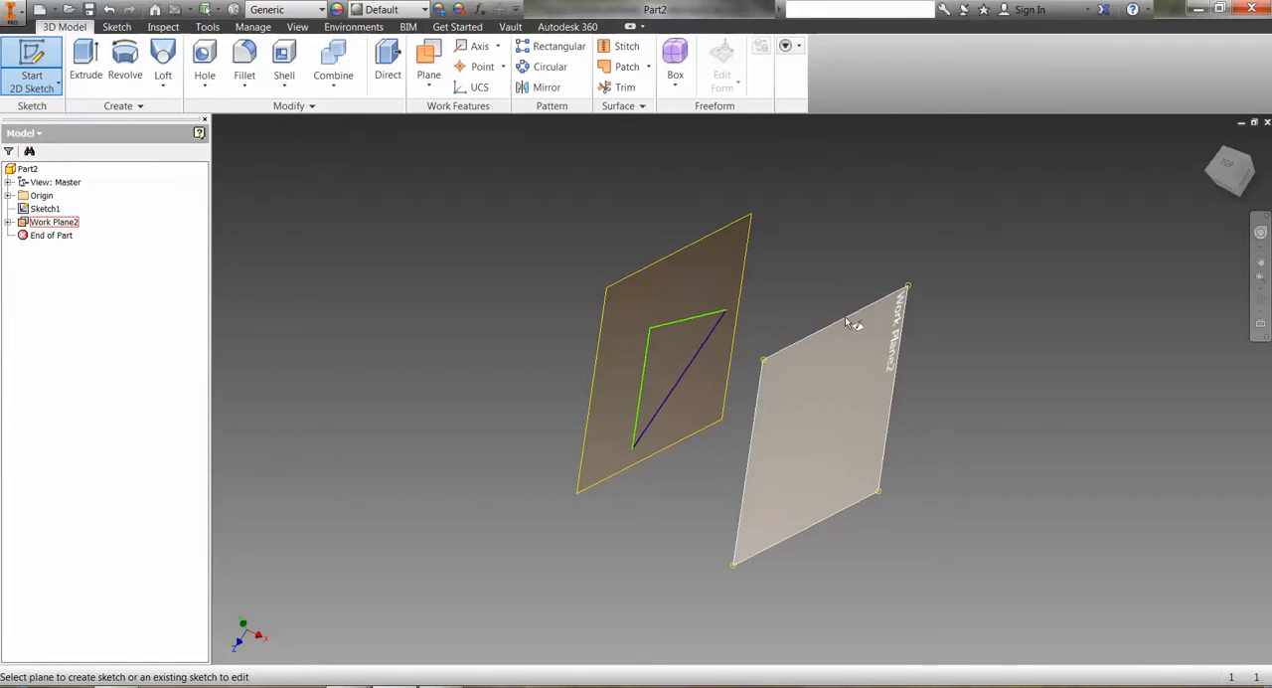
click(845, 316)
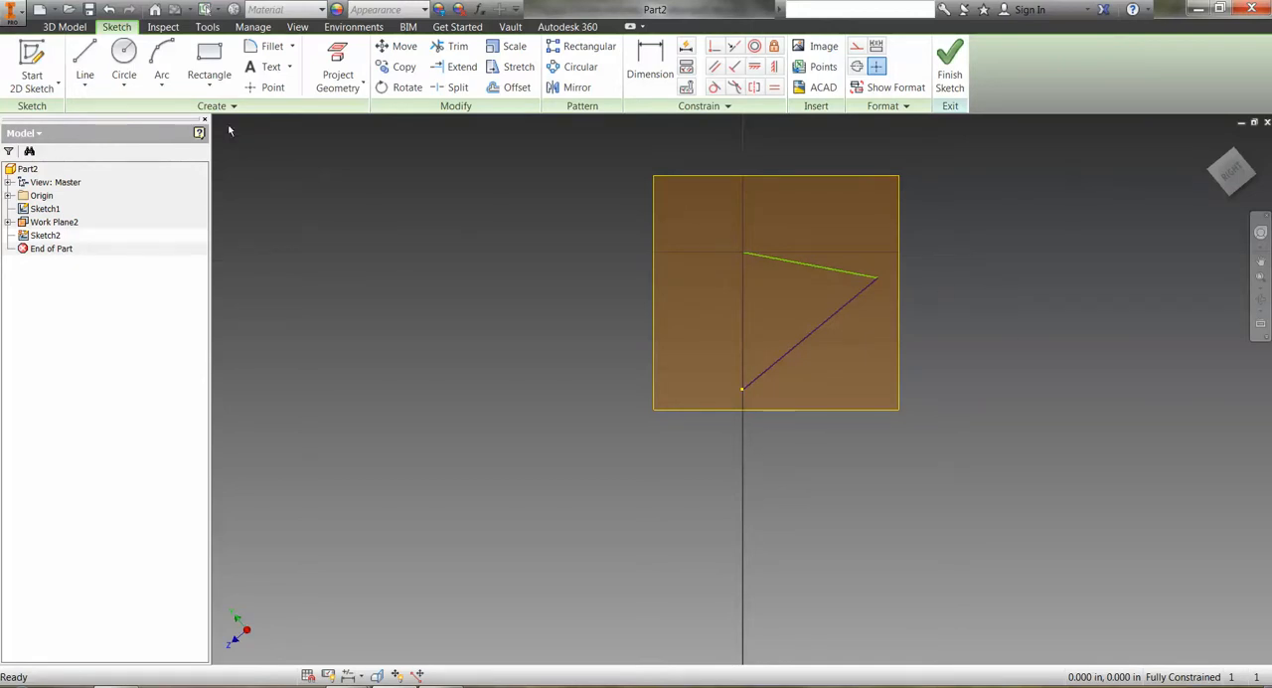
click(123, 58)
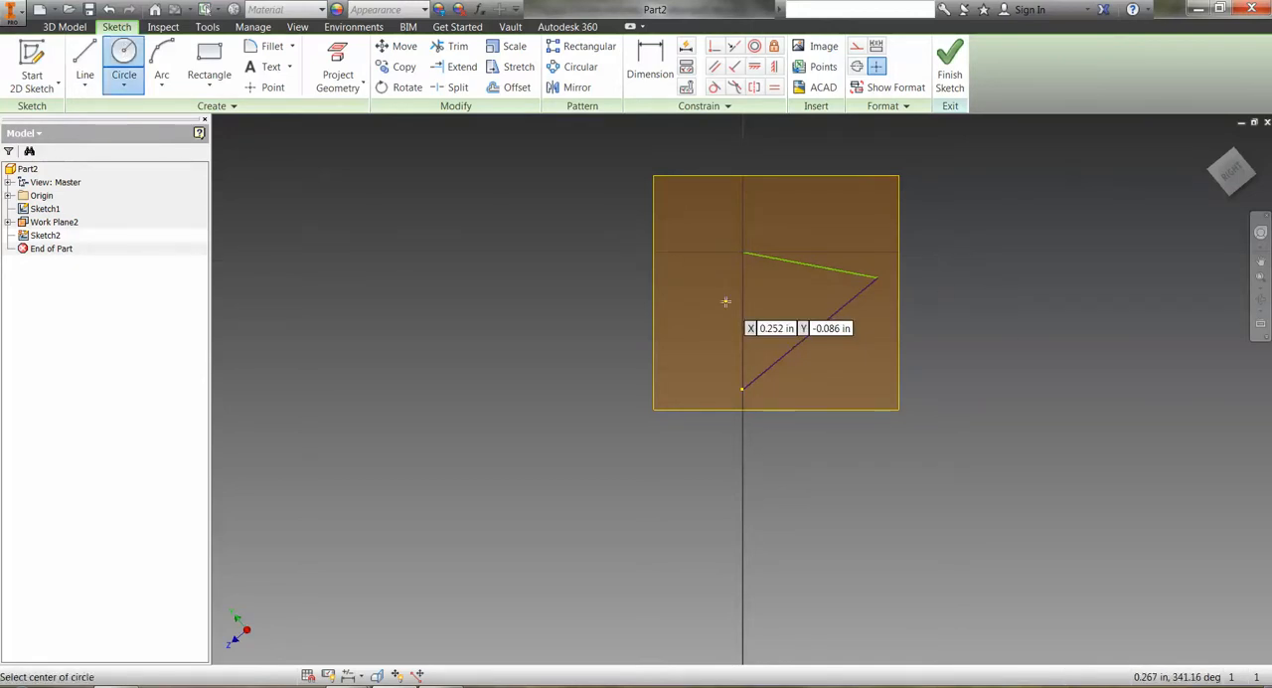
click(786, 307)
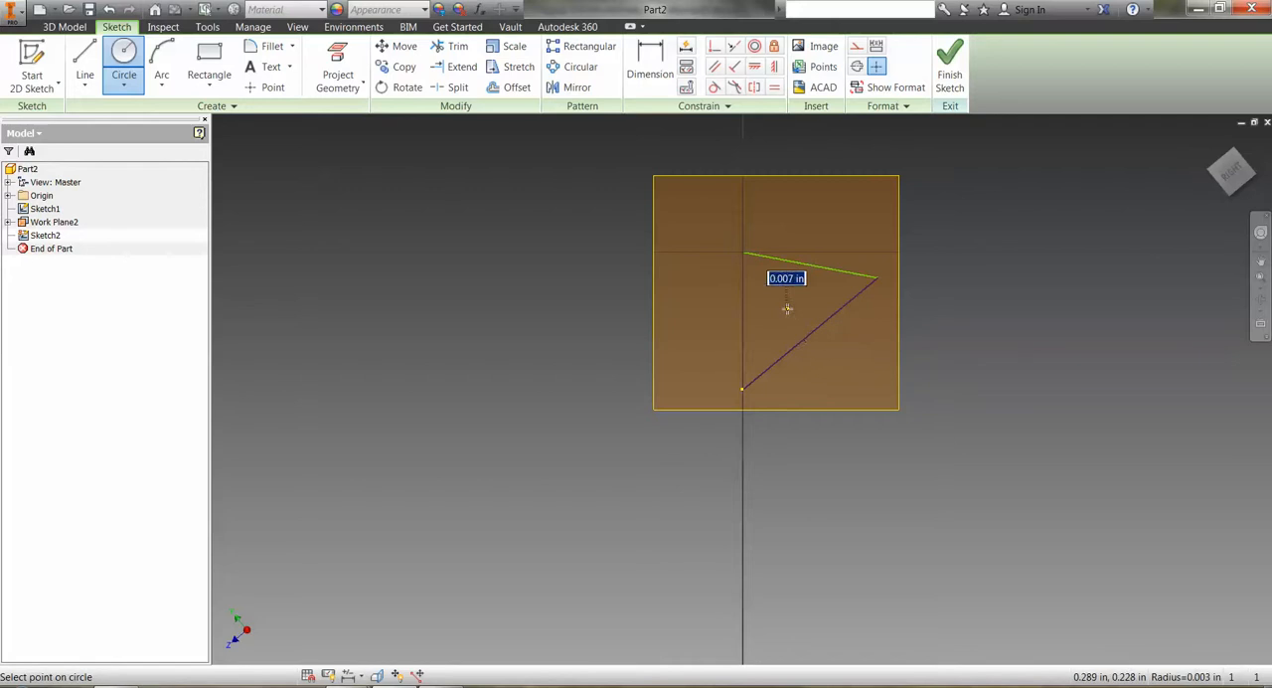
click(815, 218)
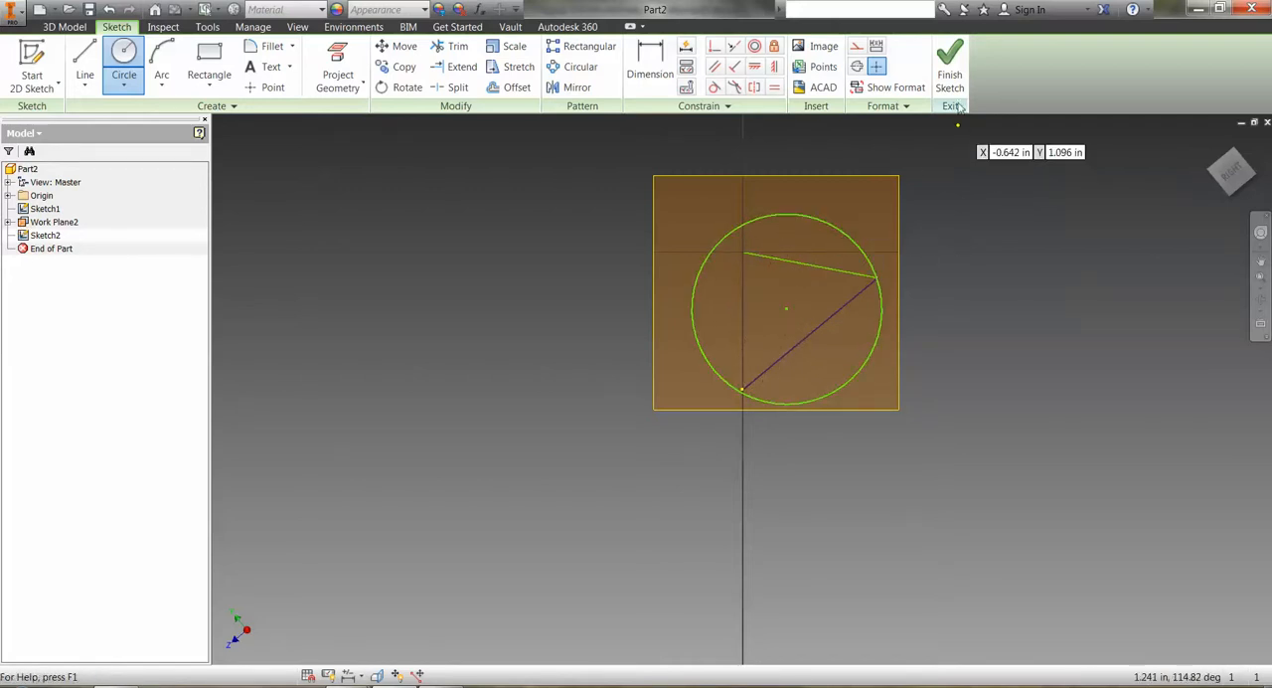
click(950, 67)
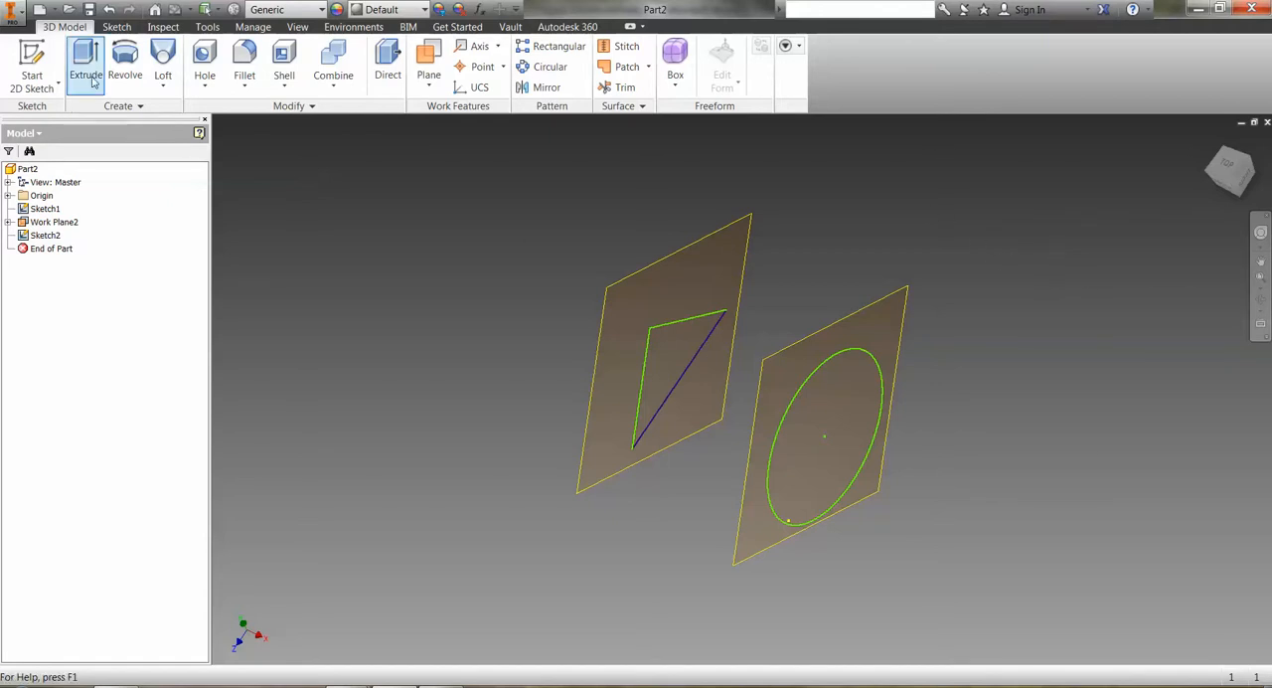
Loft a solid body from the triangle sketch to the circle sketch.
click(163, 62)
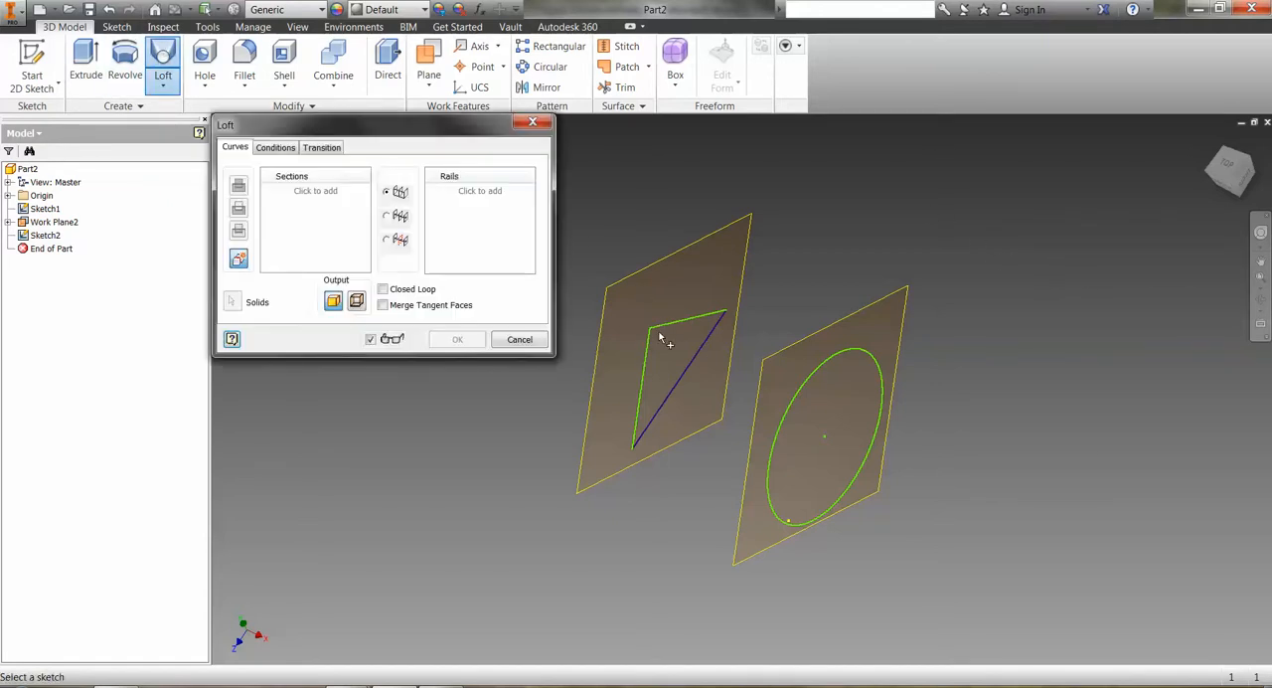
click(46, 210)
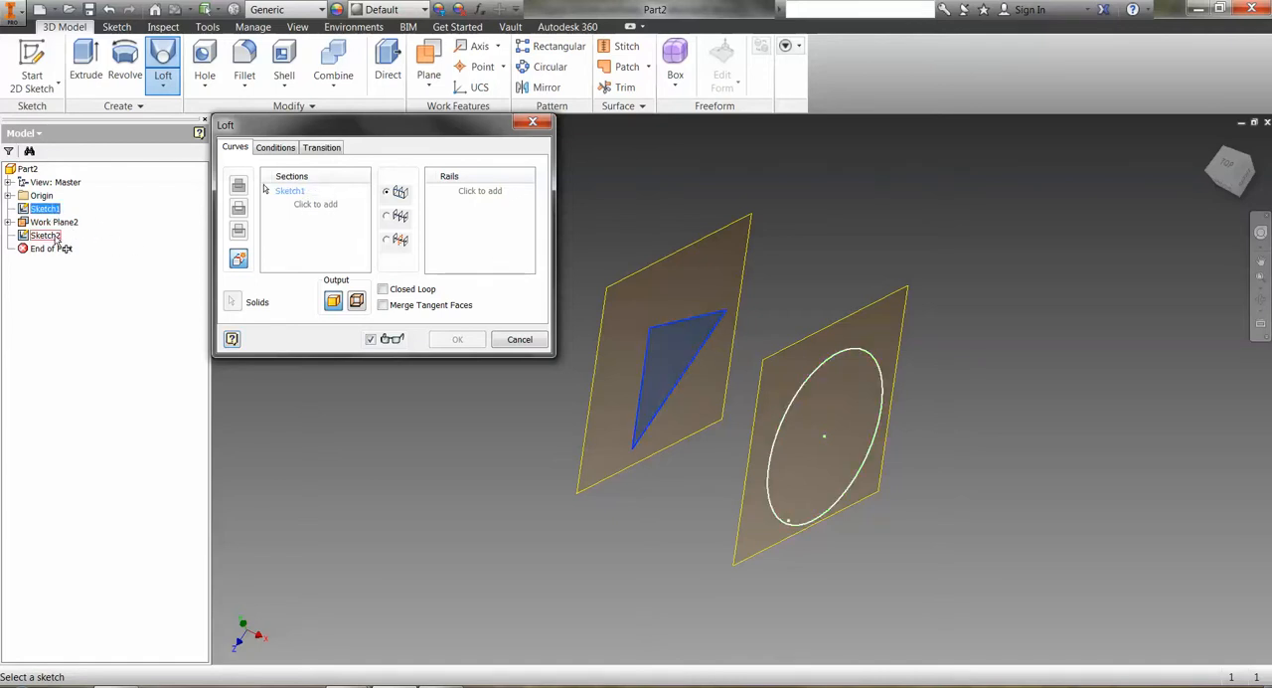
click(46, 235)
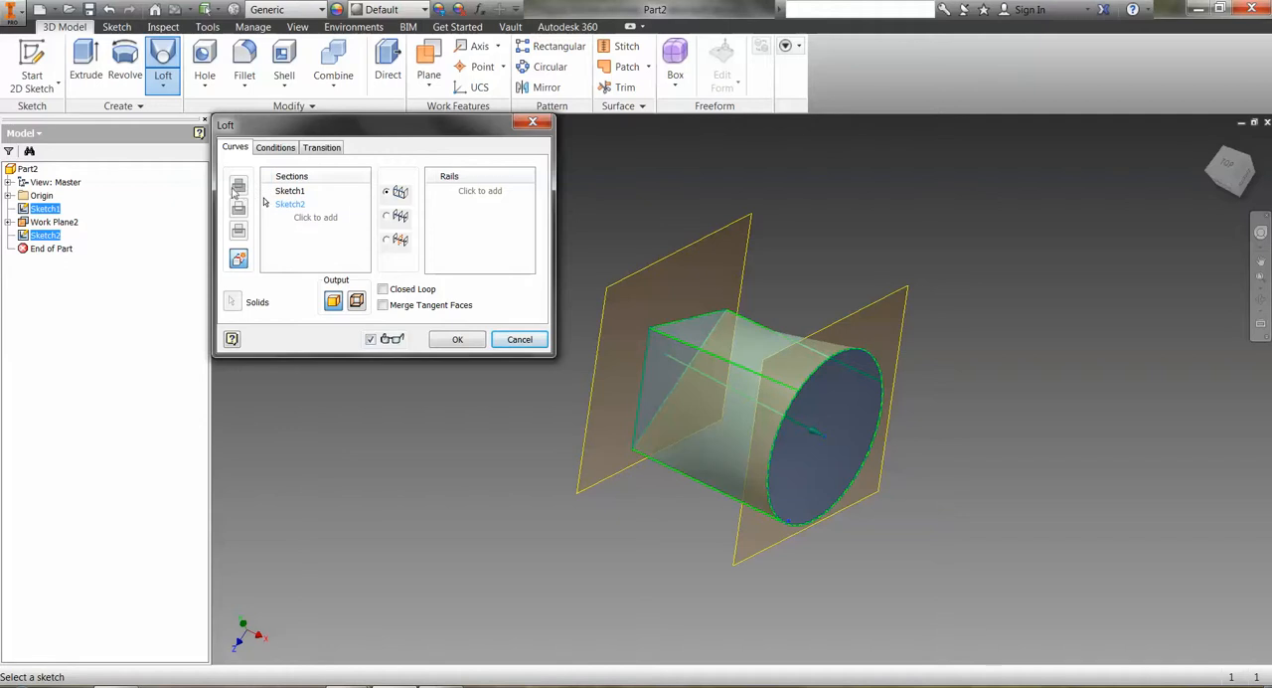
click(449, 339)
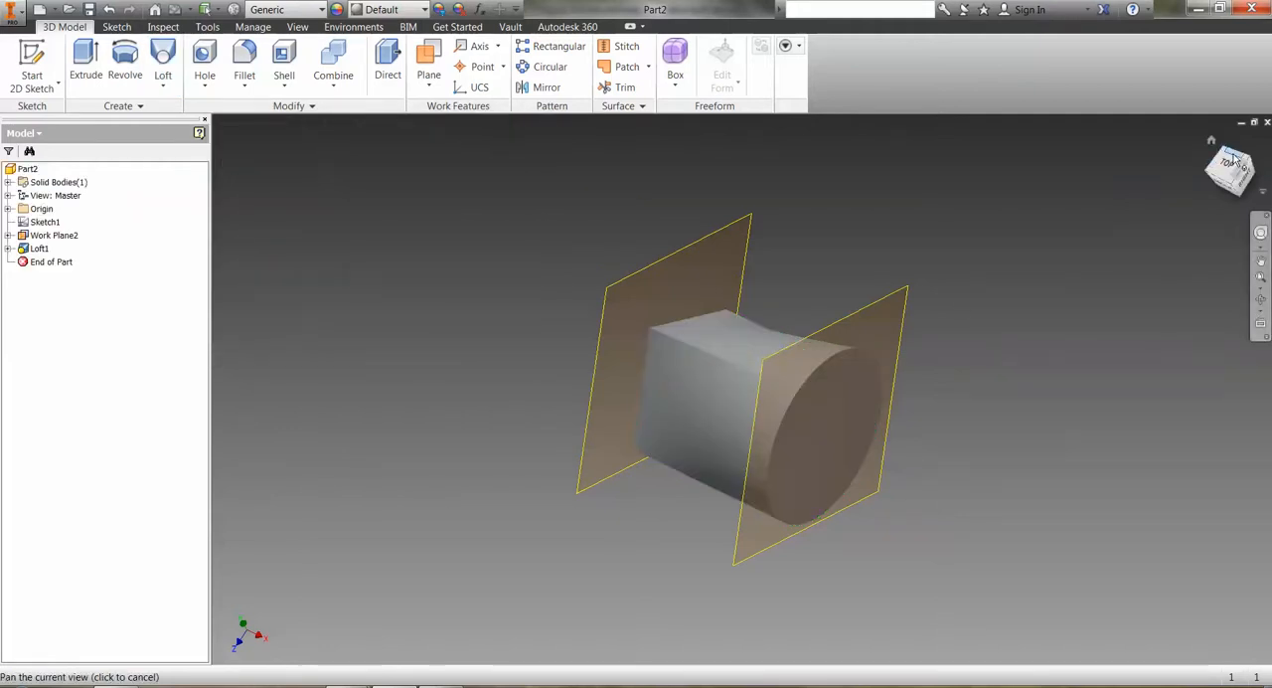
Hide both the offset work plane at the circle and the work plane at the triangle, leaving only the lofted solid displayed.
drag(1234, 165, 1232, 230)
mouse_move(632, 513)
shift+middle_down()
mouse_move(685, 475)
mouse_move(786, 238)
mouse_move(784, 14)
shift+middle_up()
mouse_move(742, 389)
shift+middle_down()
mouse_move(741, 289)
mouse_move(685, 245)
mouse_move(742, 389)
shift+middle_up()
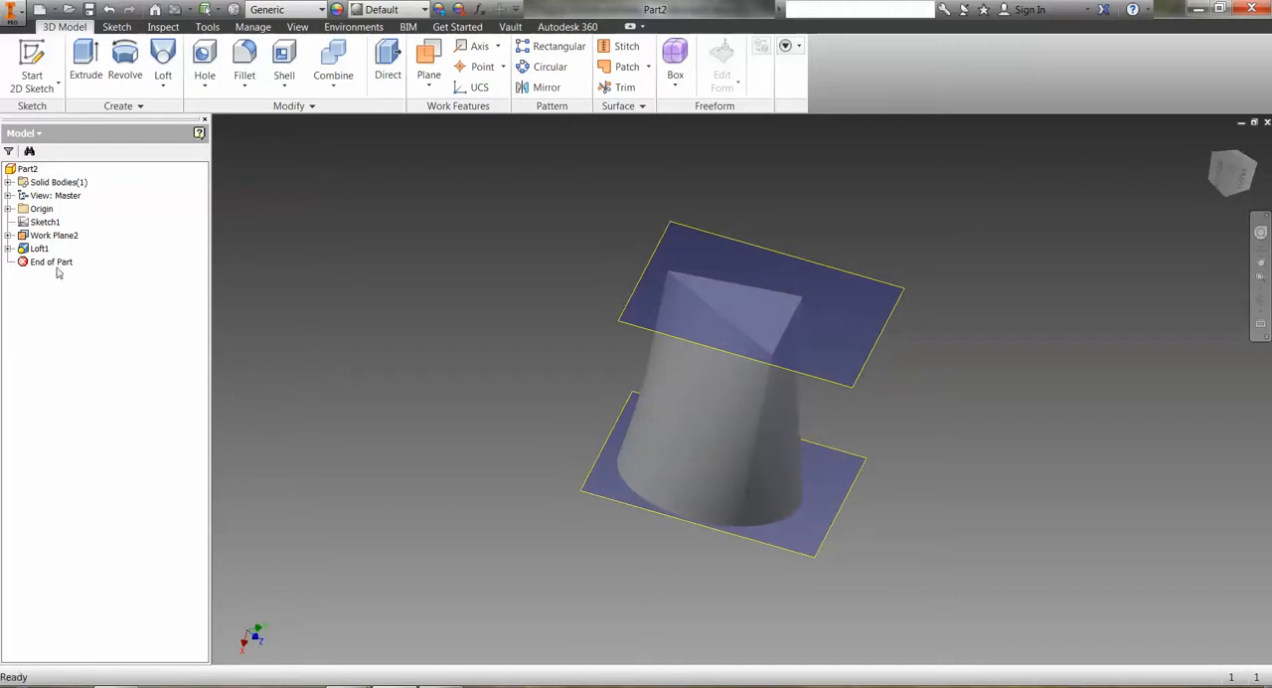
right_click(49, 235)
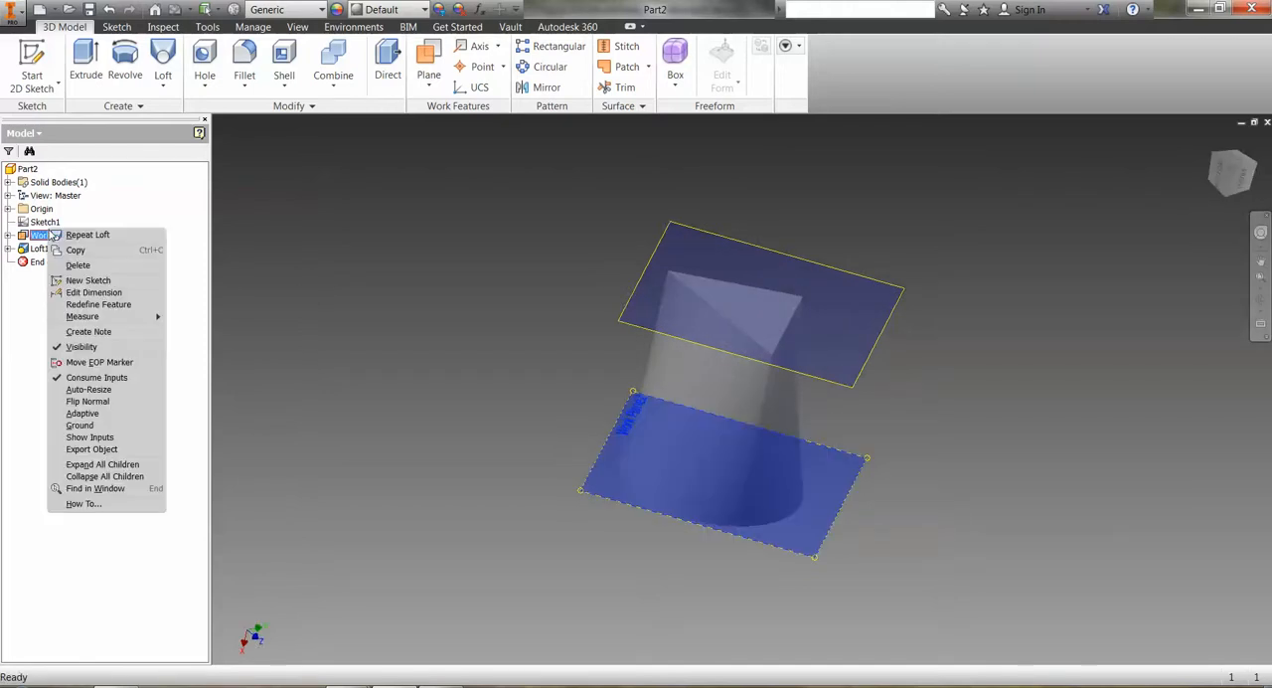
click(71, 348)
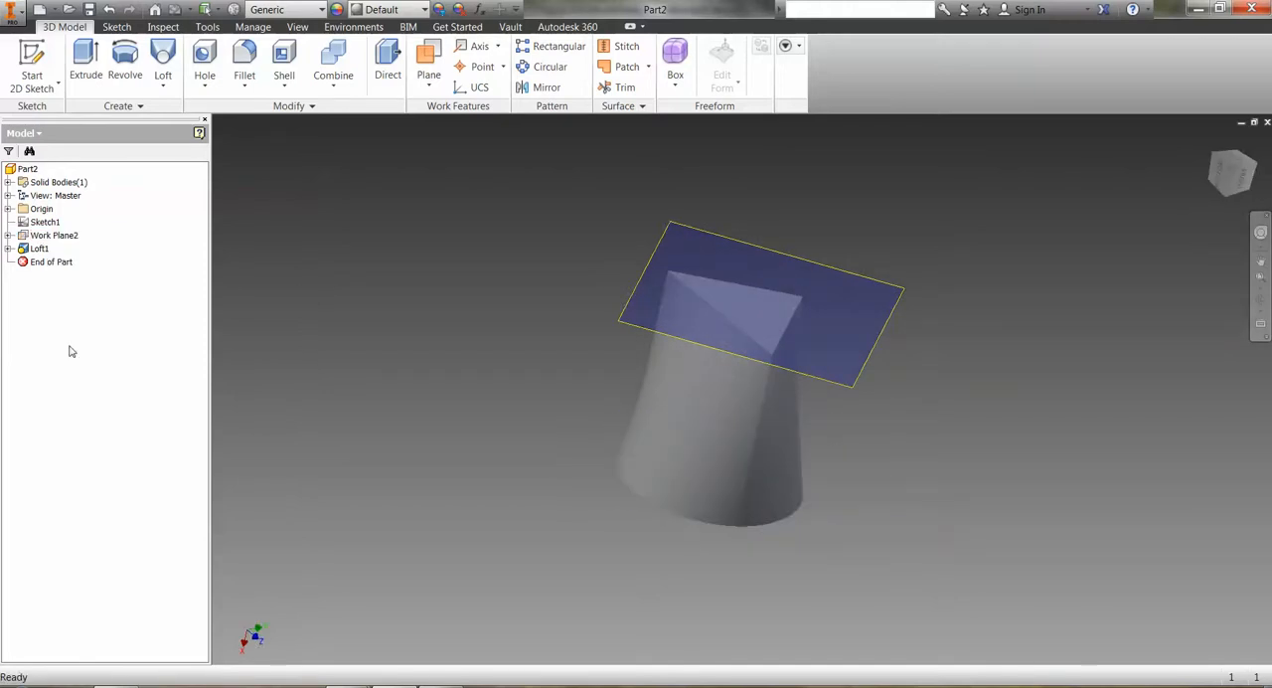
click(8, 235)
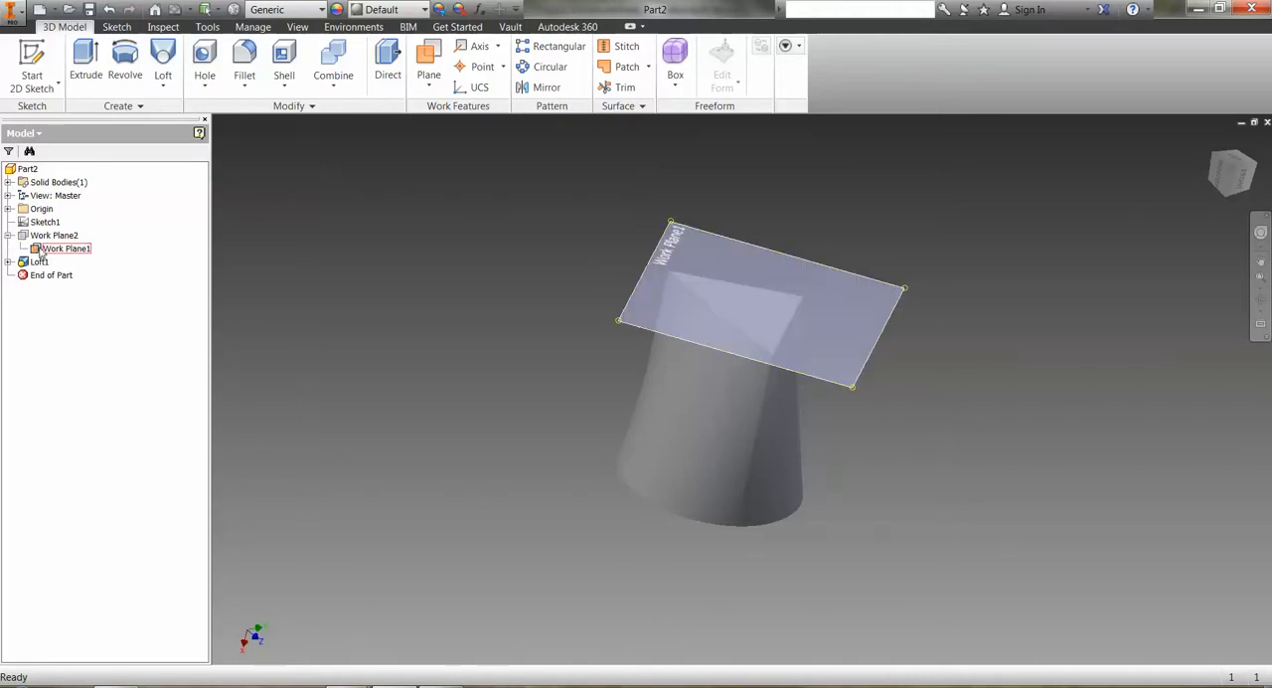
right_click(38, 248)
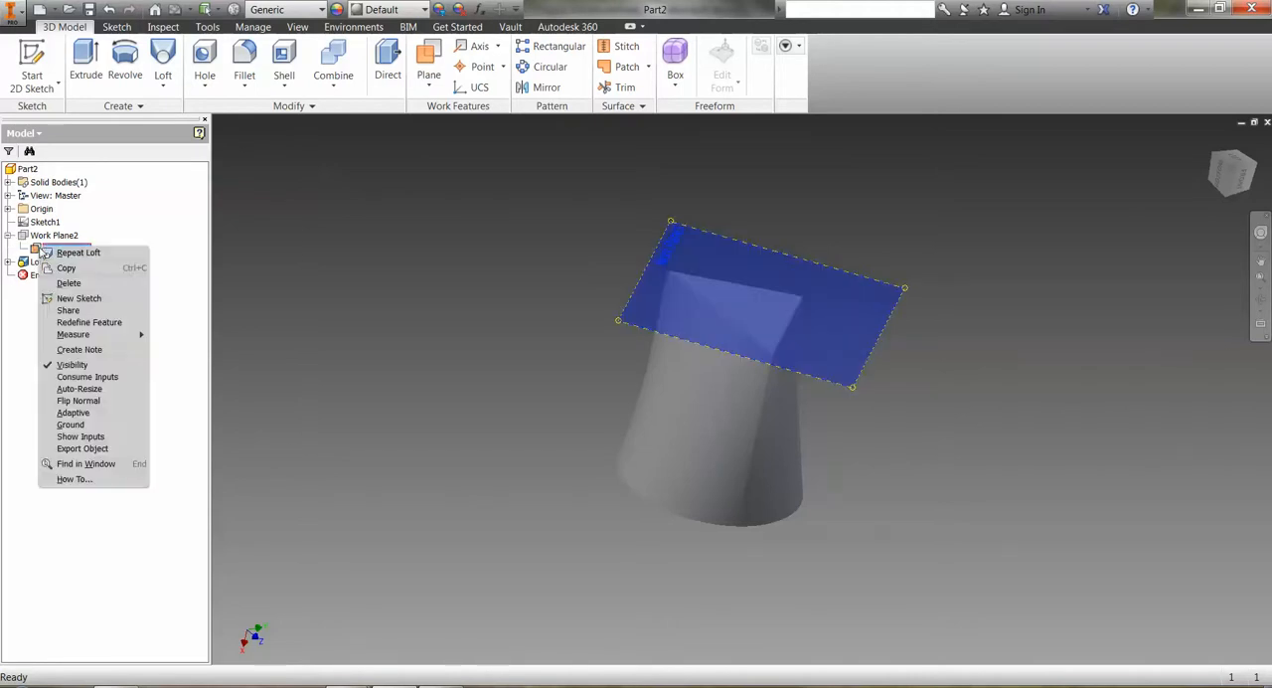
click(71, 365)
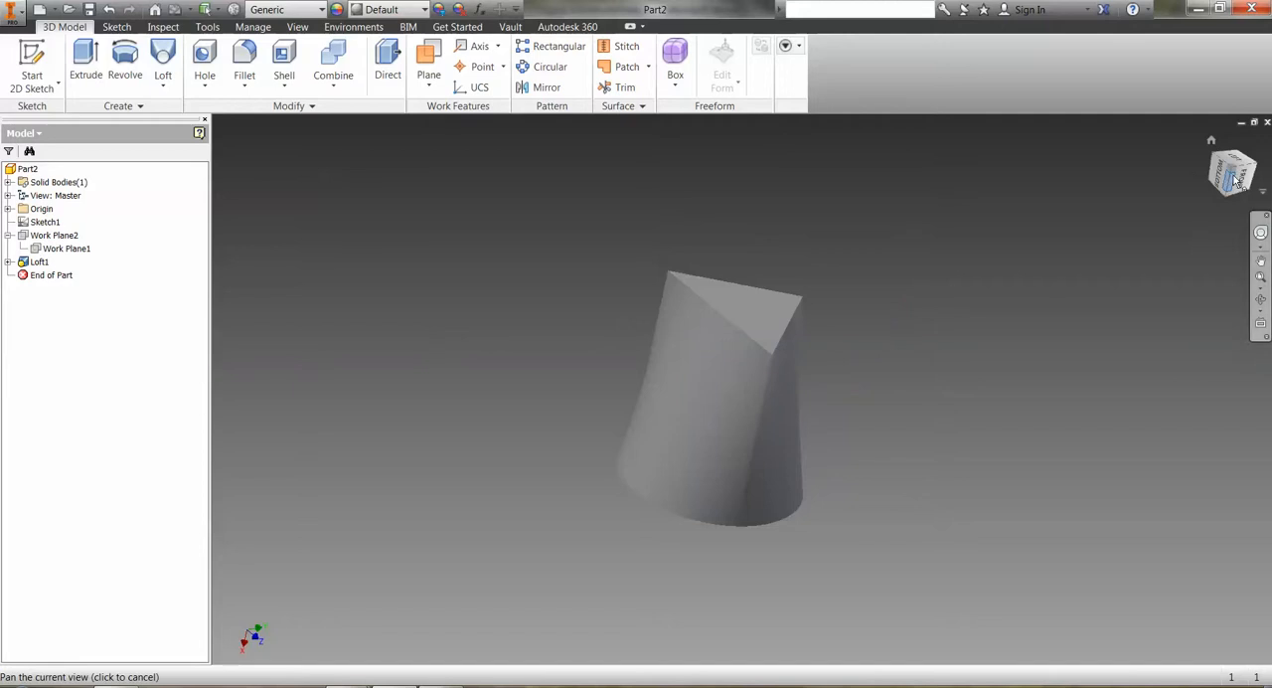
mouse_move(1230, 175)
mouse_down()
mouse_move(1221, 154)
mouse_move(1195, 149)
mouse_move(1227, 152)
mouse_move(1234, 316)
mouse_up()
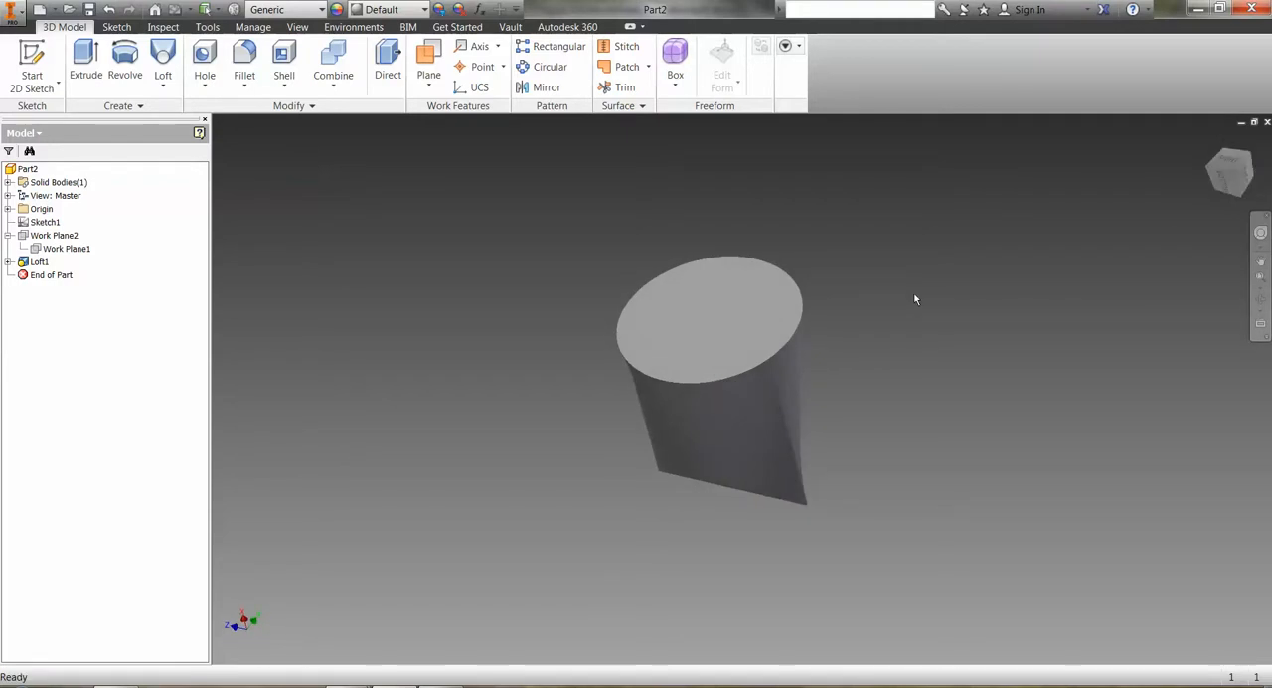